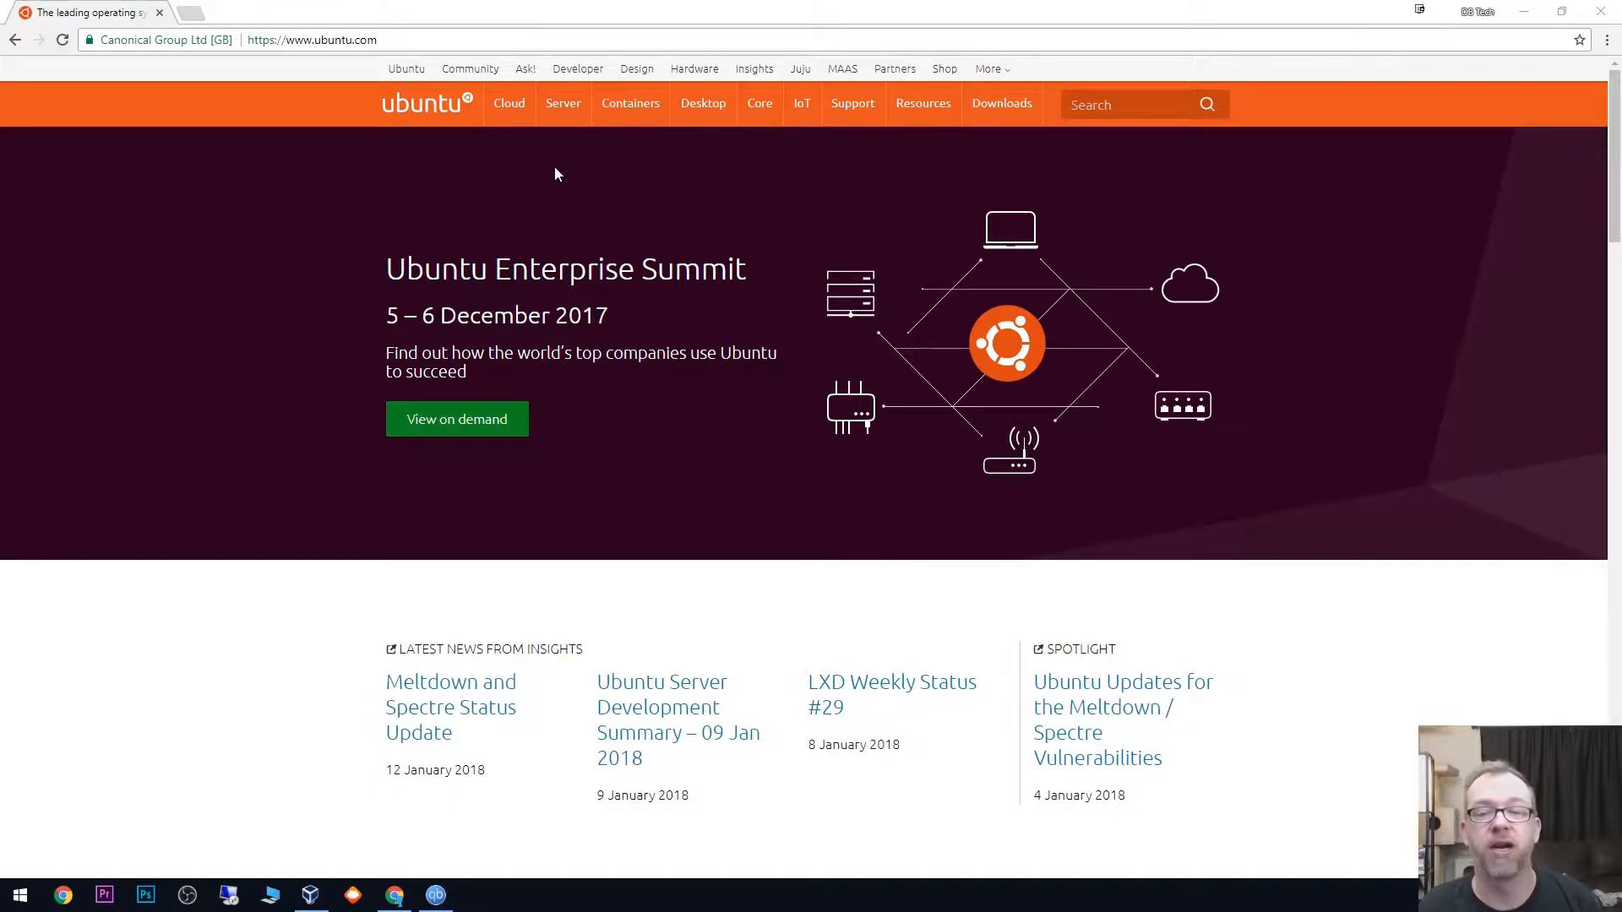
- Open the Ubuntu Desktop download page on the Ubuntu website
mouse_move(707, 108)
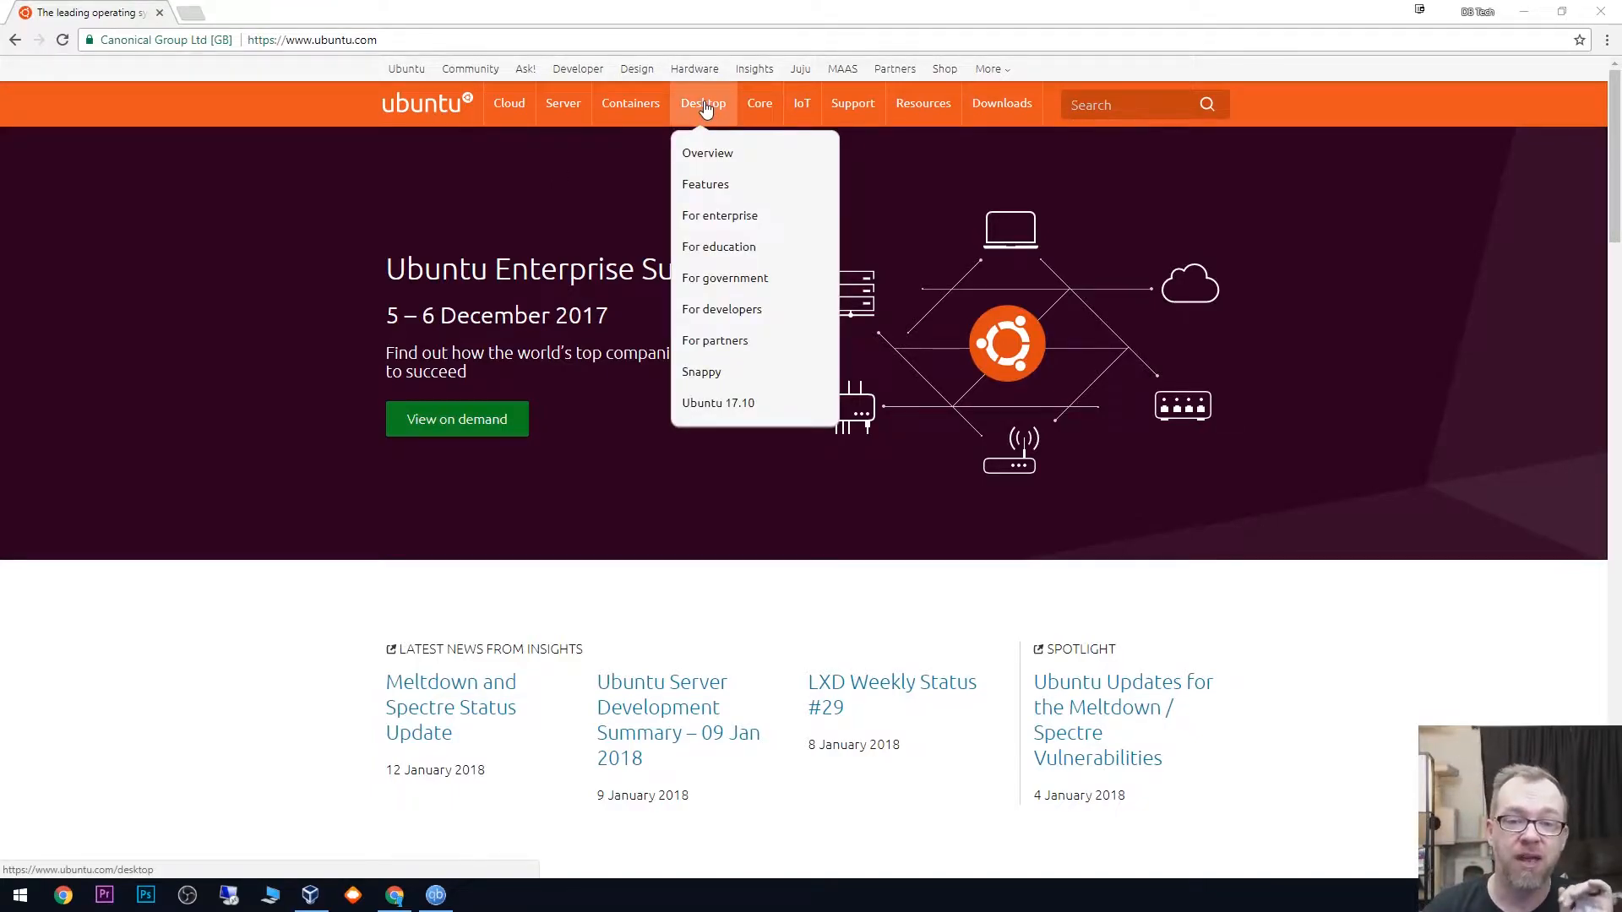
mouse_move(987, 123)
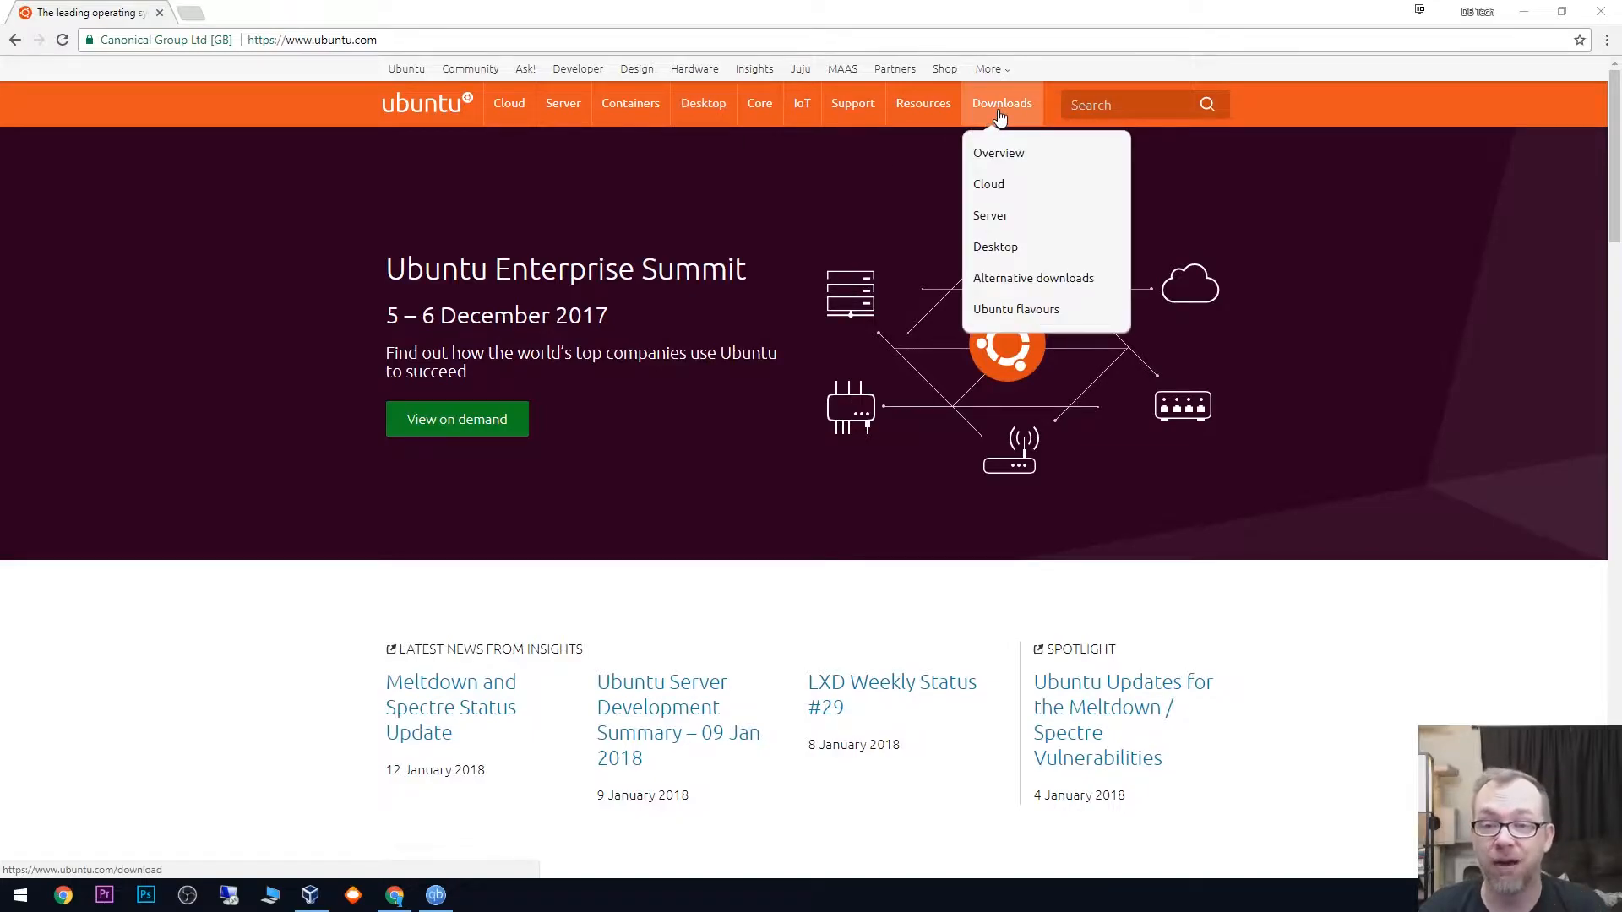
left_click(990, 249)
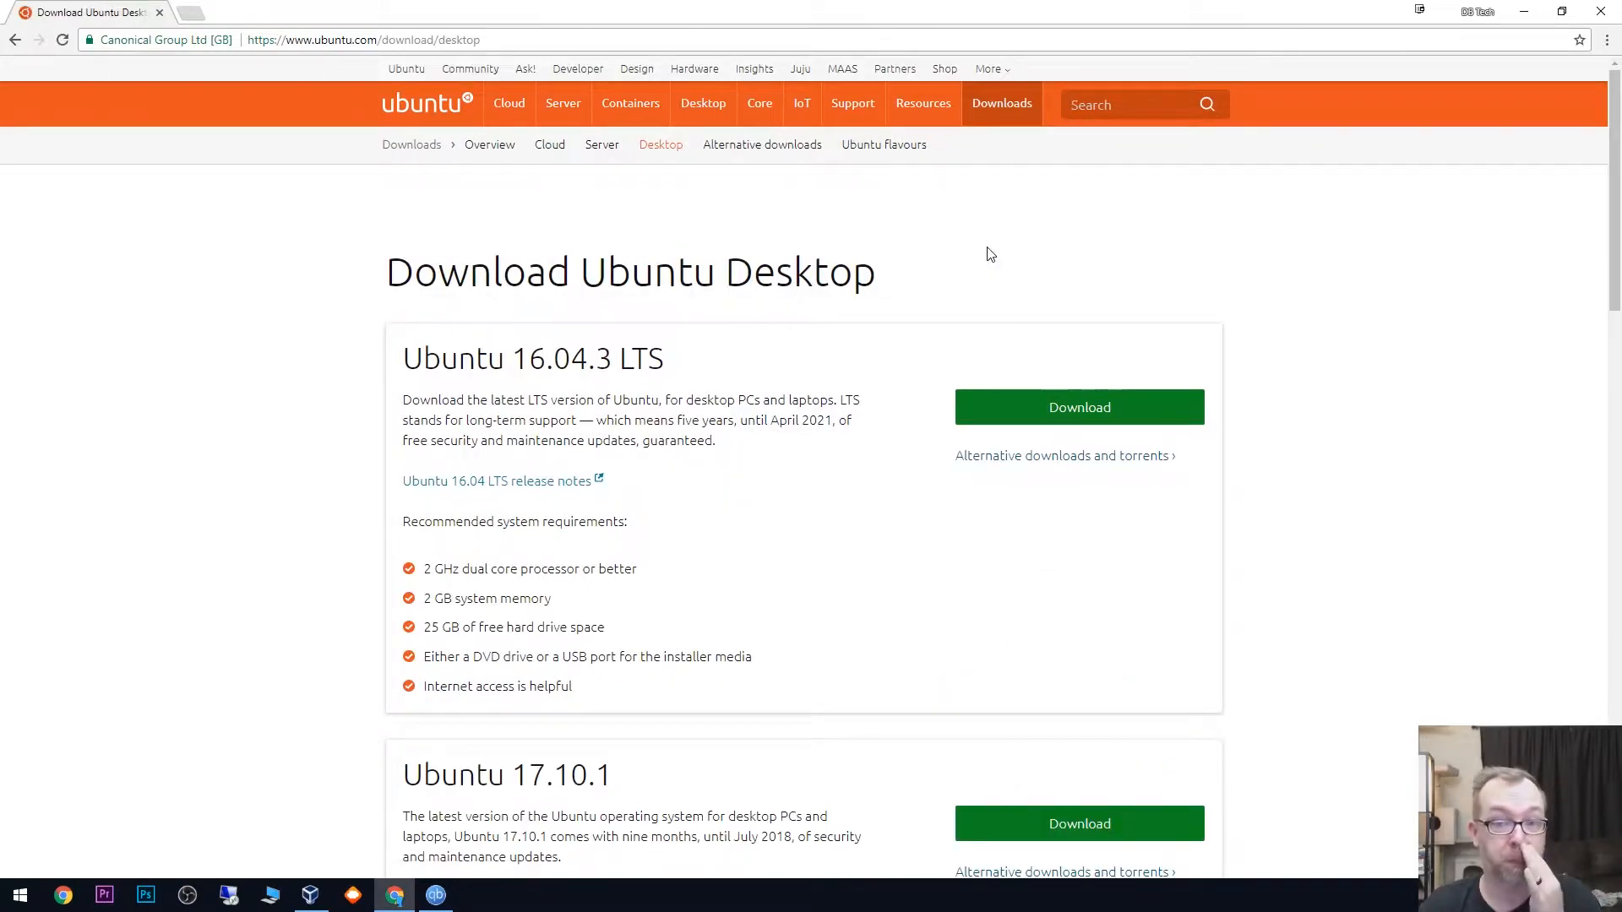
- Review the support period and recommended system requirements of Ubuntu 16.04.3 LTS, and compare the 17.10.1 release
scroll(845, 355, "down", 3)
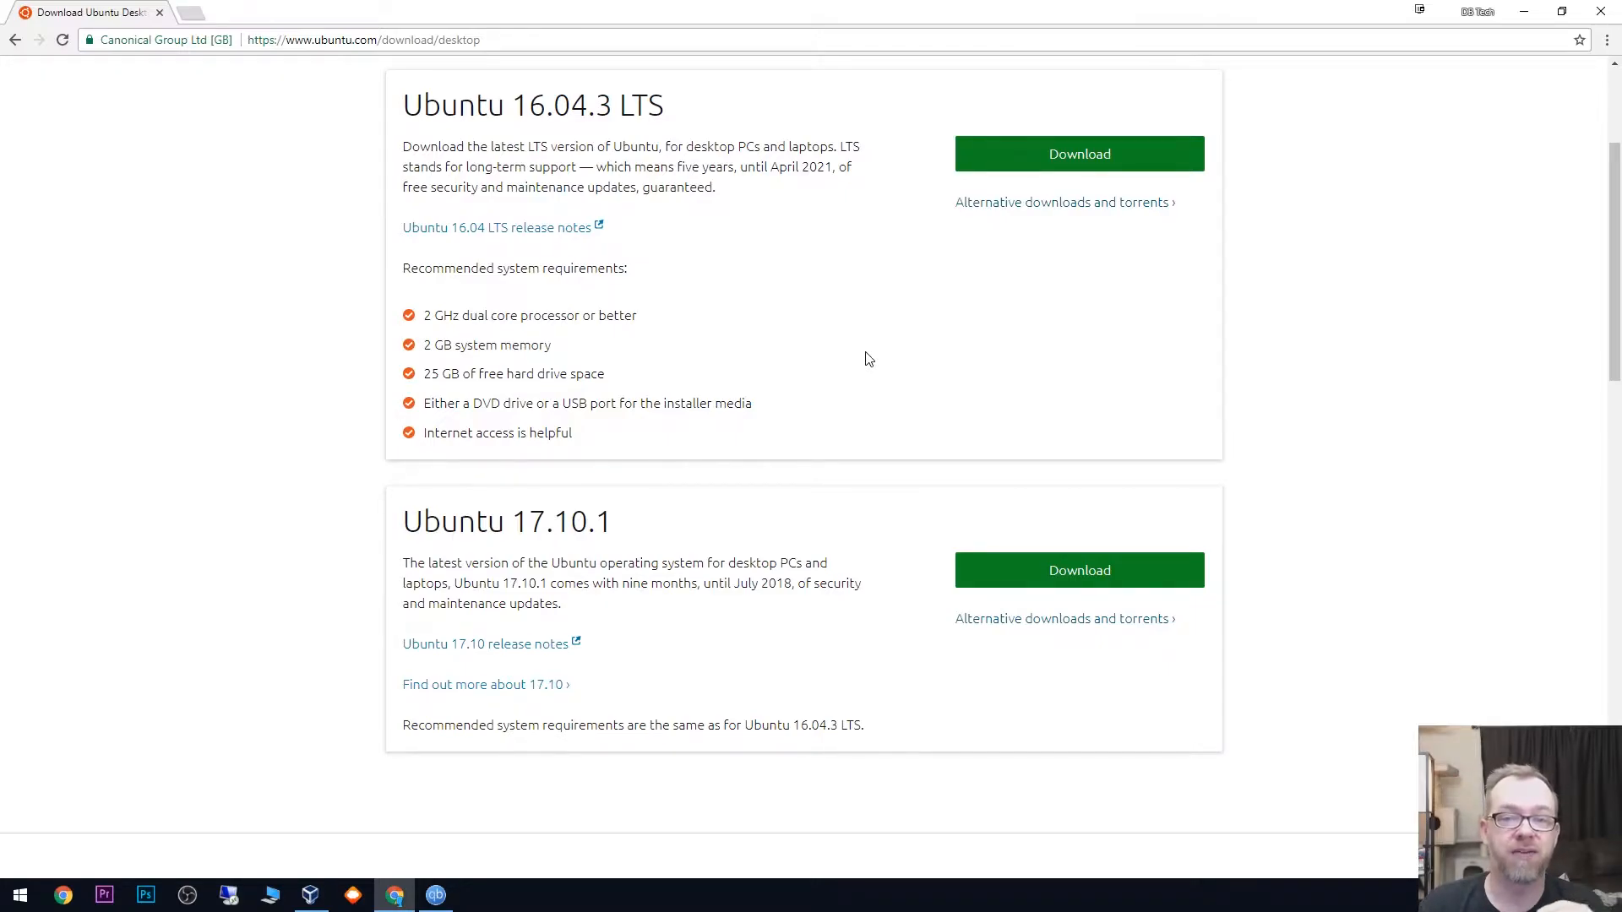
left_click_drag(617, 166, 801, 161)
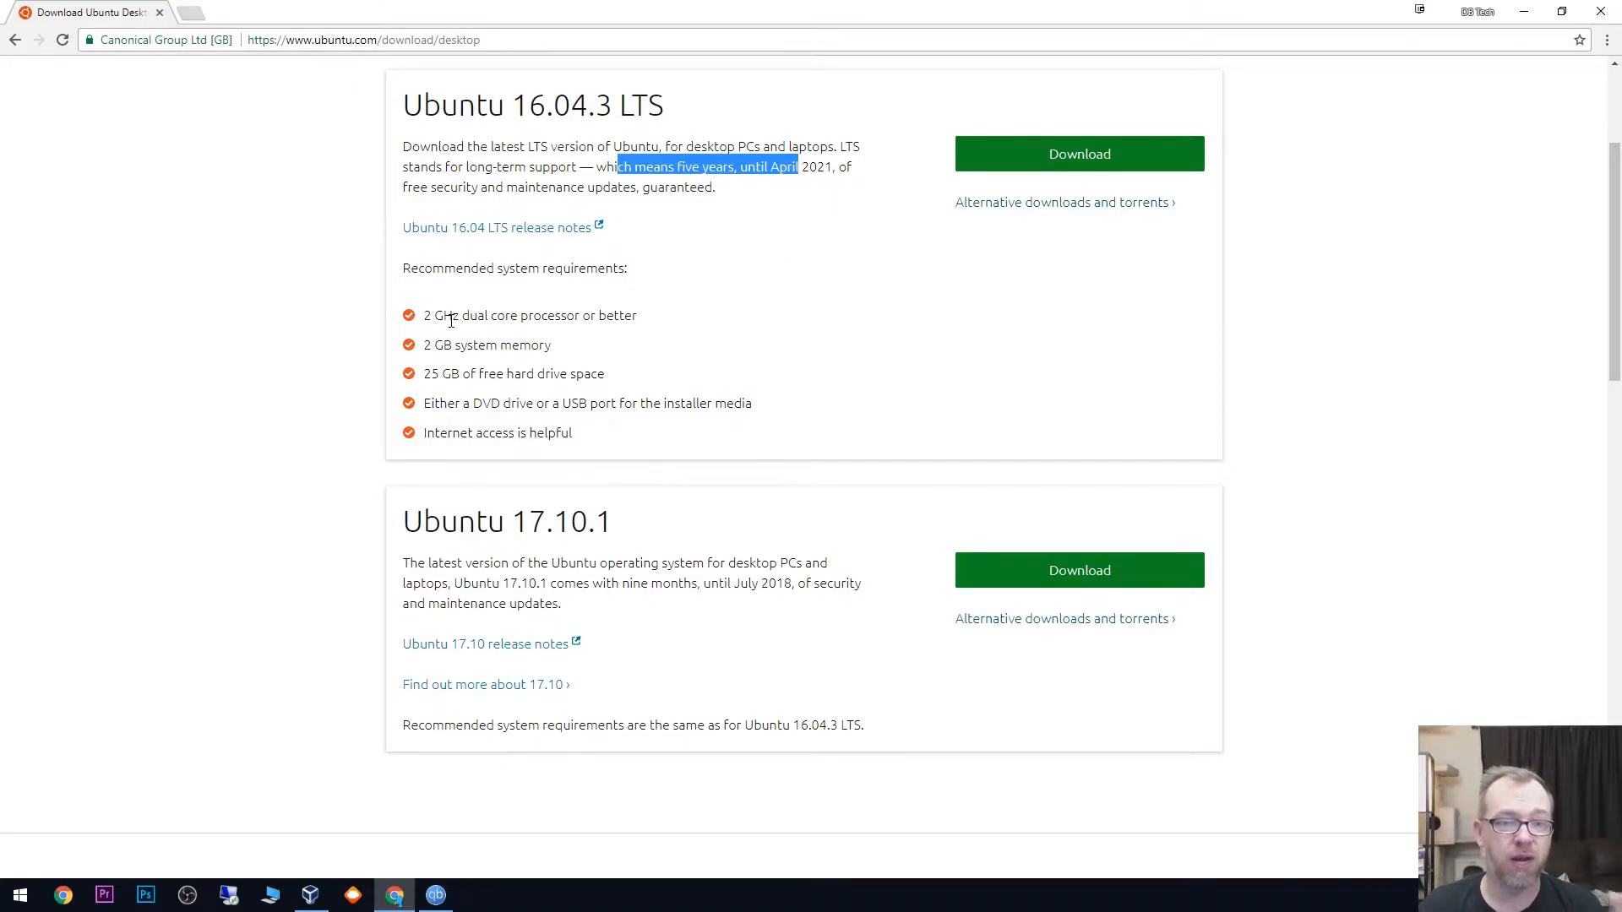
left_click_drag(423, 315, 610, 396)
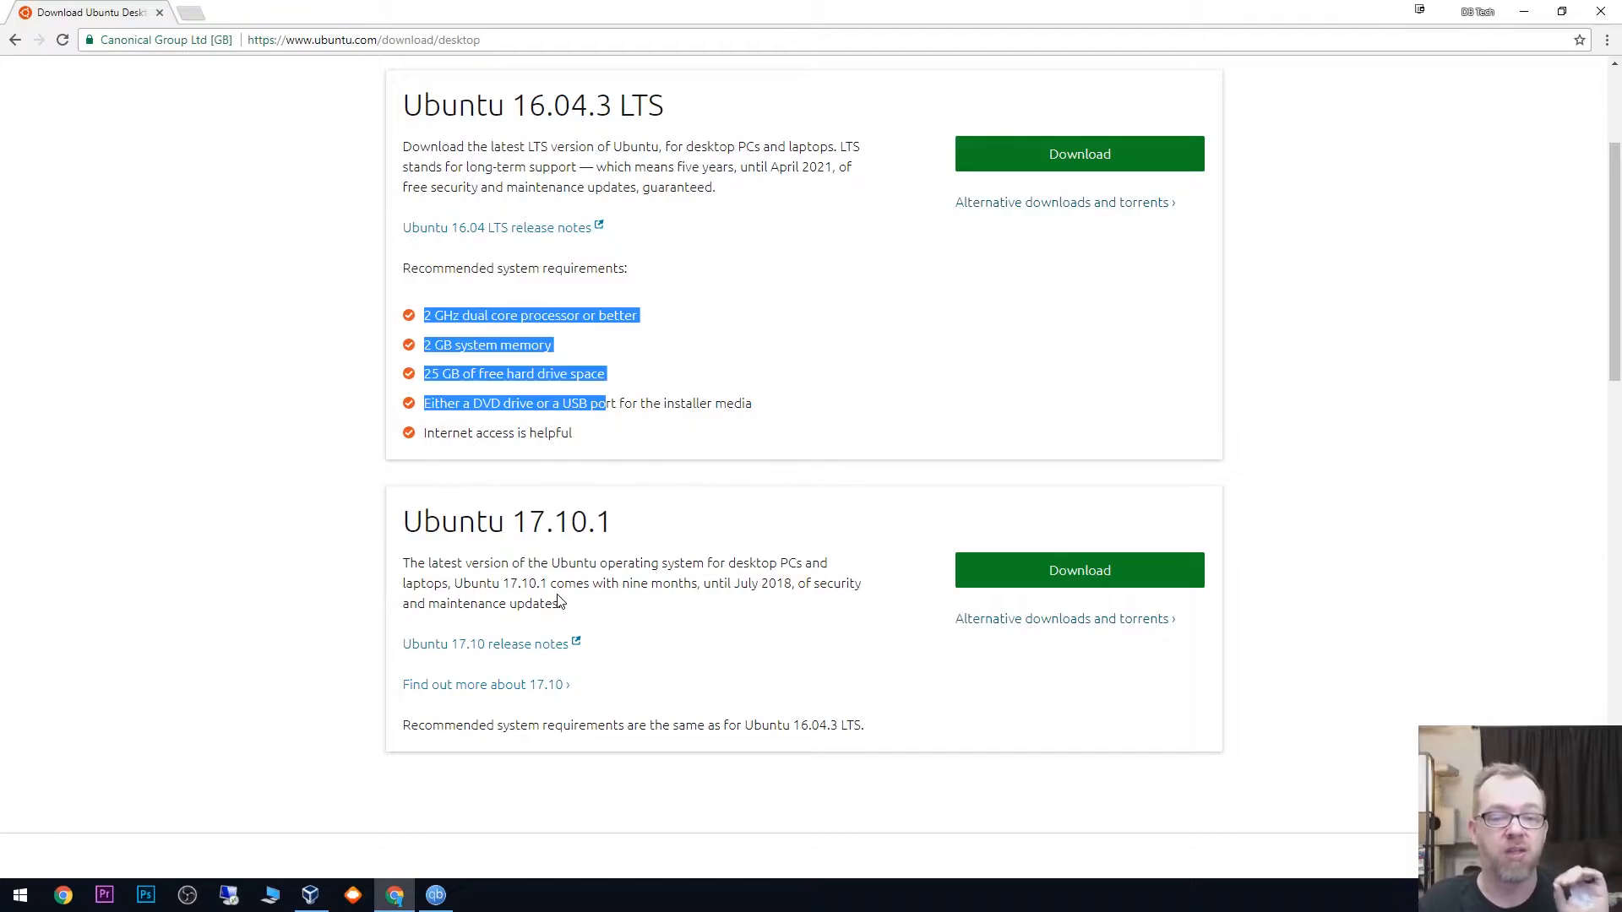
left_click(700, 439)
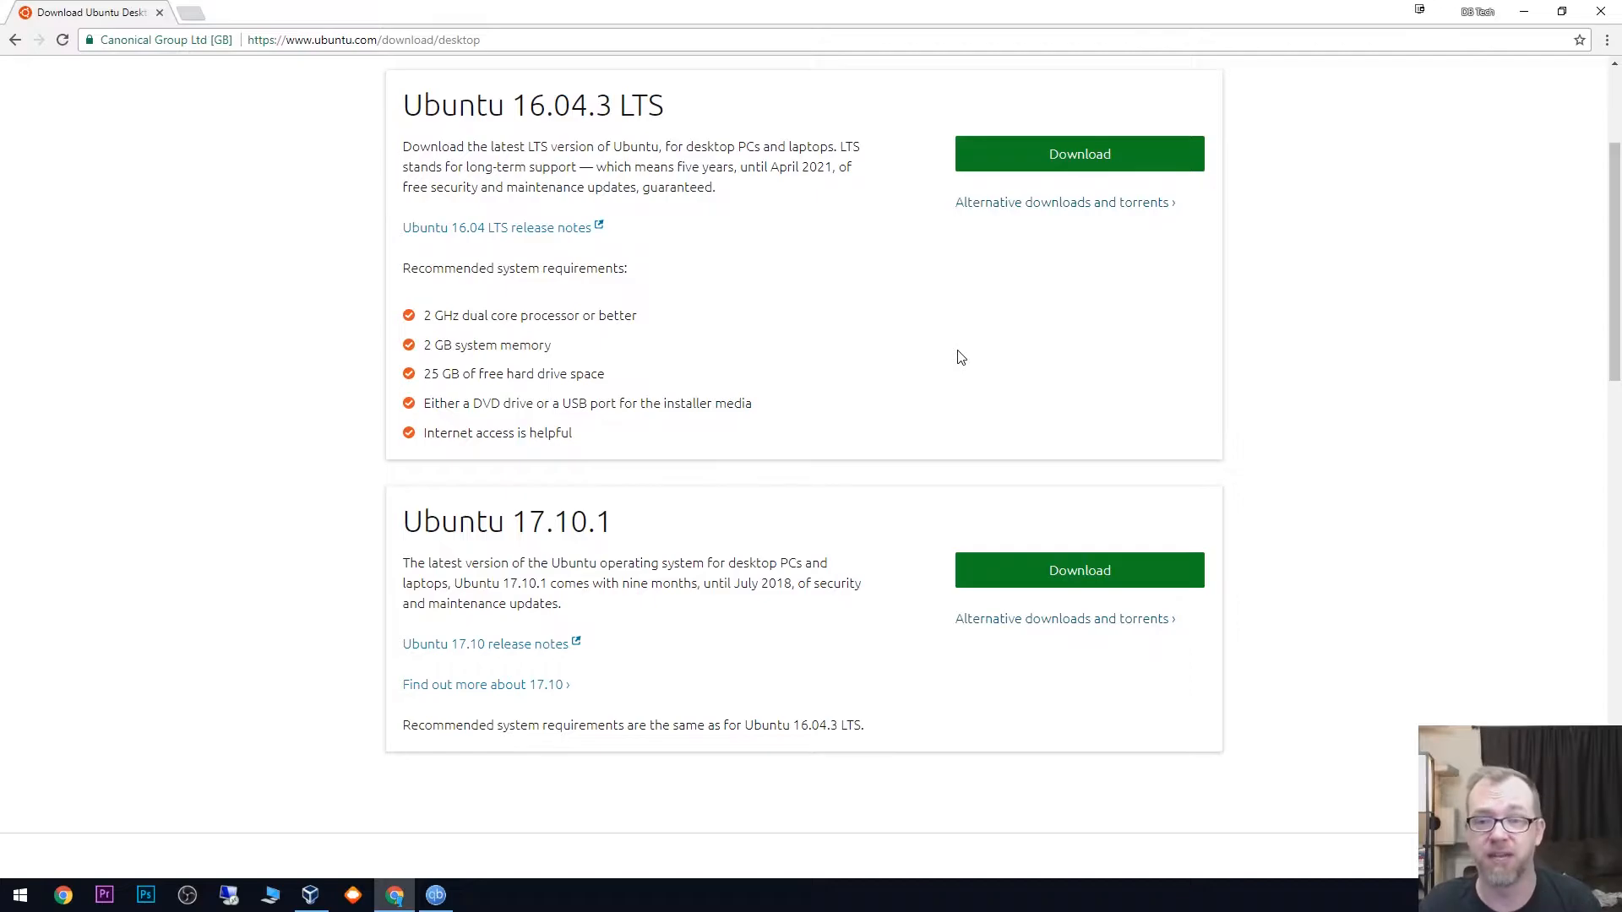
- Look through the contribution page for the Ubuntu 16.04.3 LTS direct download and return to the desktop download page
left_click(1099, 158)
scroll(569, 477, "down", 3)
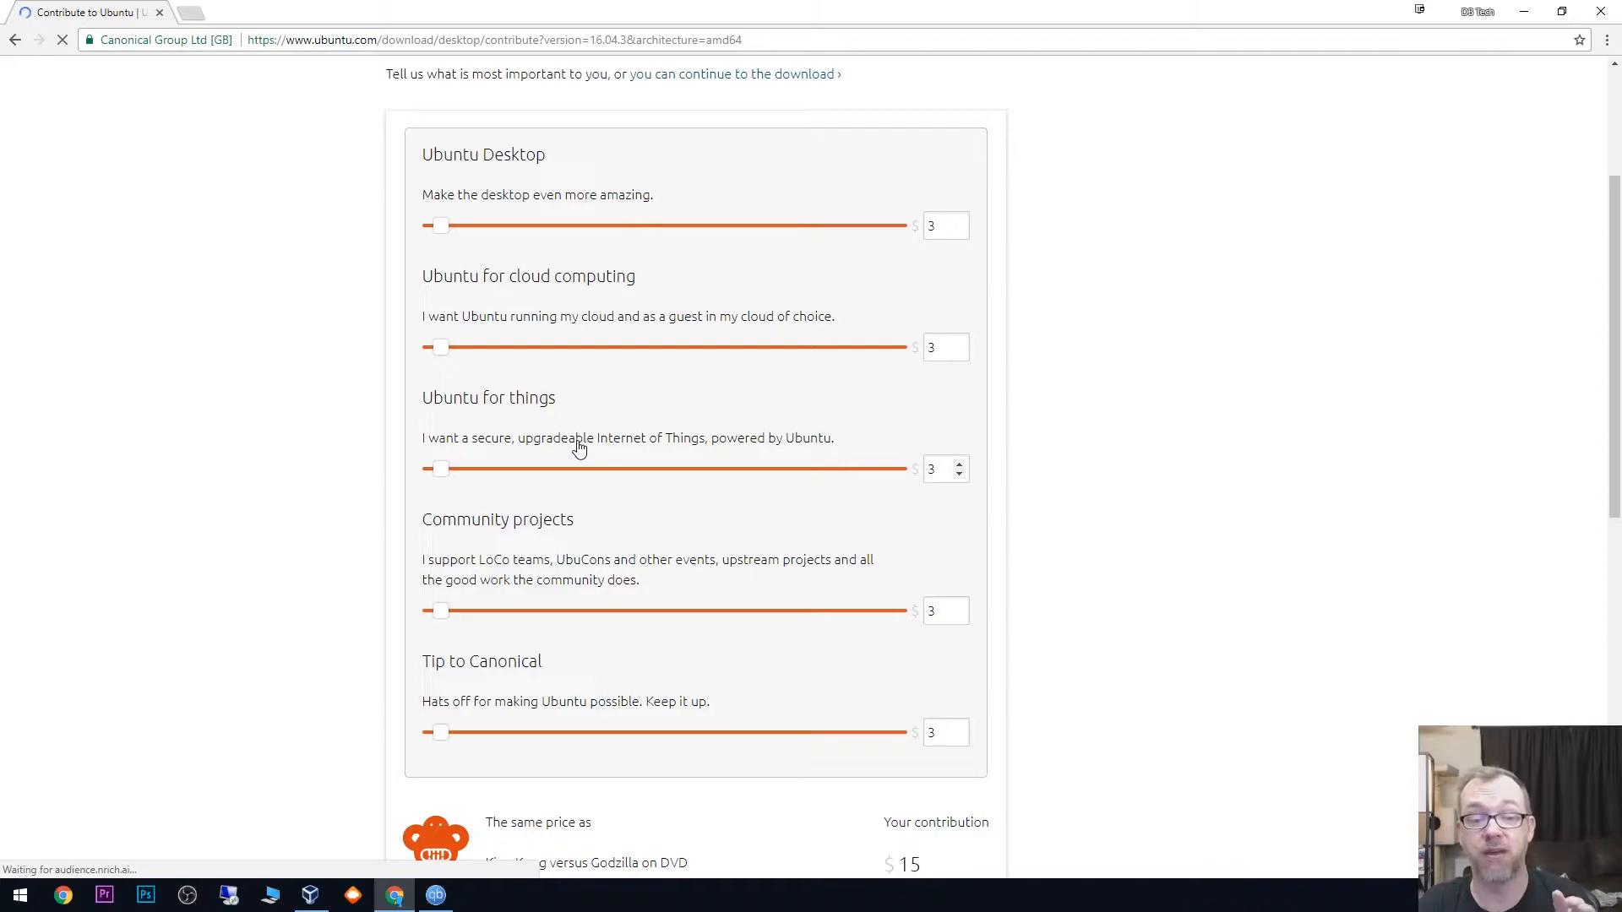
scroll(579, 448, "down", 2)
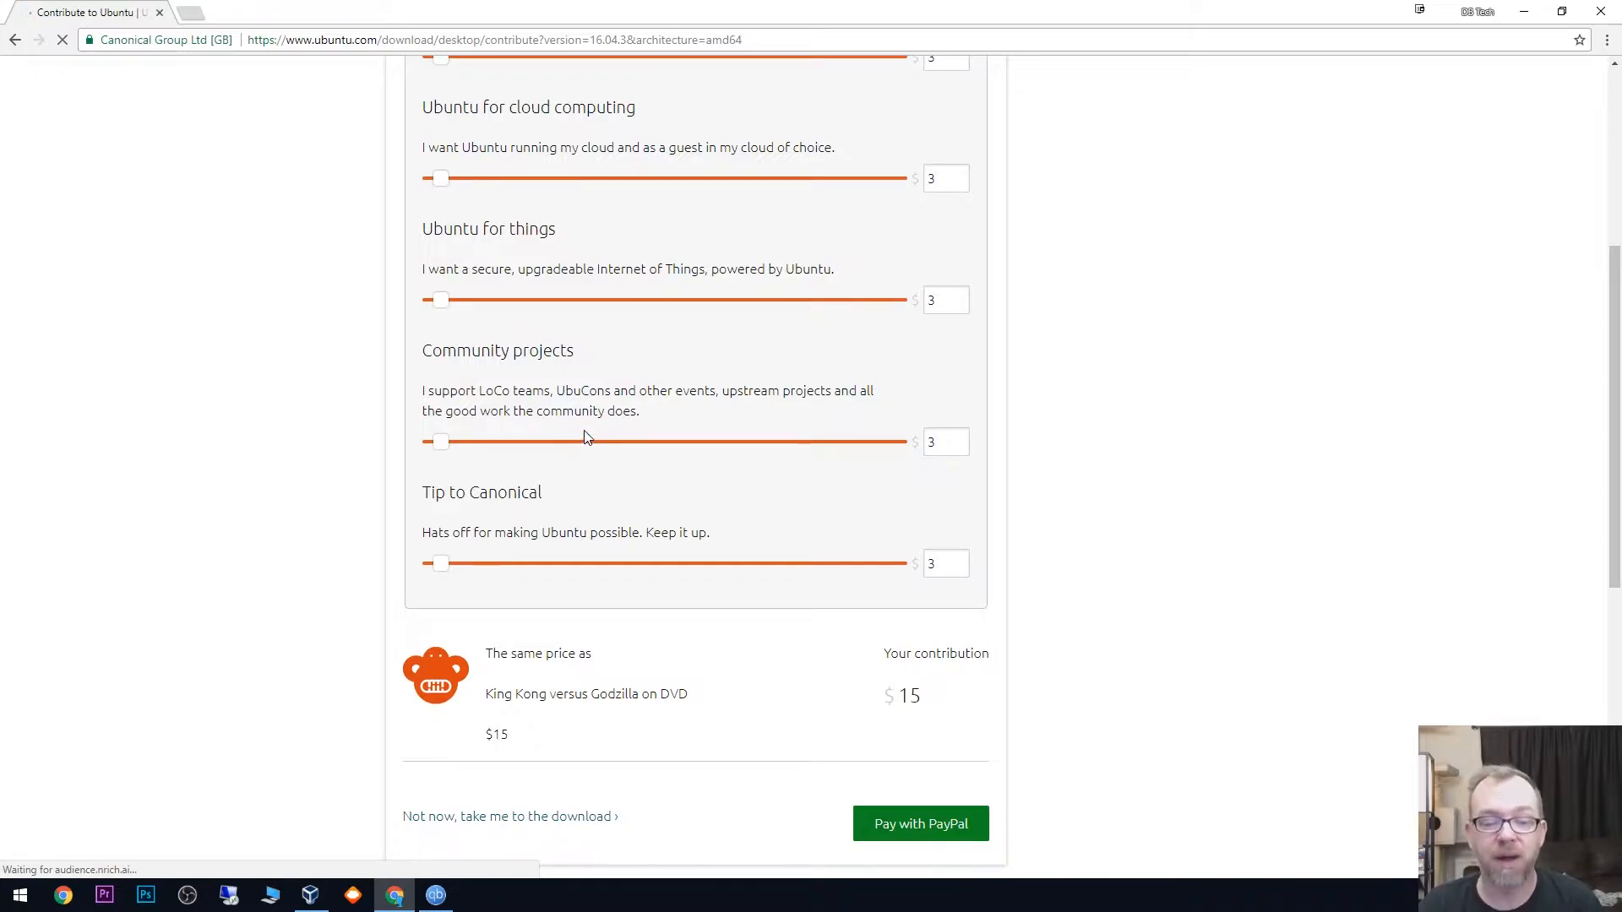
scroll(590, 445, "down", 3)
key("alt+Left")
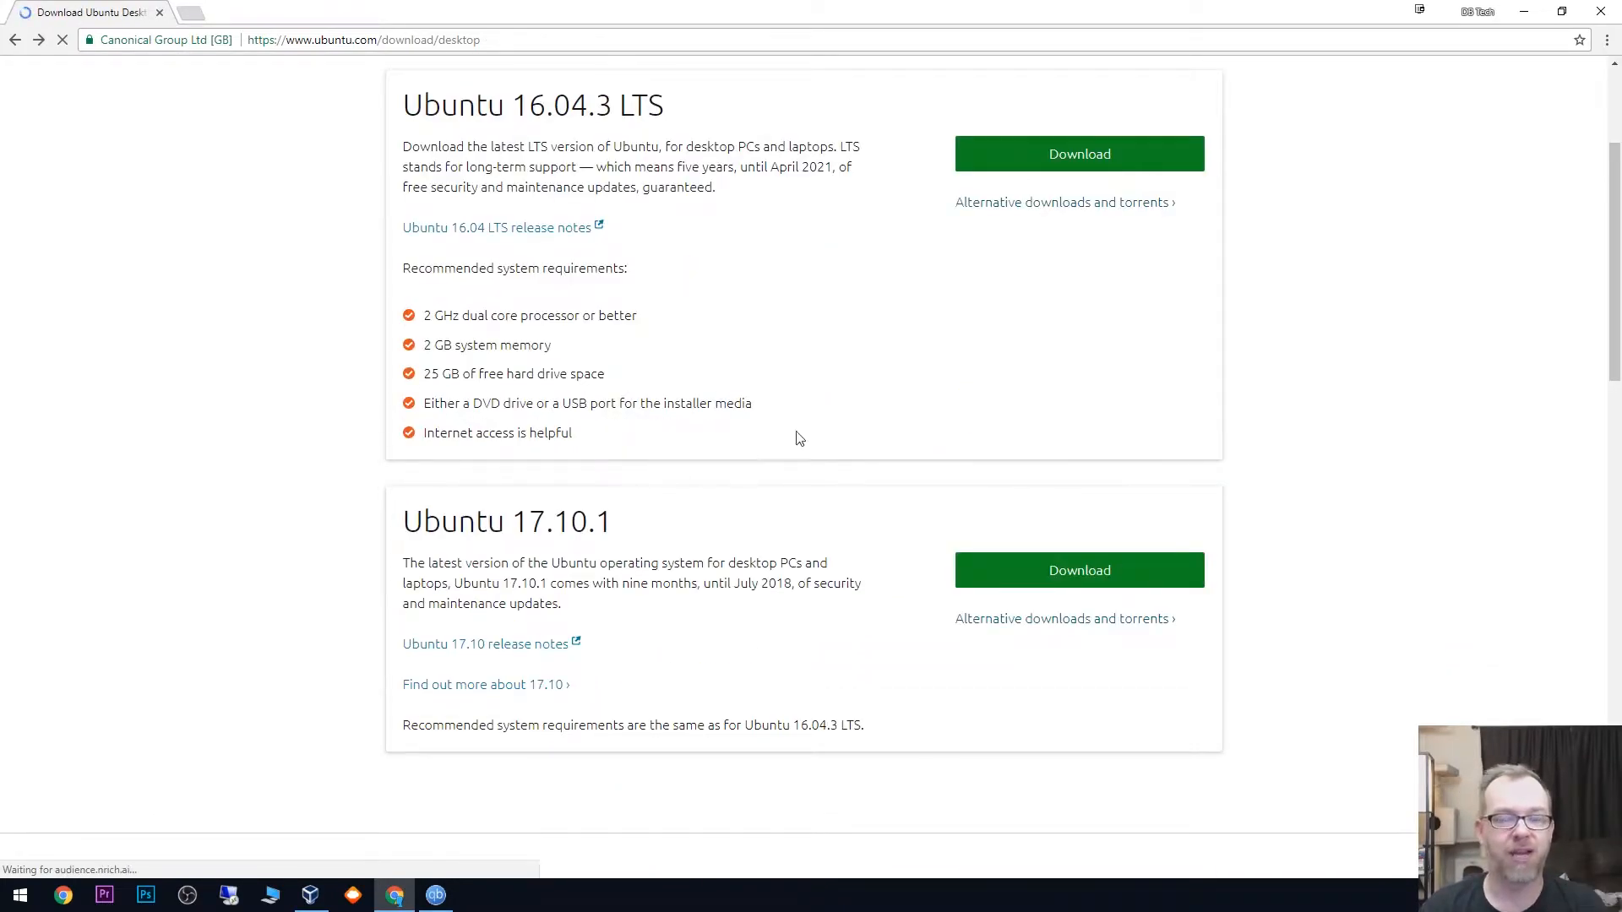
- Get the Ubuntu 16.04.3 Desktop (64-bit) torrent from the alternative downloads and close the qBittorrent window
left_click(1039, 207)
scroll(920, 384, "down", 6)
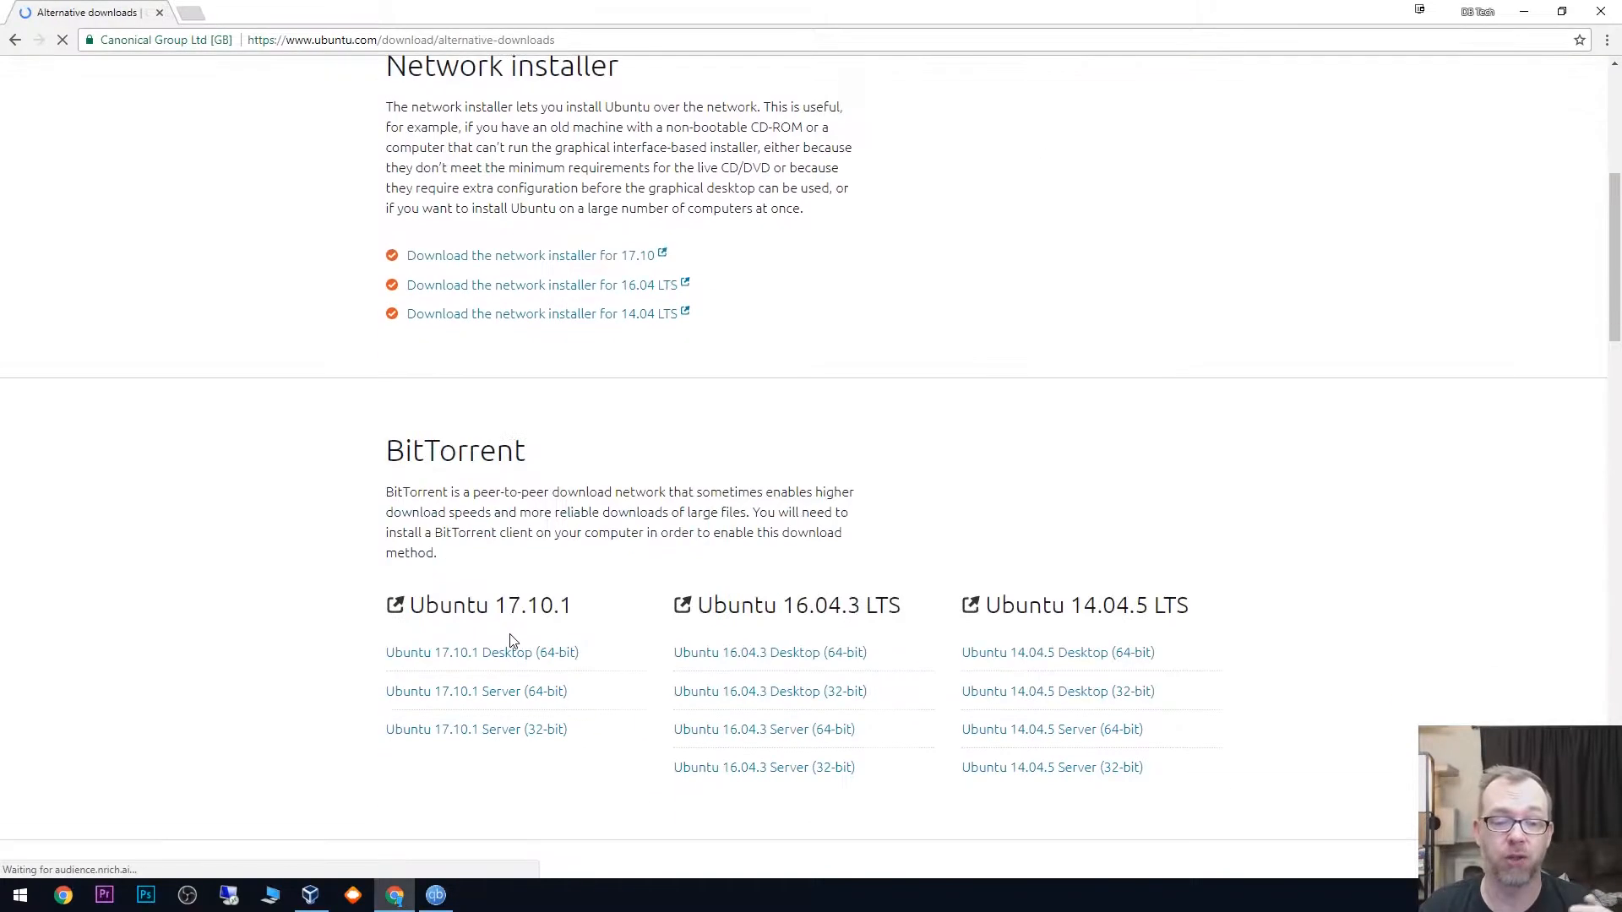
left_click(812, 667)
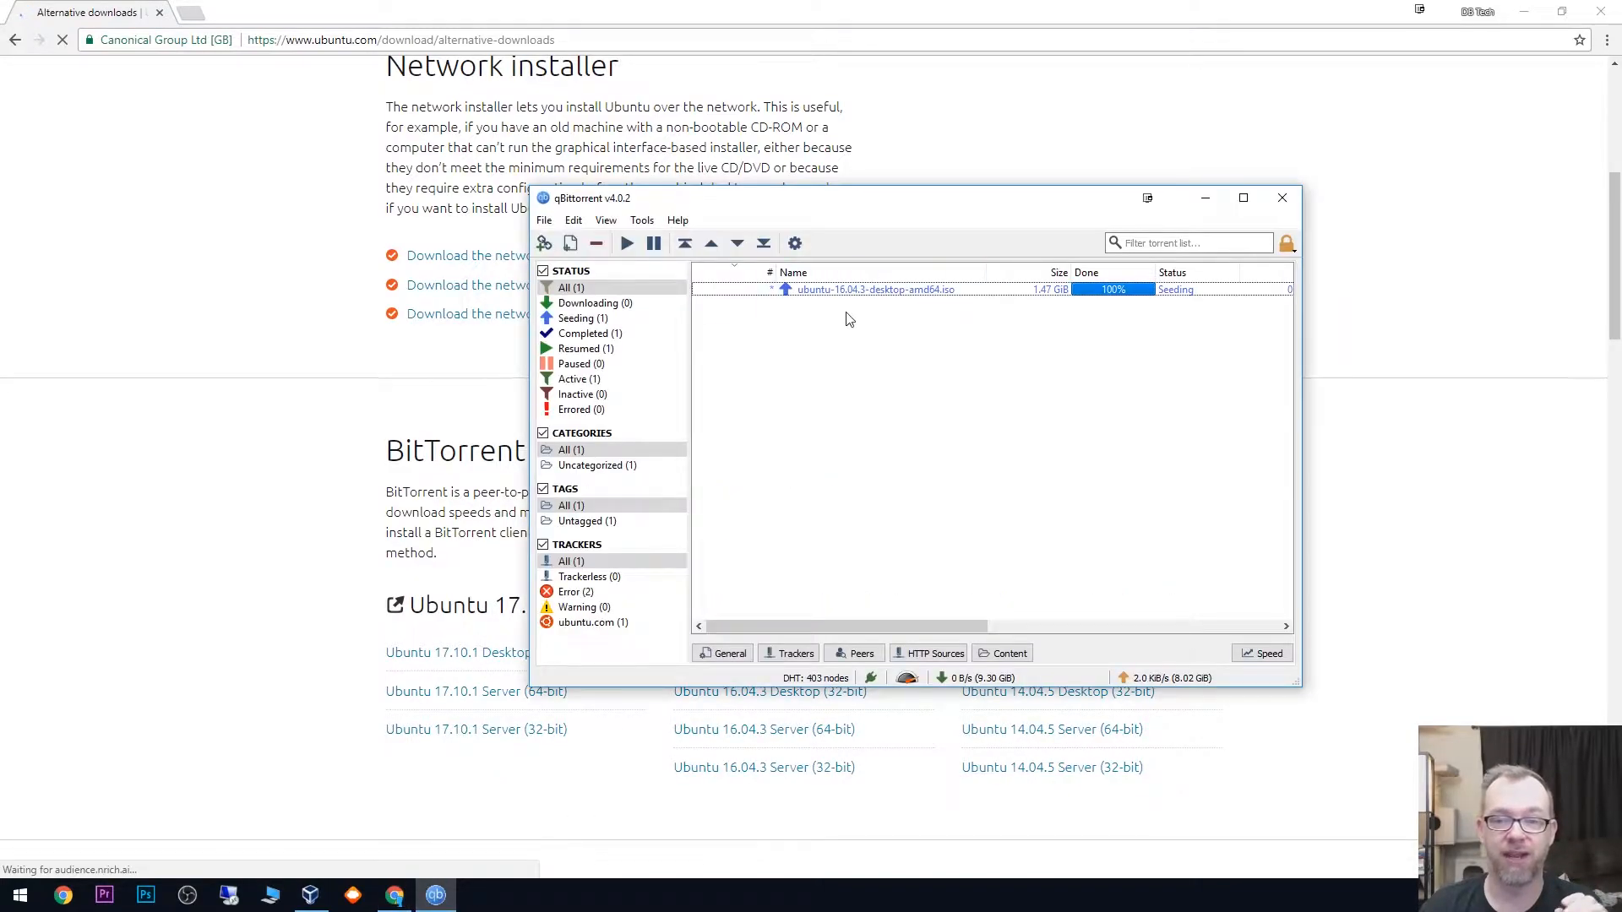
left_click(1282, 198)
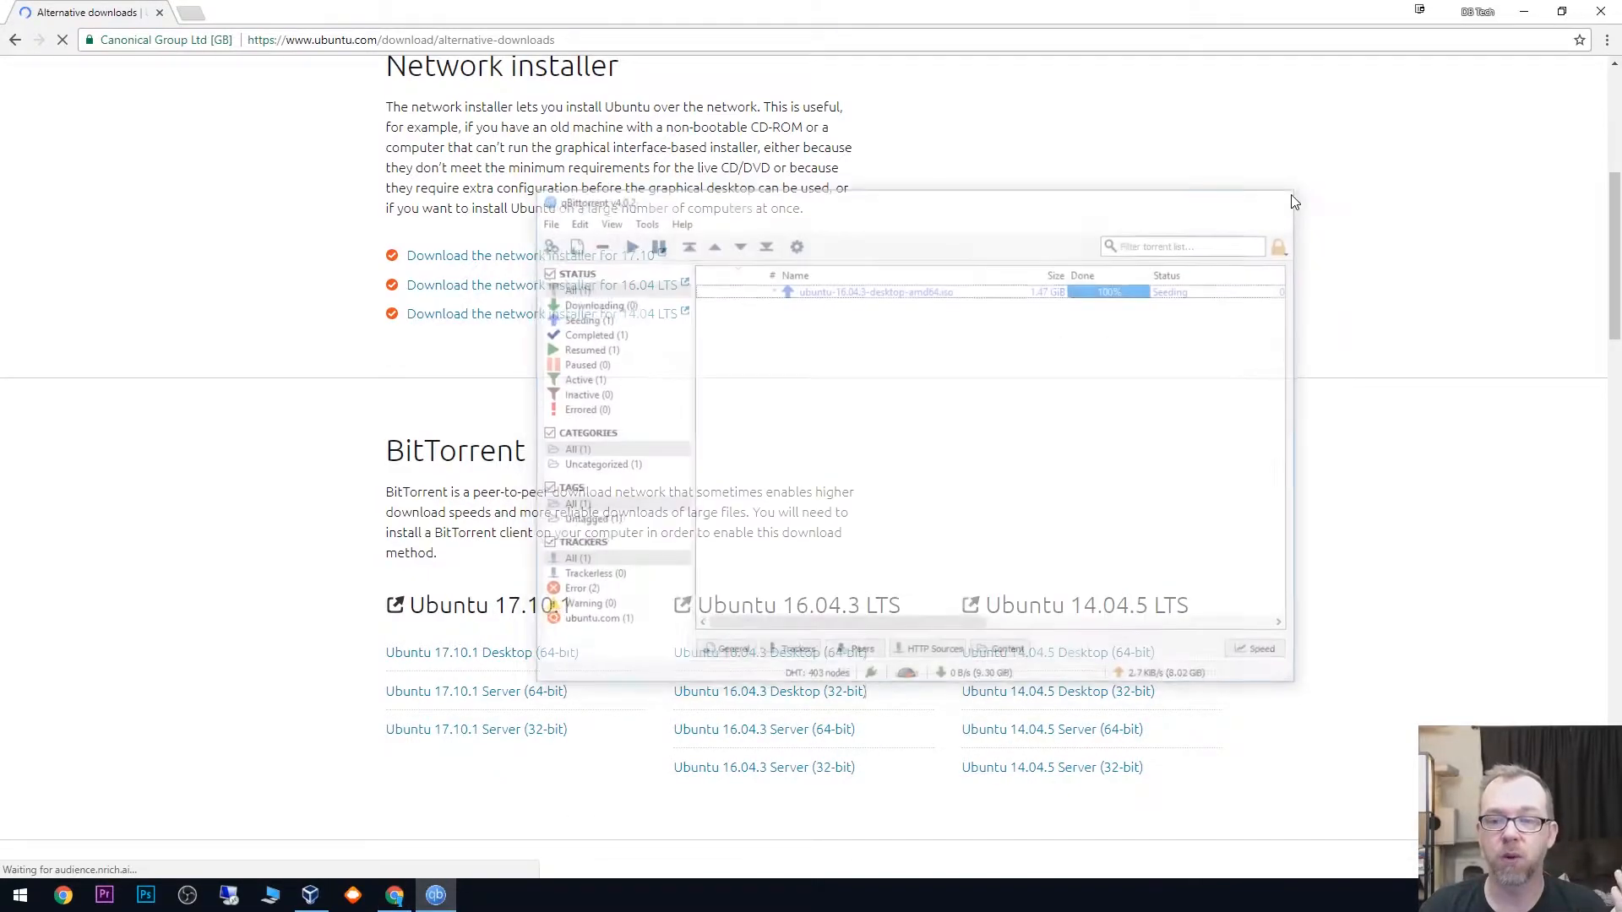
- Look over the network installer and BitTorrent options on the alternative downloads page, and close the browser
scroll(751, 530, "up", 6)
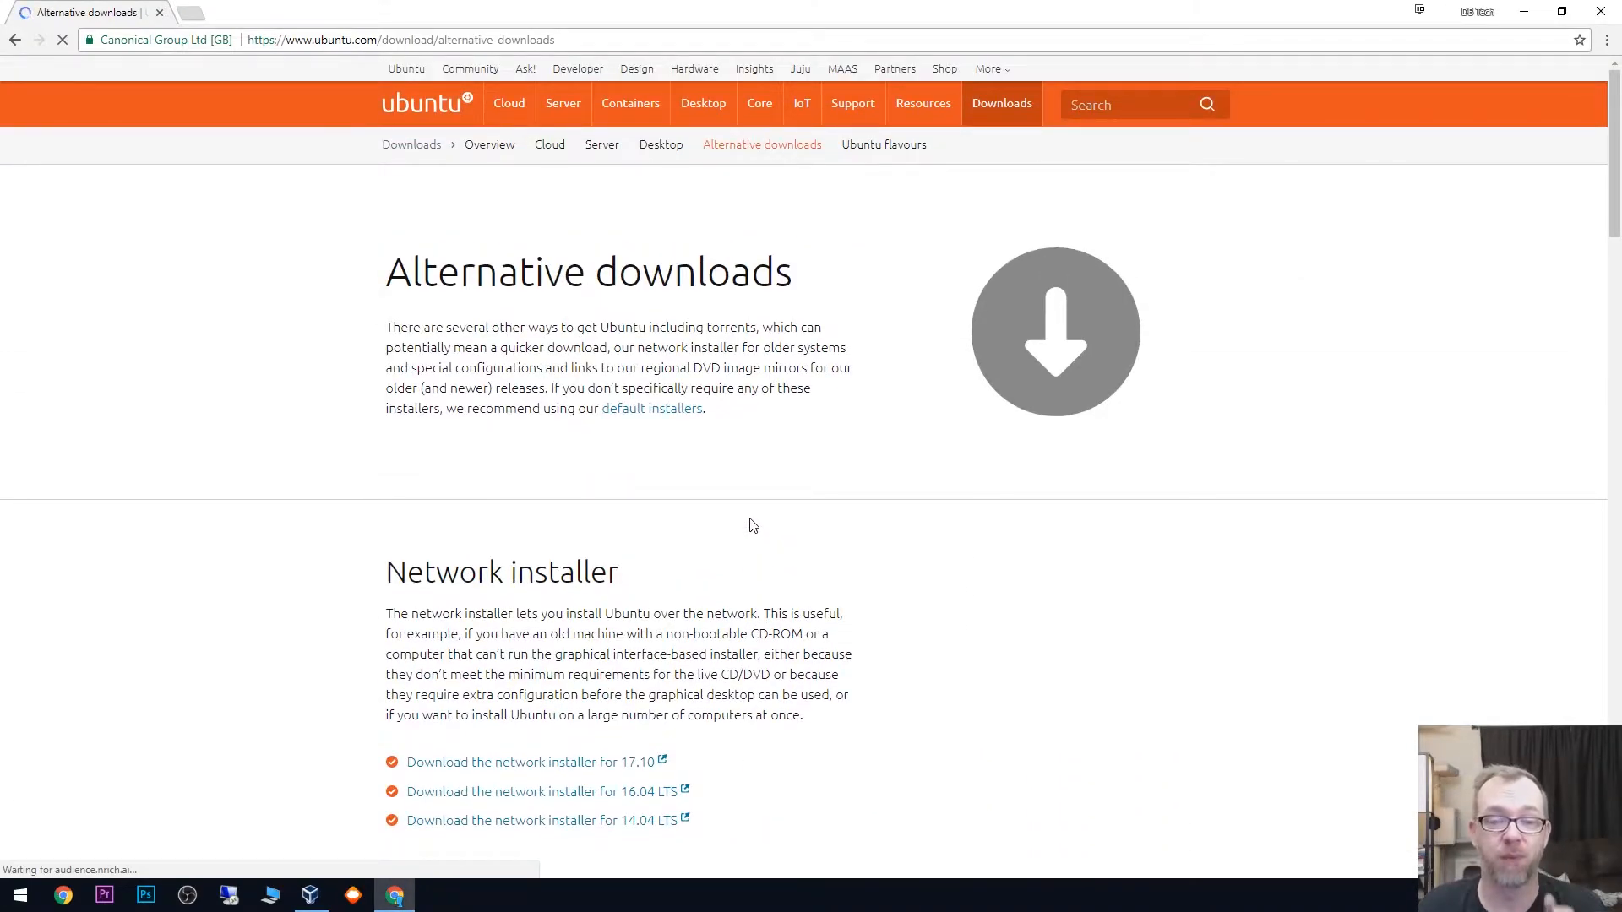
scroll(760, 507, "down", 3)
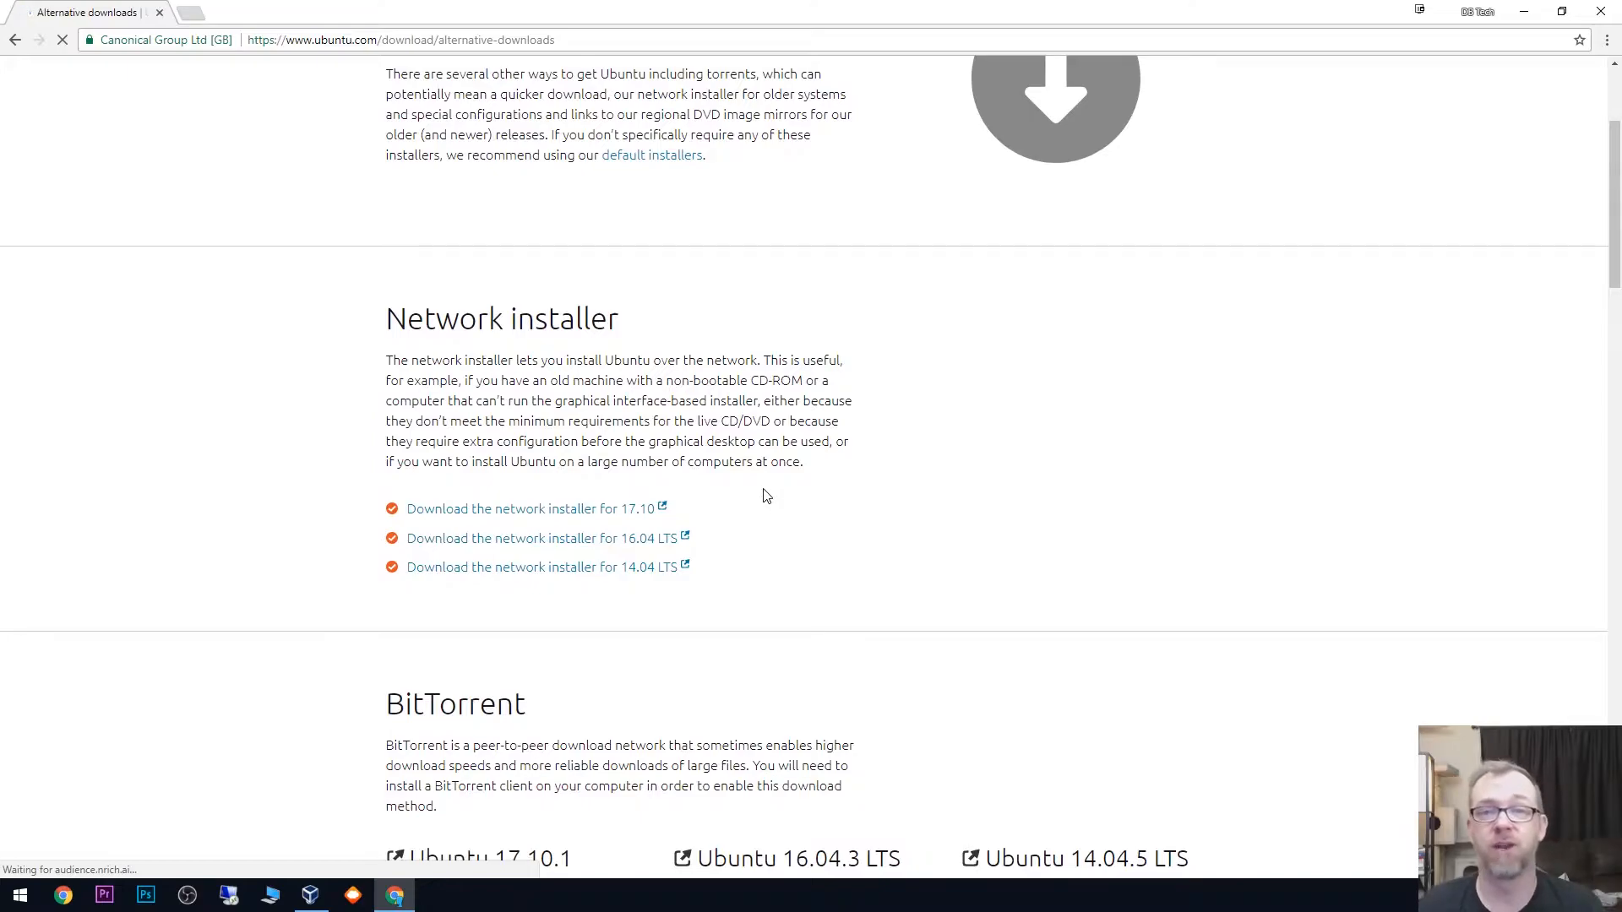
scroll(766, 495, "down", 3)
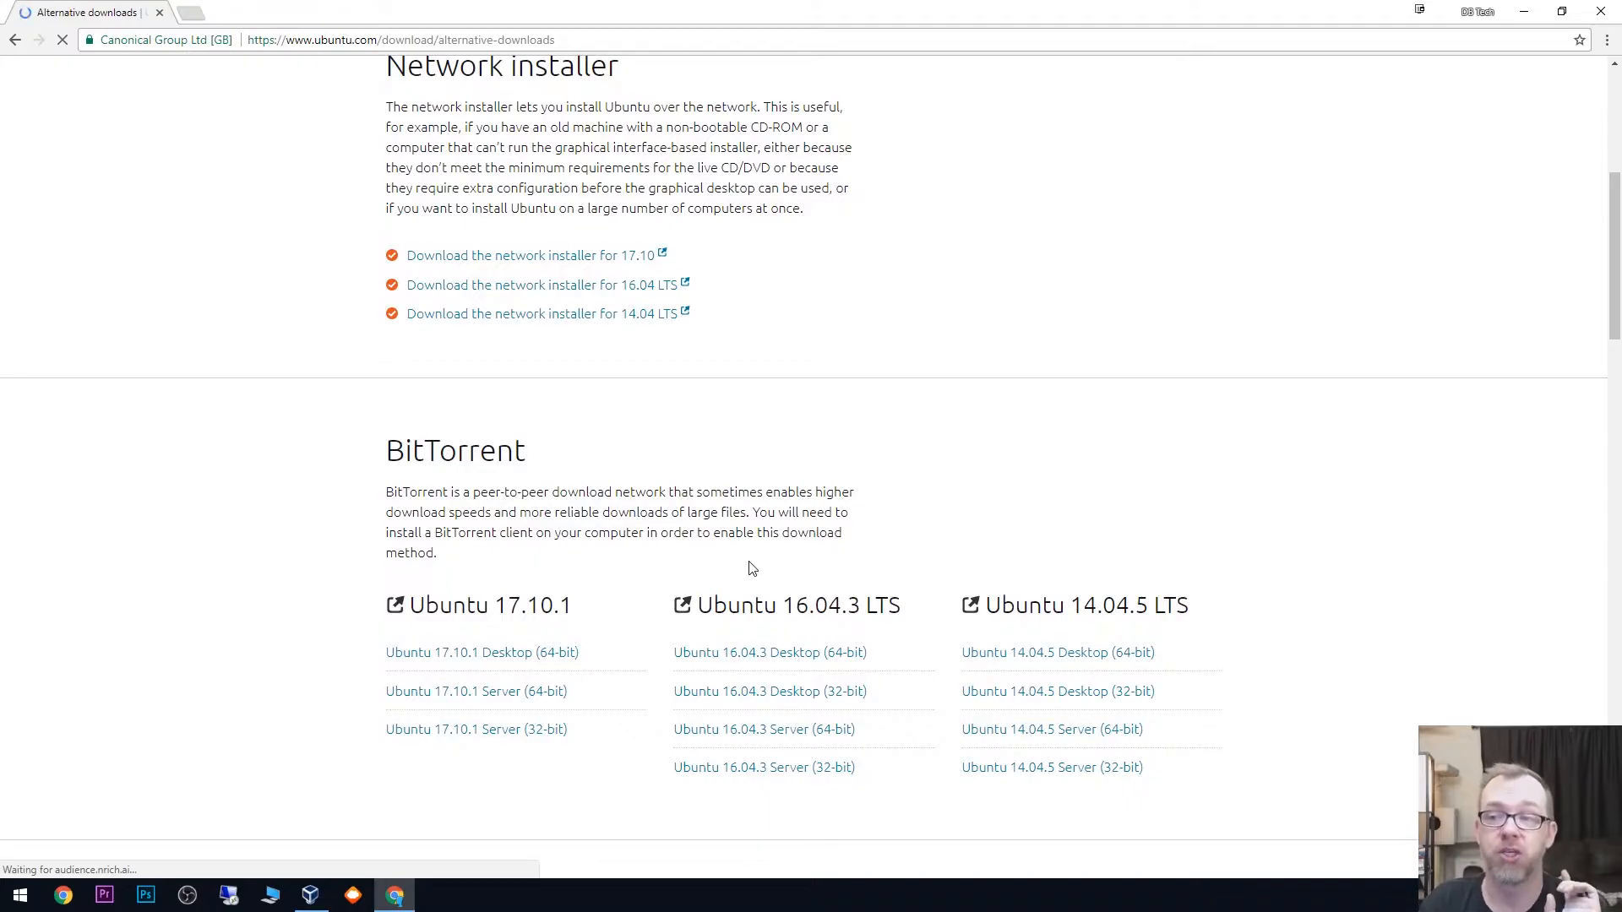
left_click(1601, 11)
- Remove the existing Ubuntu virtual machine in VirtualBox and delete all its files
right_click(388, 454)
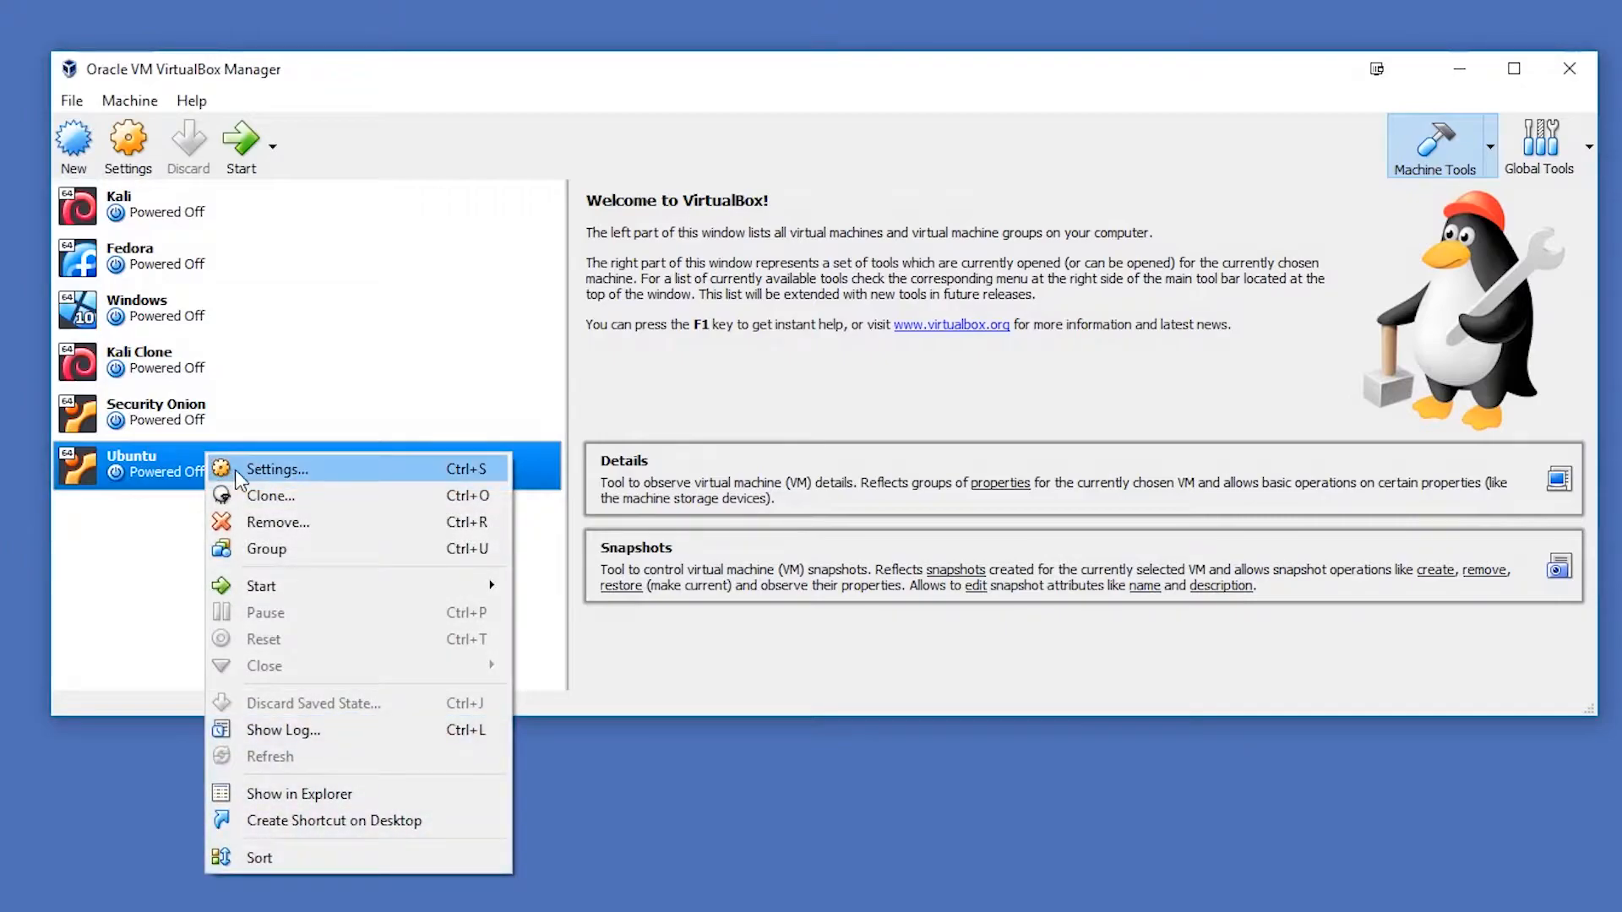
left_click(275, 533)
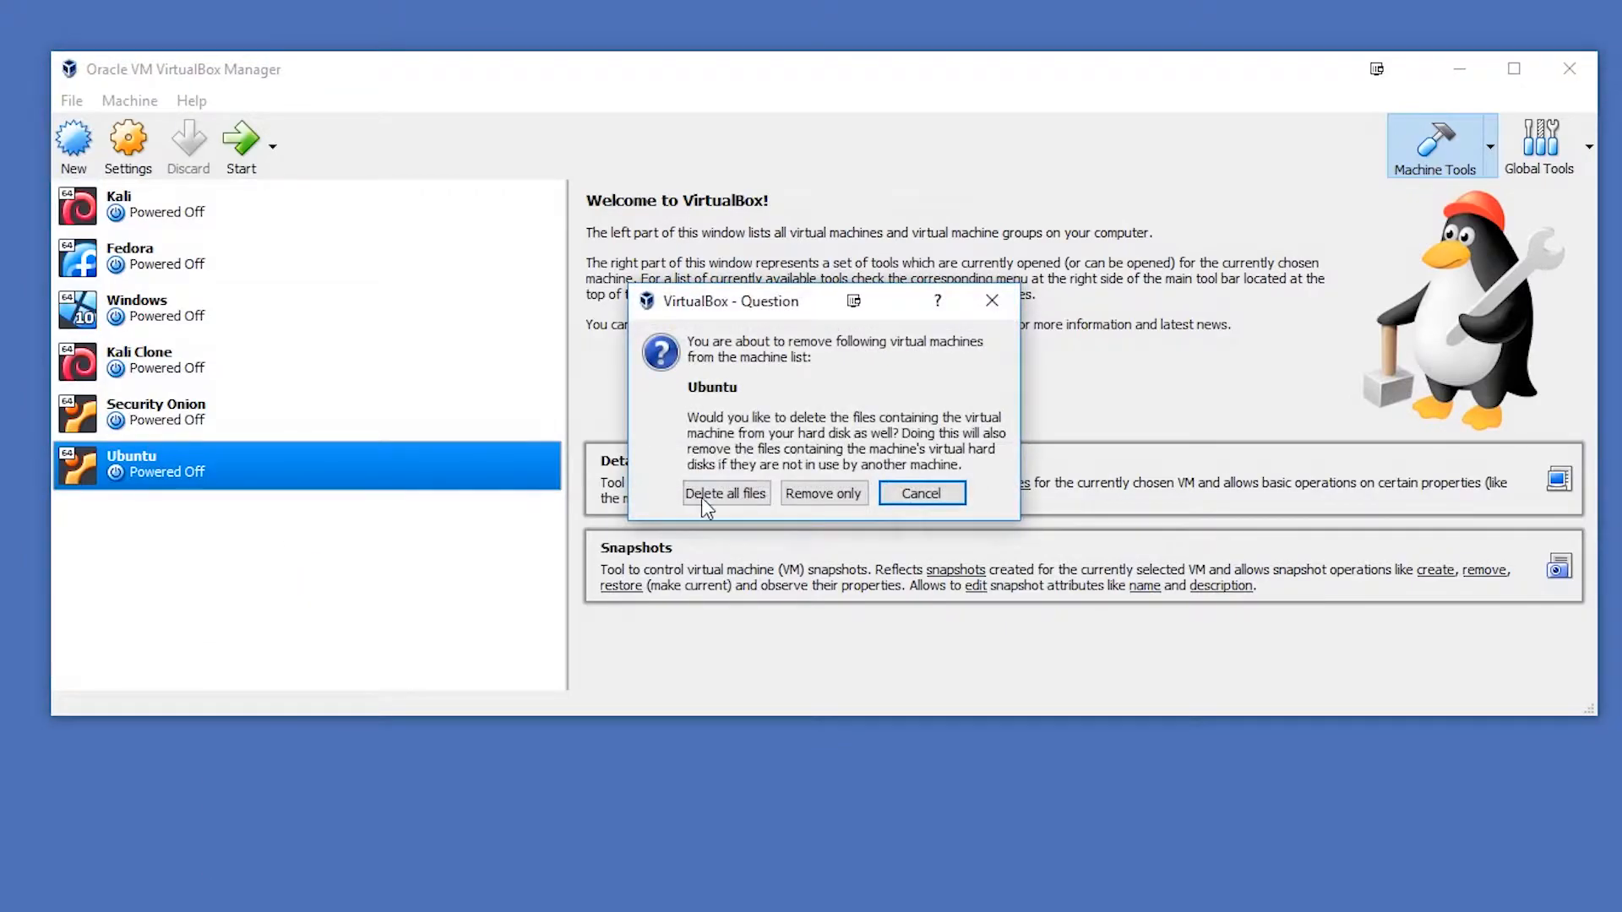
left_click(720, 495)
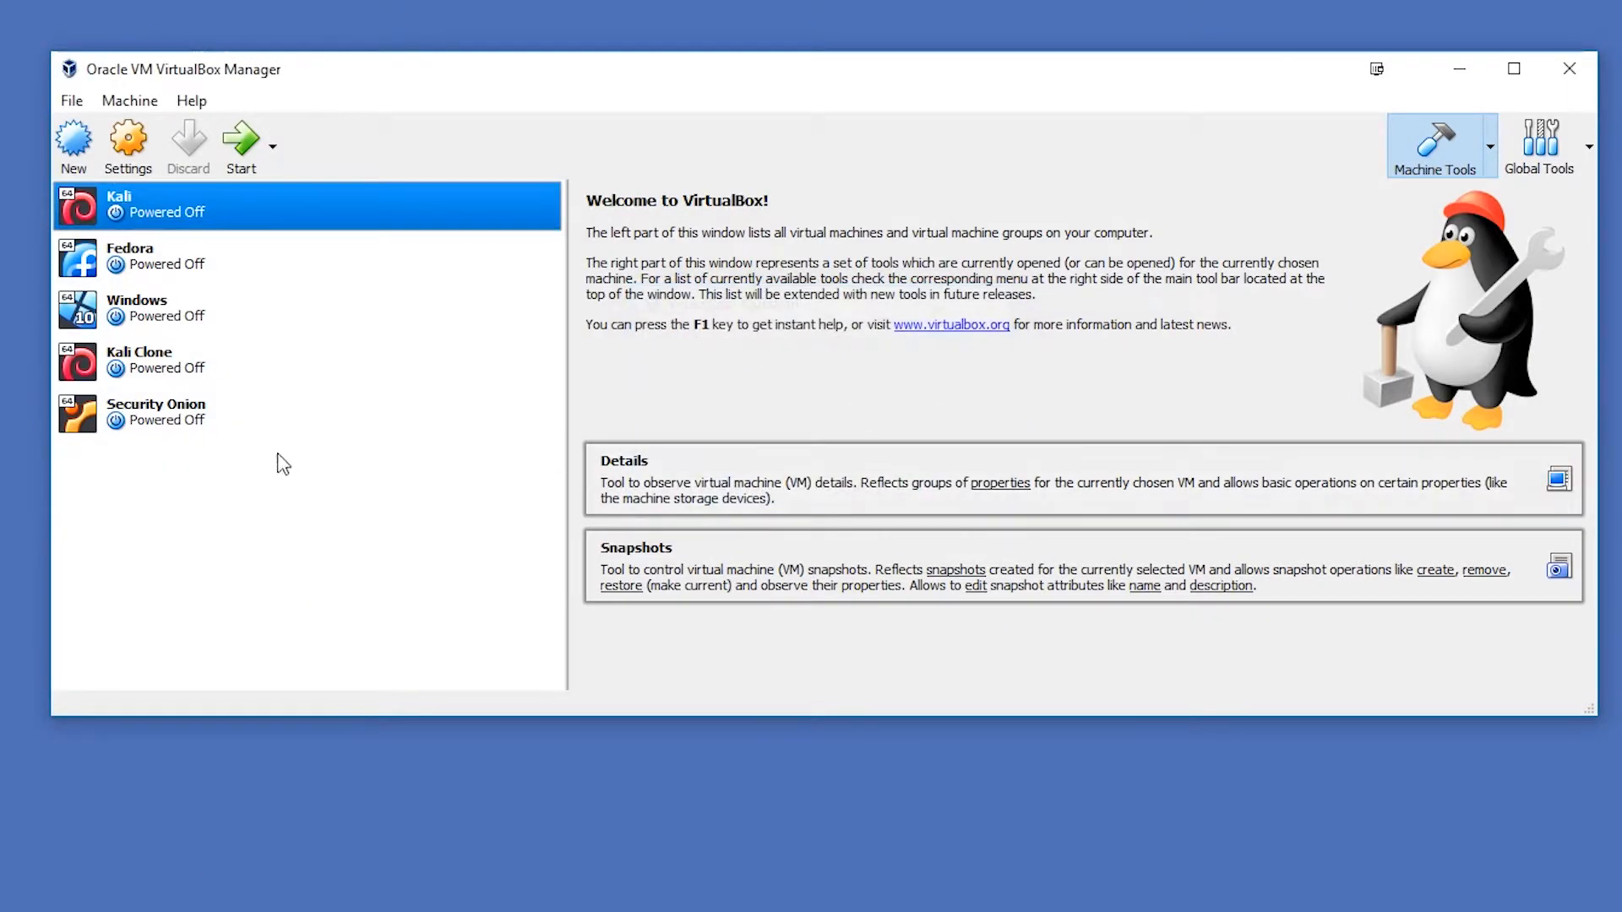
- Start a new virtual machine named Ubuntu with type Linux and version Ubuntu (64-bit)
left_click(76, 139)
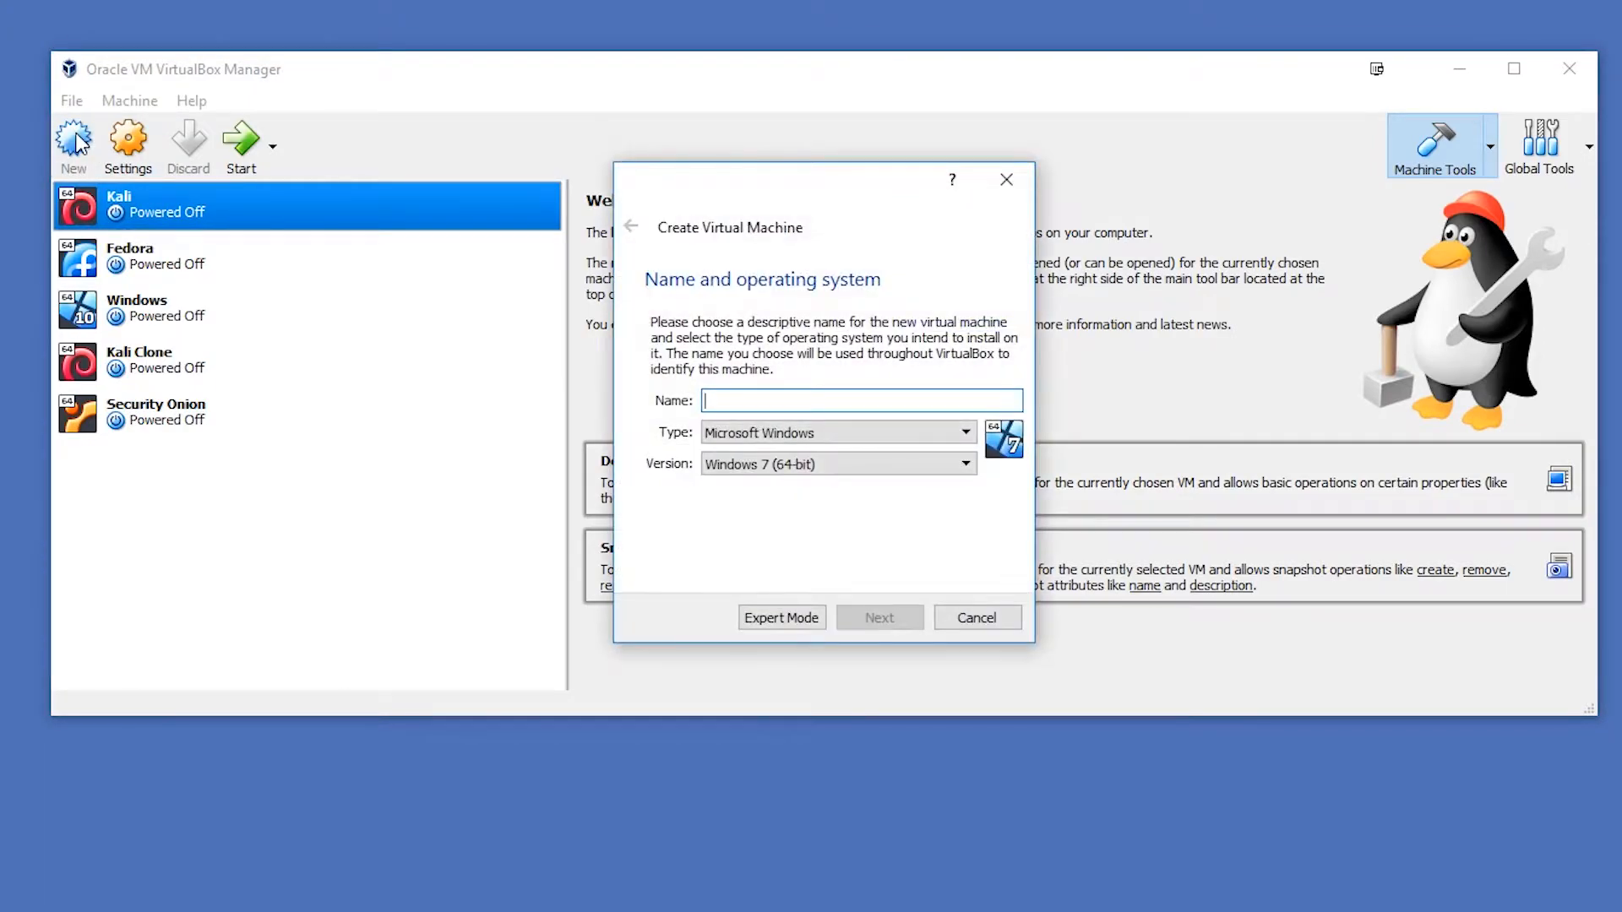
type("Ubunu")
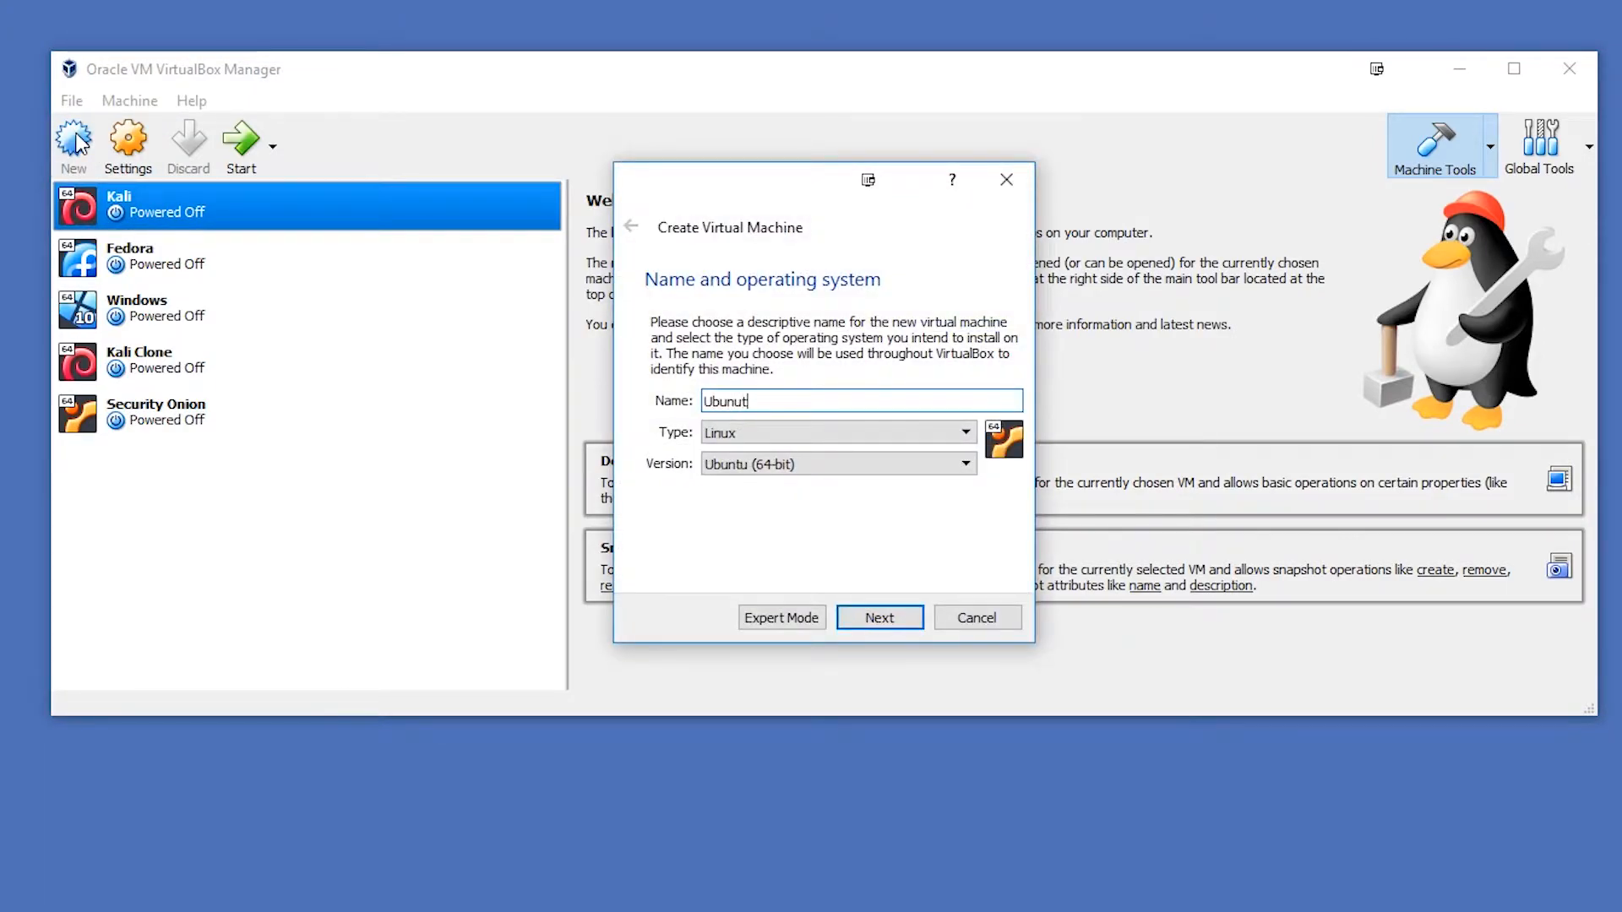
key("BackSpace")
type("tu")
left_click(860, 625)
- Set the new virtual machine's memory size to 4096 MB
double_click(949, 403)
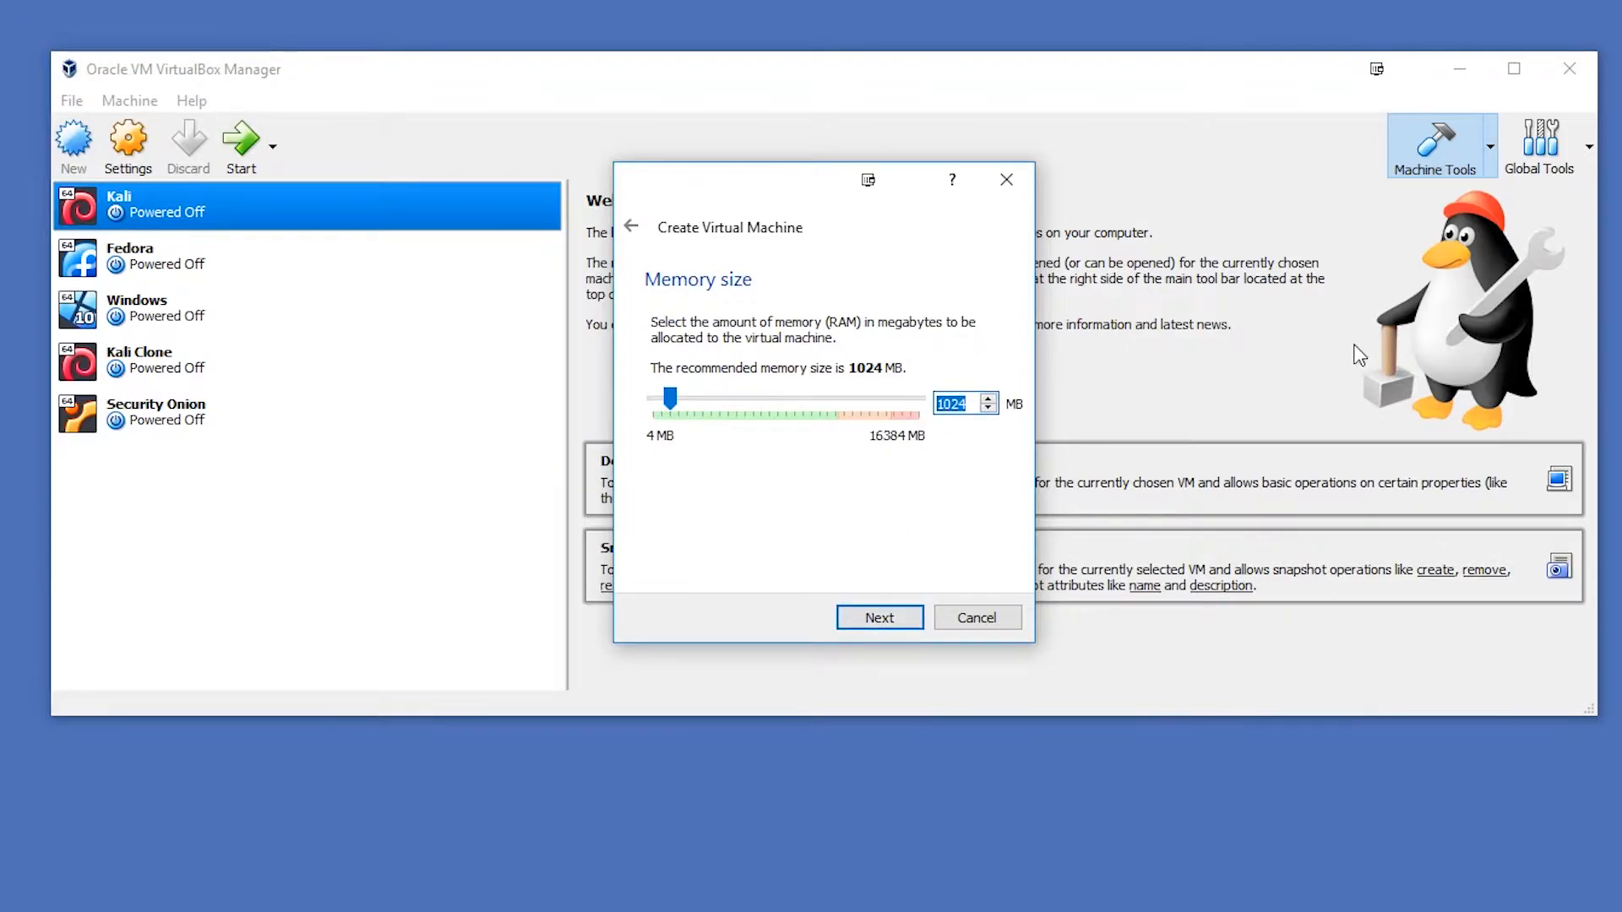
type("4096")
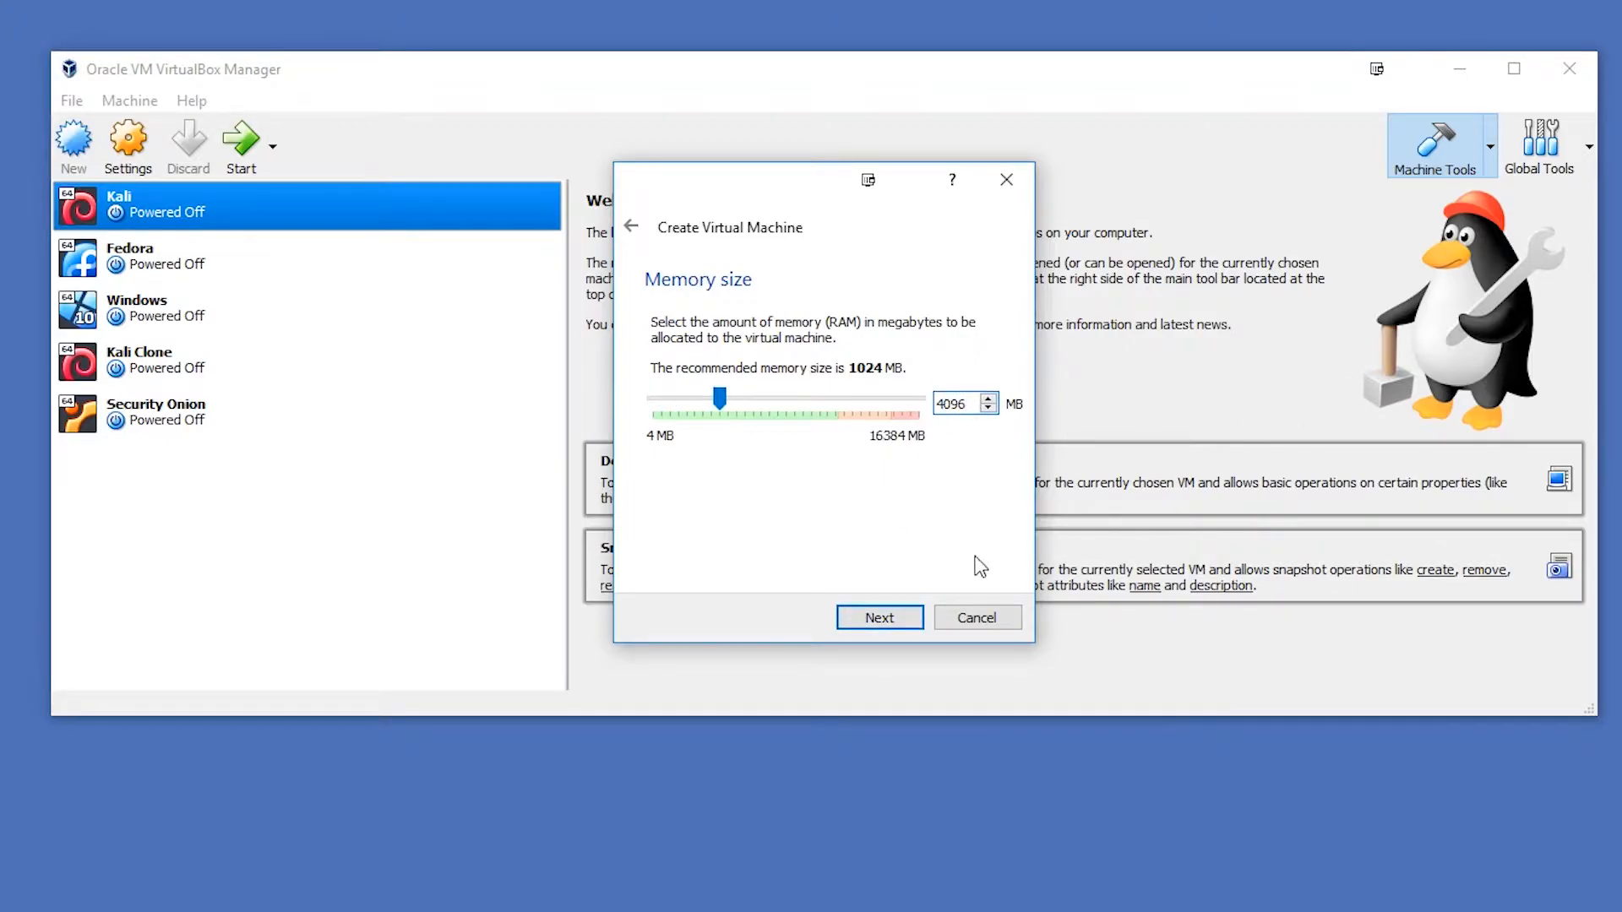
left_click(874, 622)
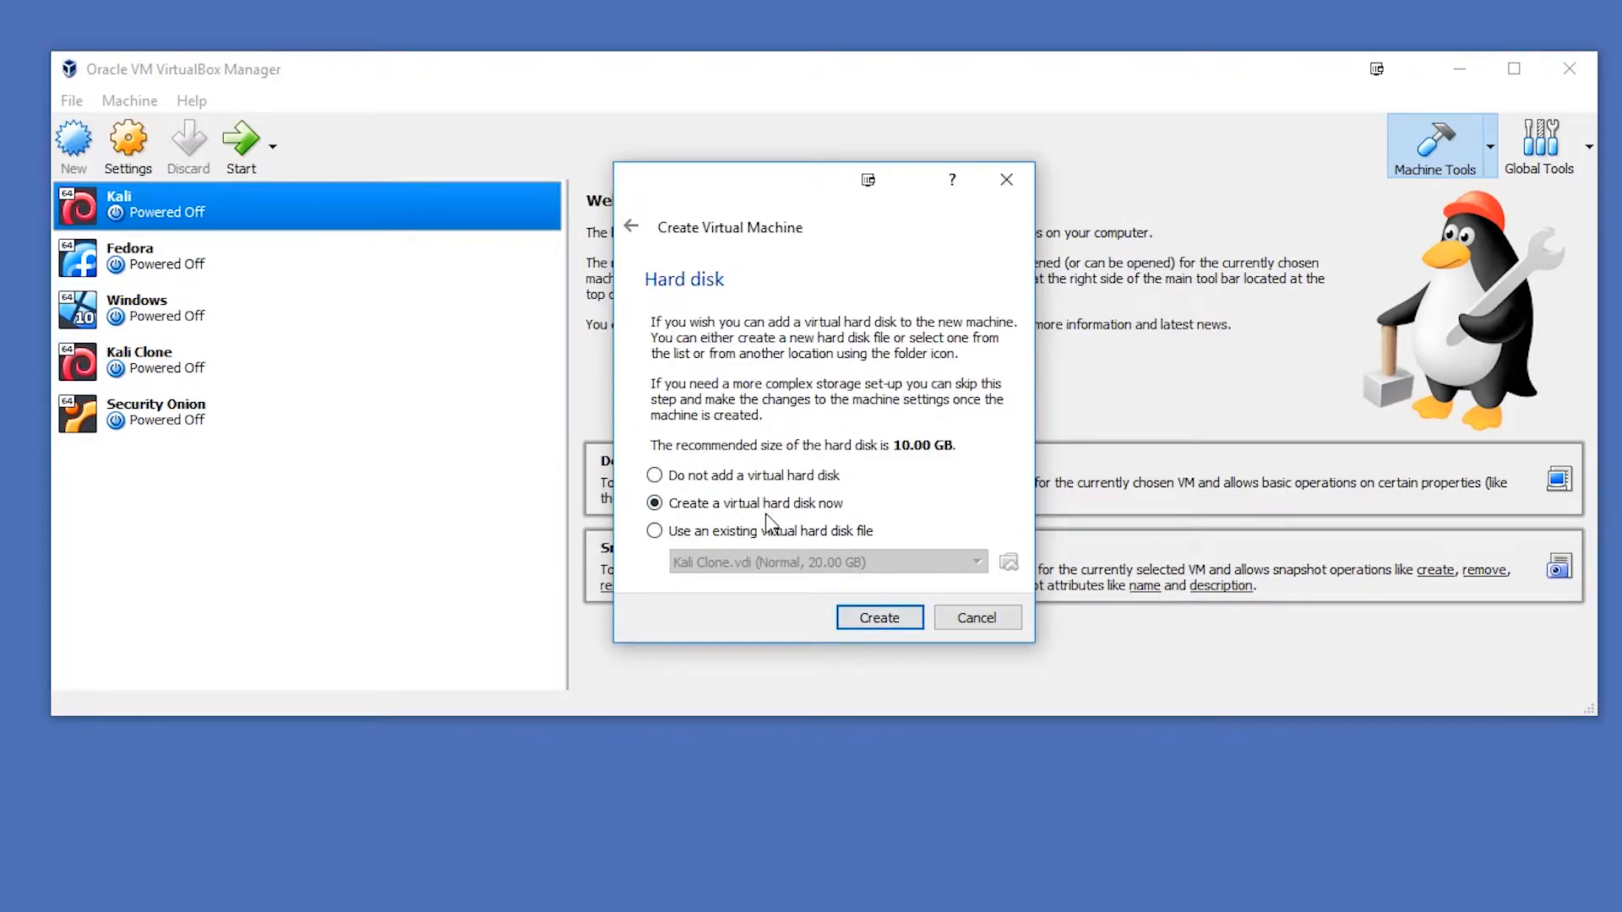
- Choose to create a virtual hard disk now as a dynamically allocated VDI file
left_click(872, 623)
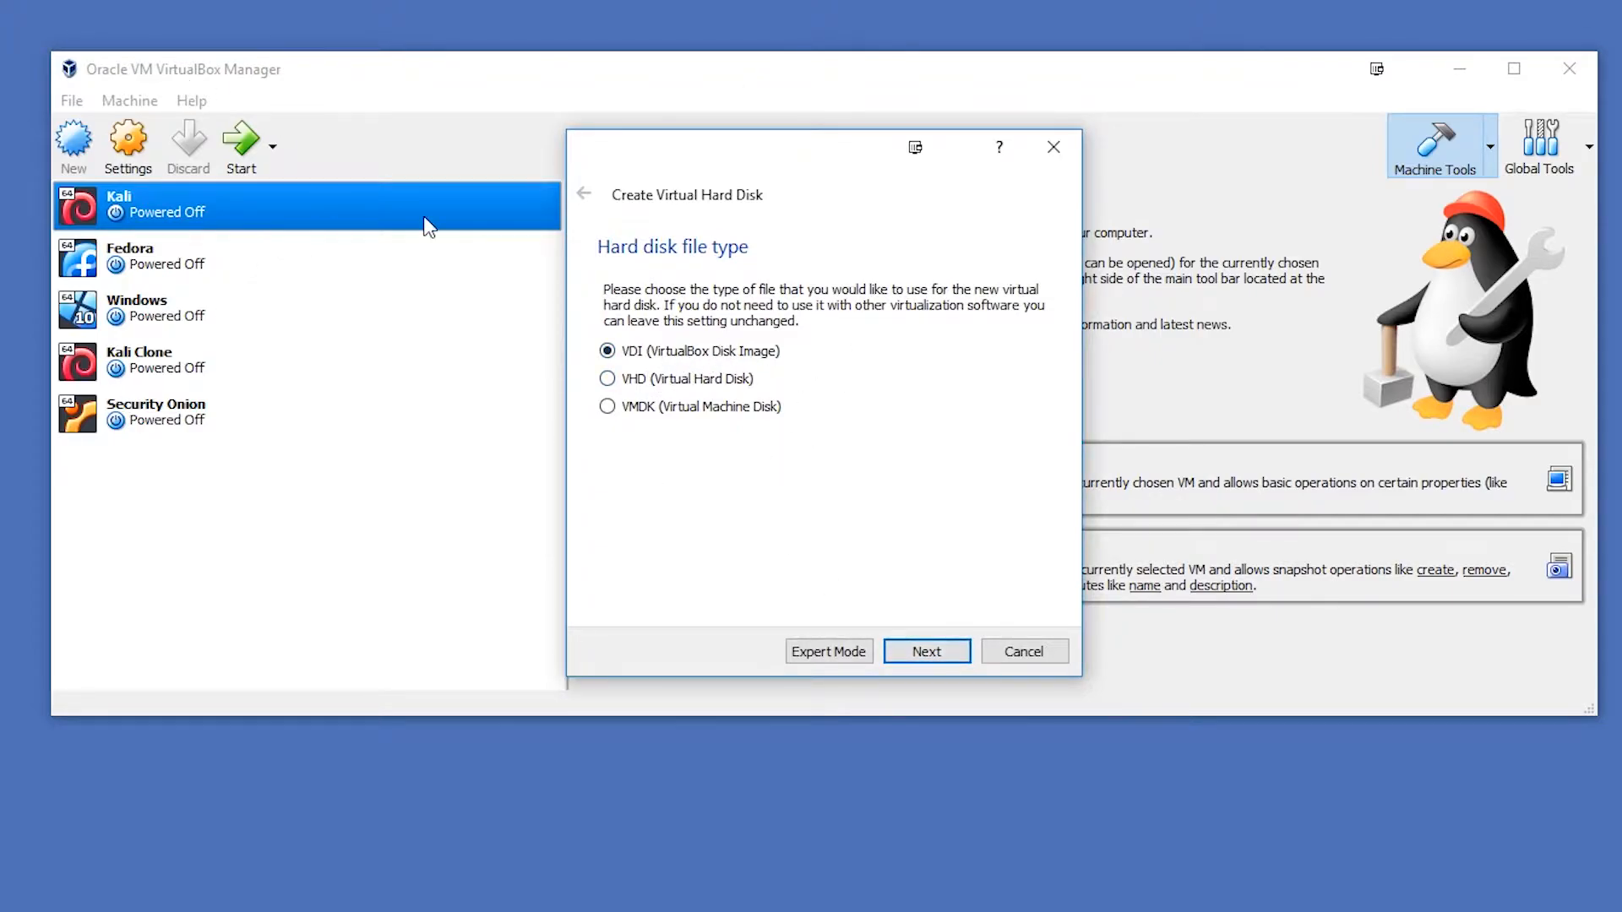
left_click(930, 653)
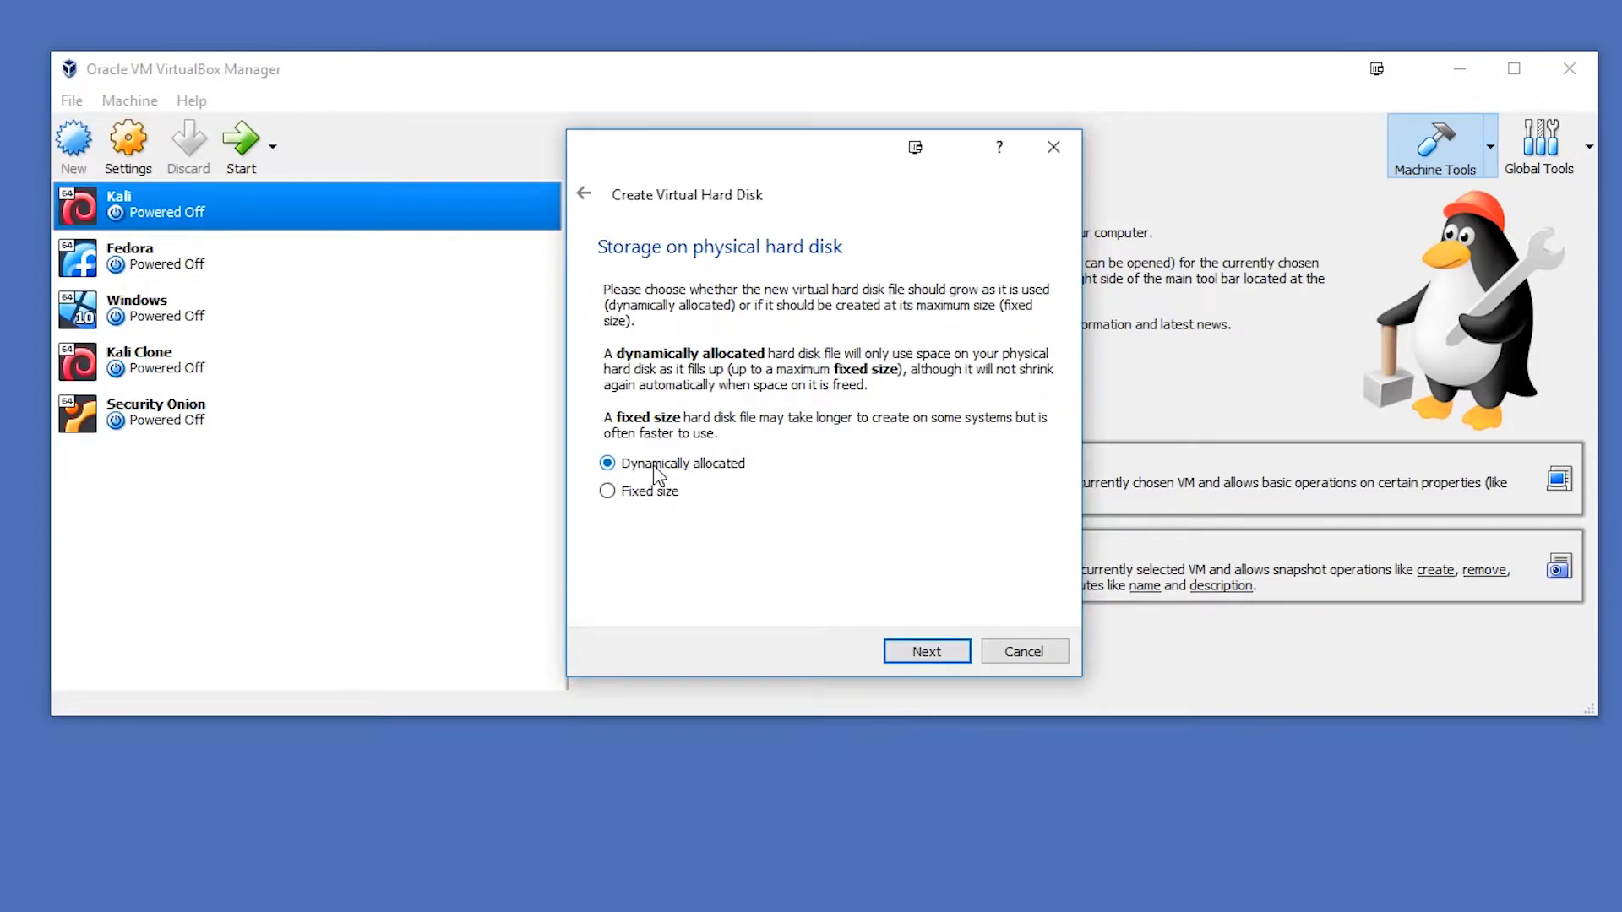
left_click(941, 664)
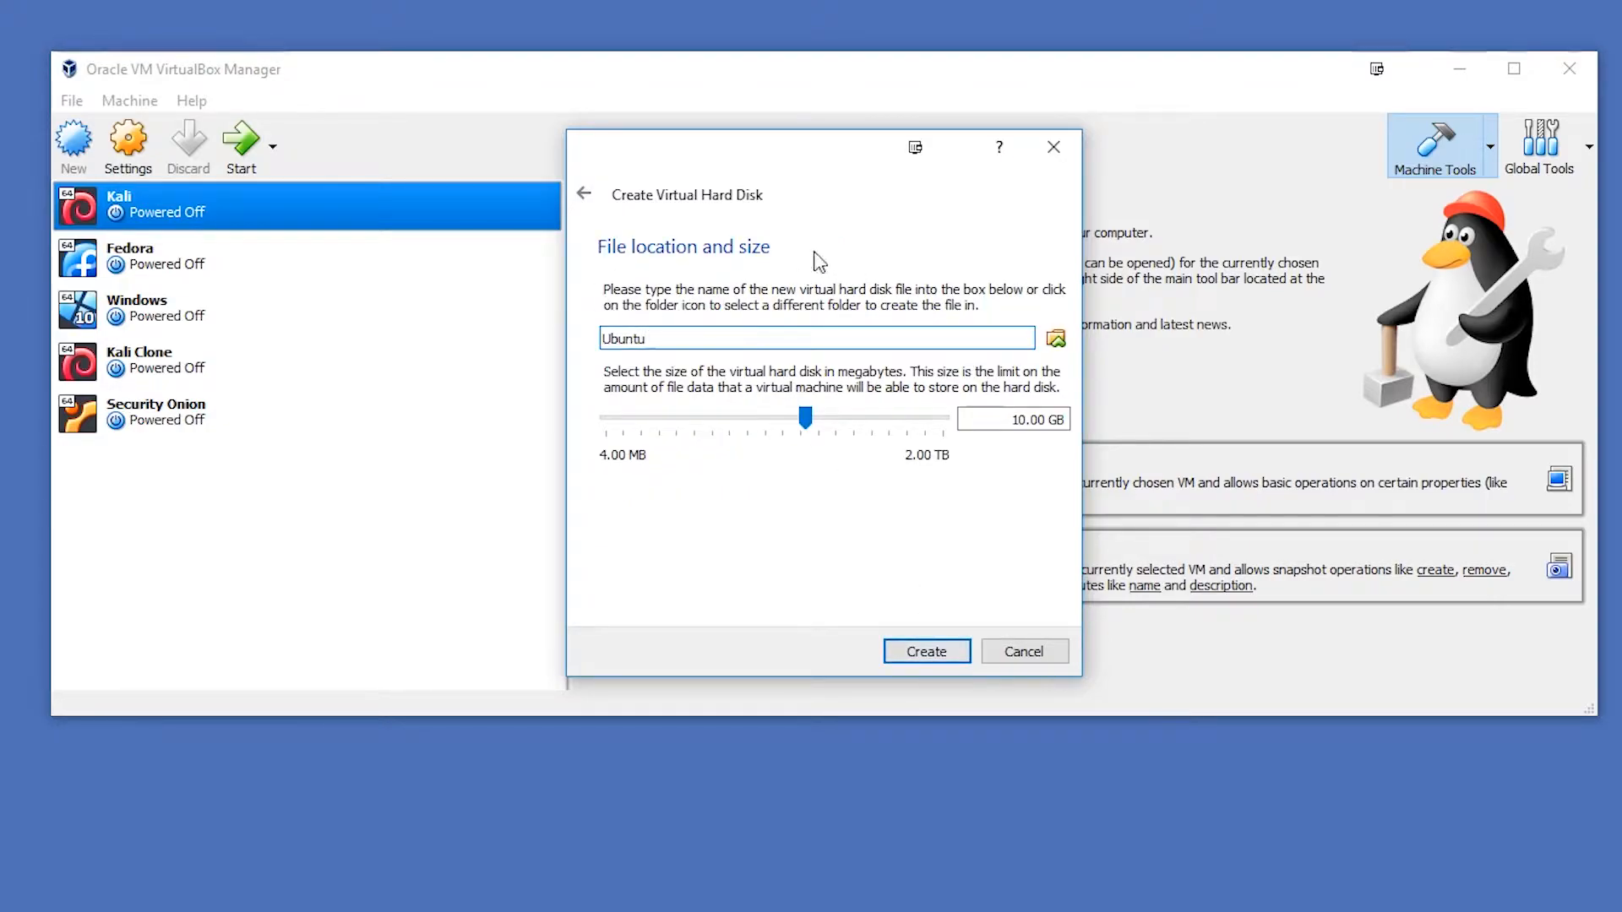
- Set the virtual hard disk's location to D:\VirtualBox VMs\Ubuntu\Ubuntu.vdi on the Mass Storage HDD
left_click(1055, 338)
scroll(621, 503, "down", 3)
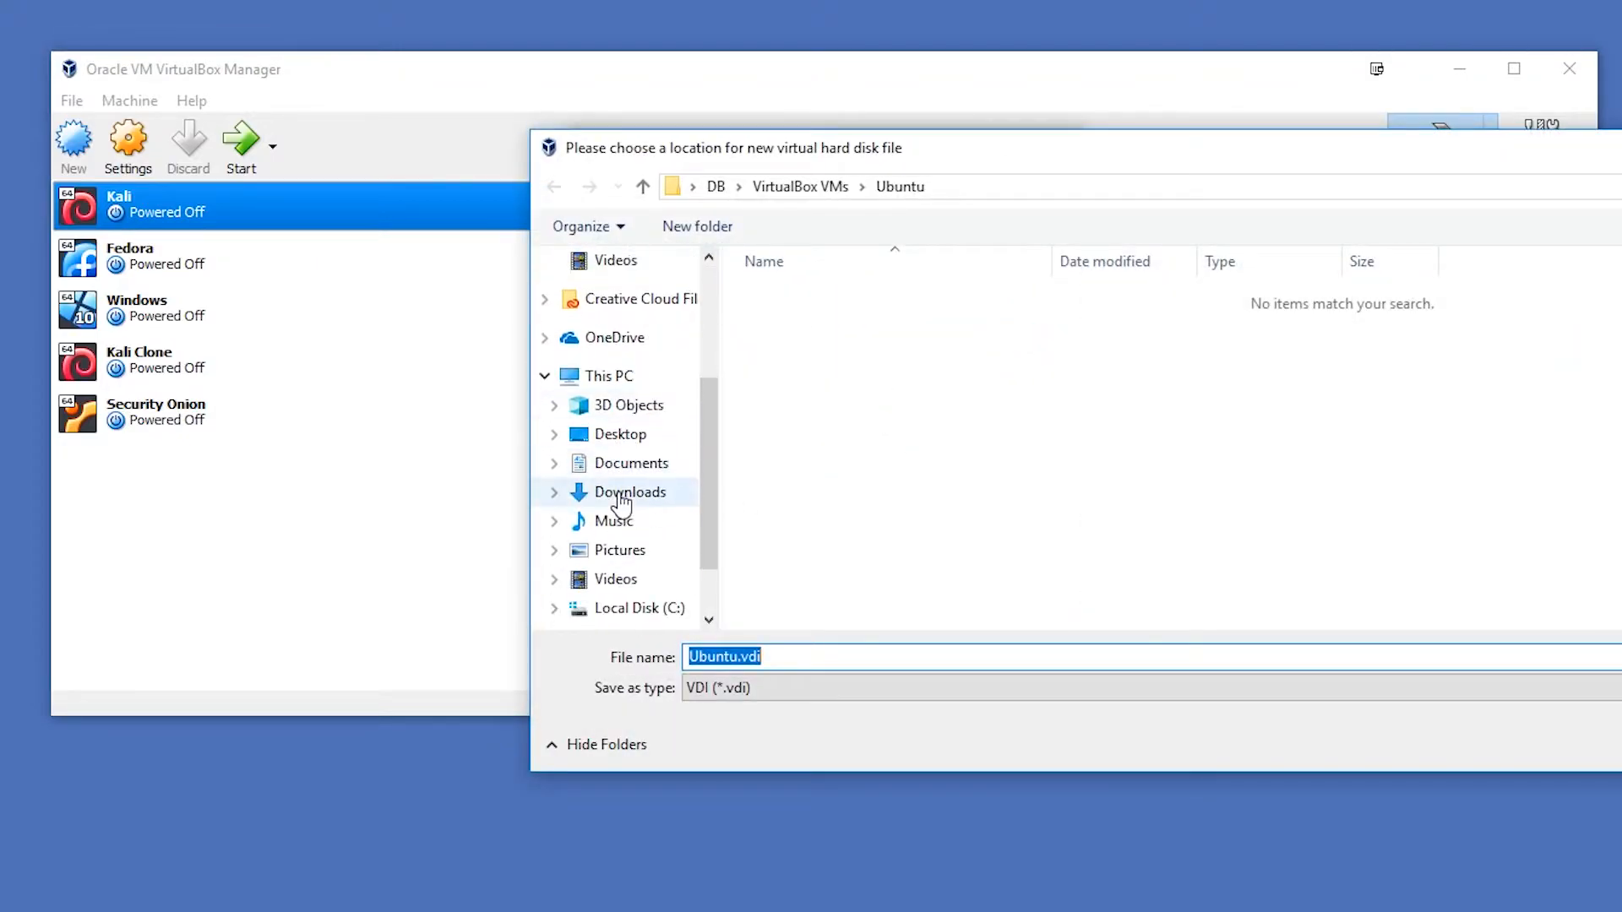
scroll(634, 535, "down", 2)
left_click(635, 539)
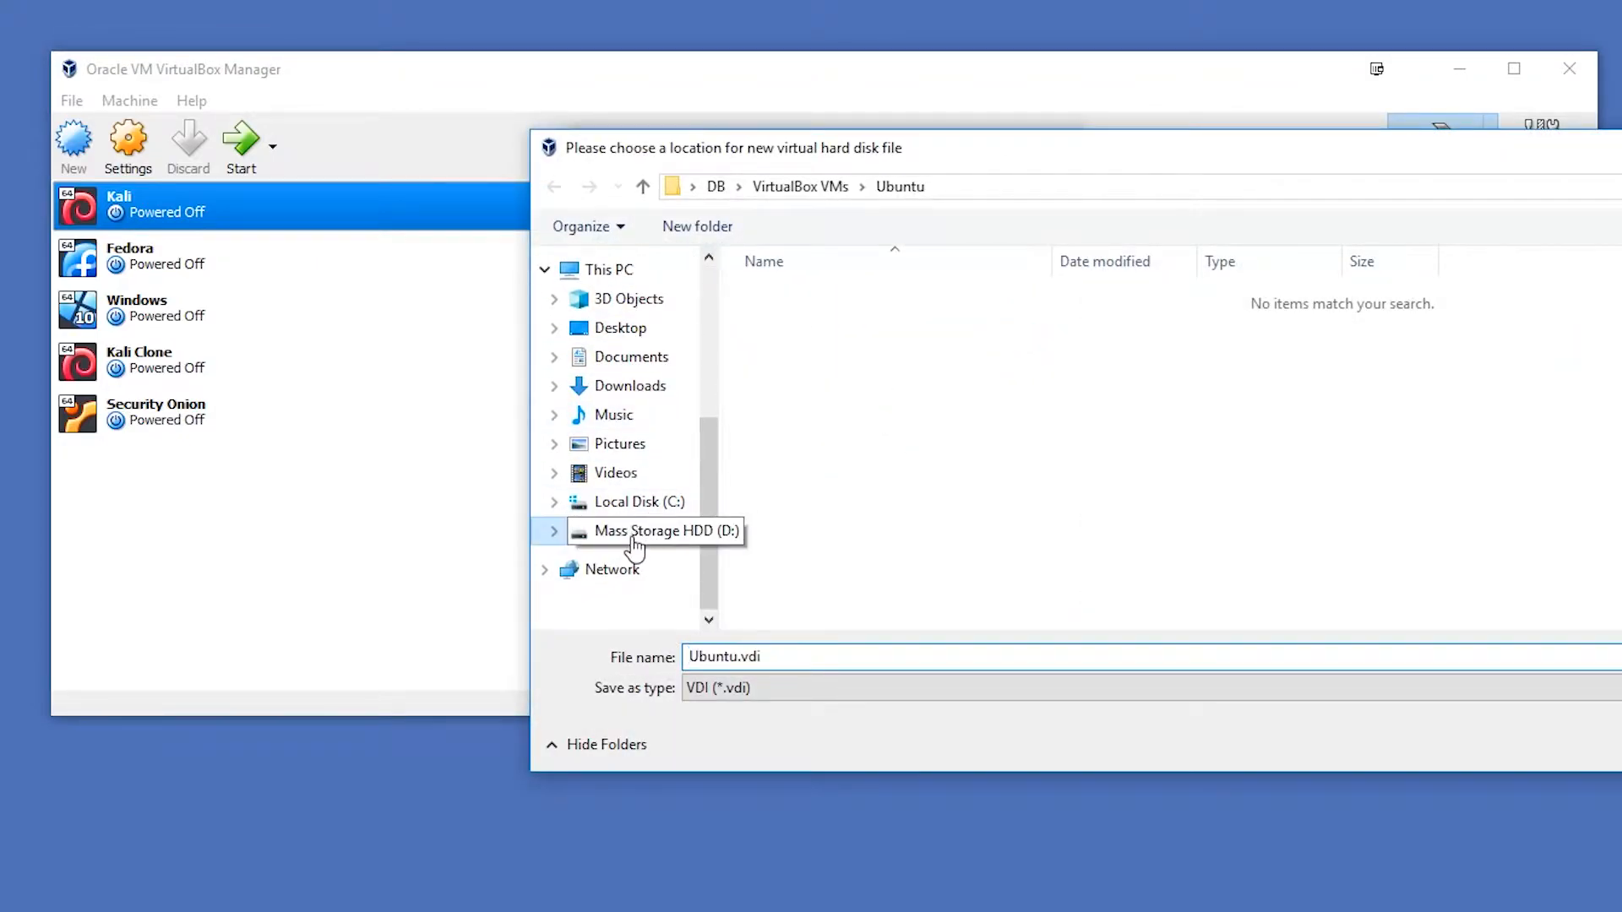
scroll(889, 533, "down", 3)
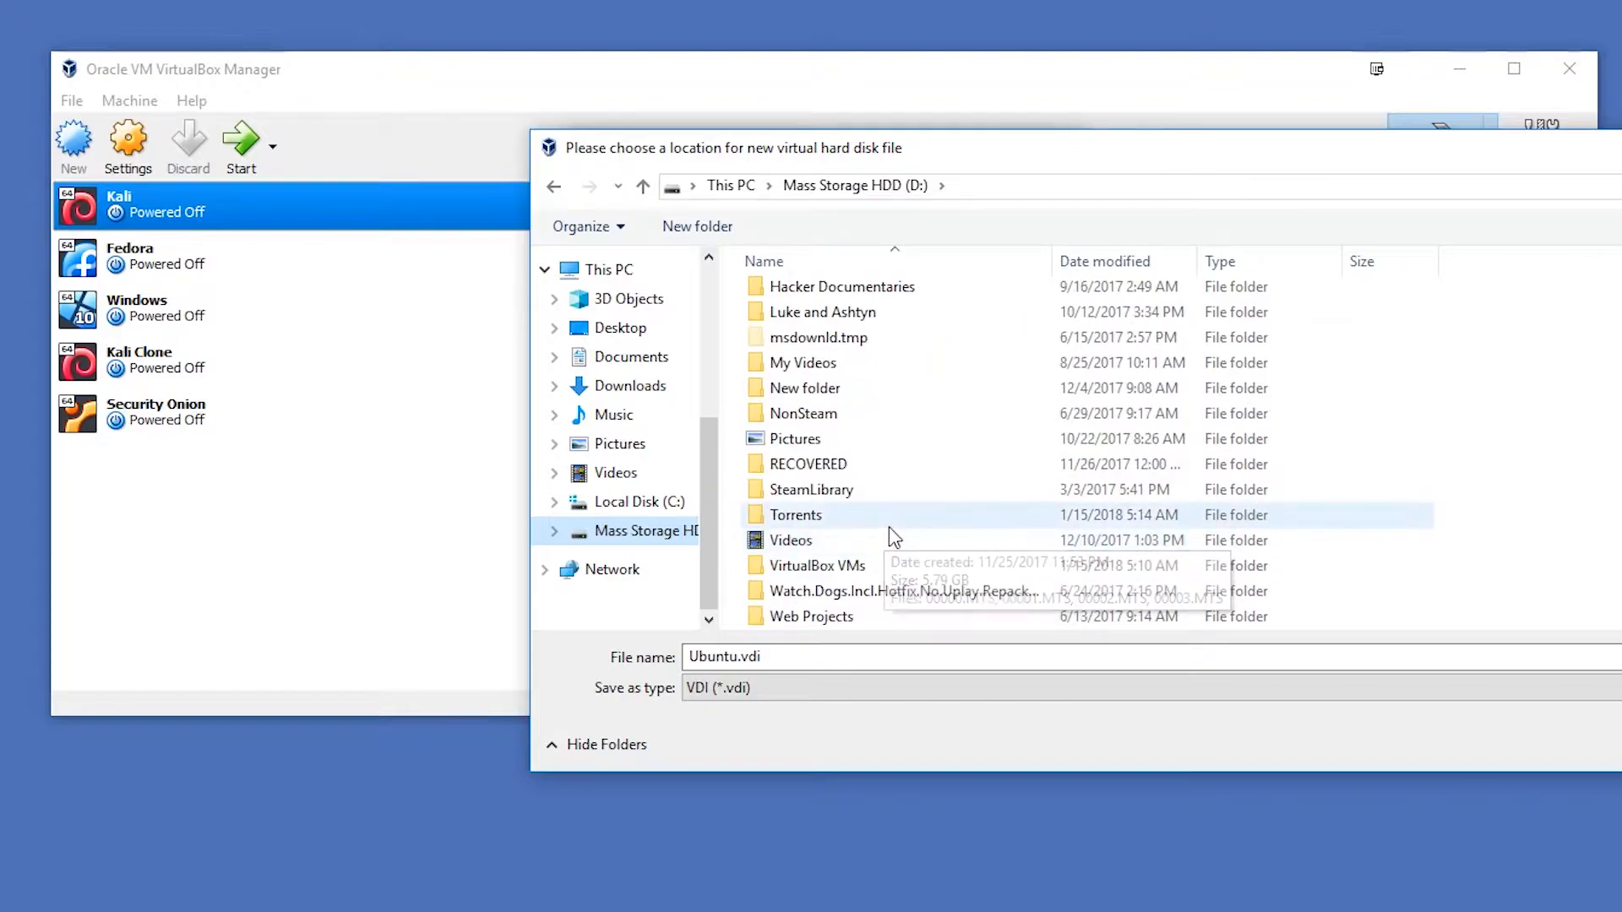
double_click(862, 565)
double_click(818, 474)
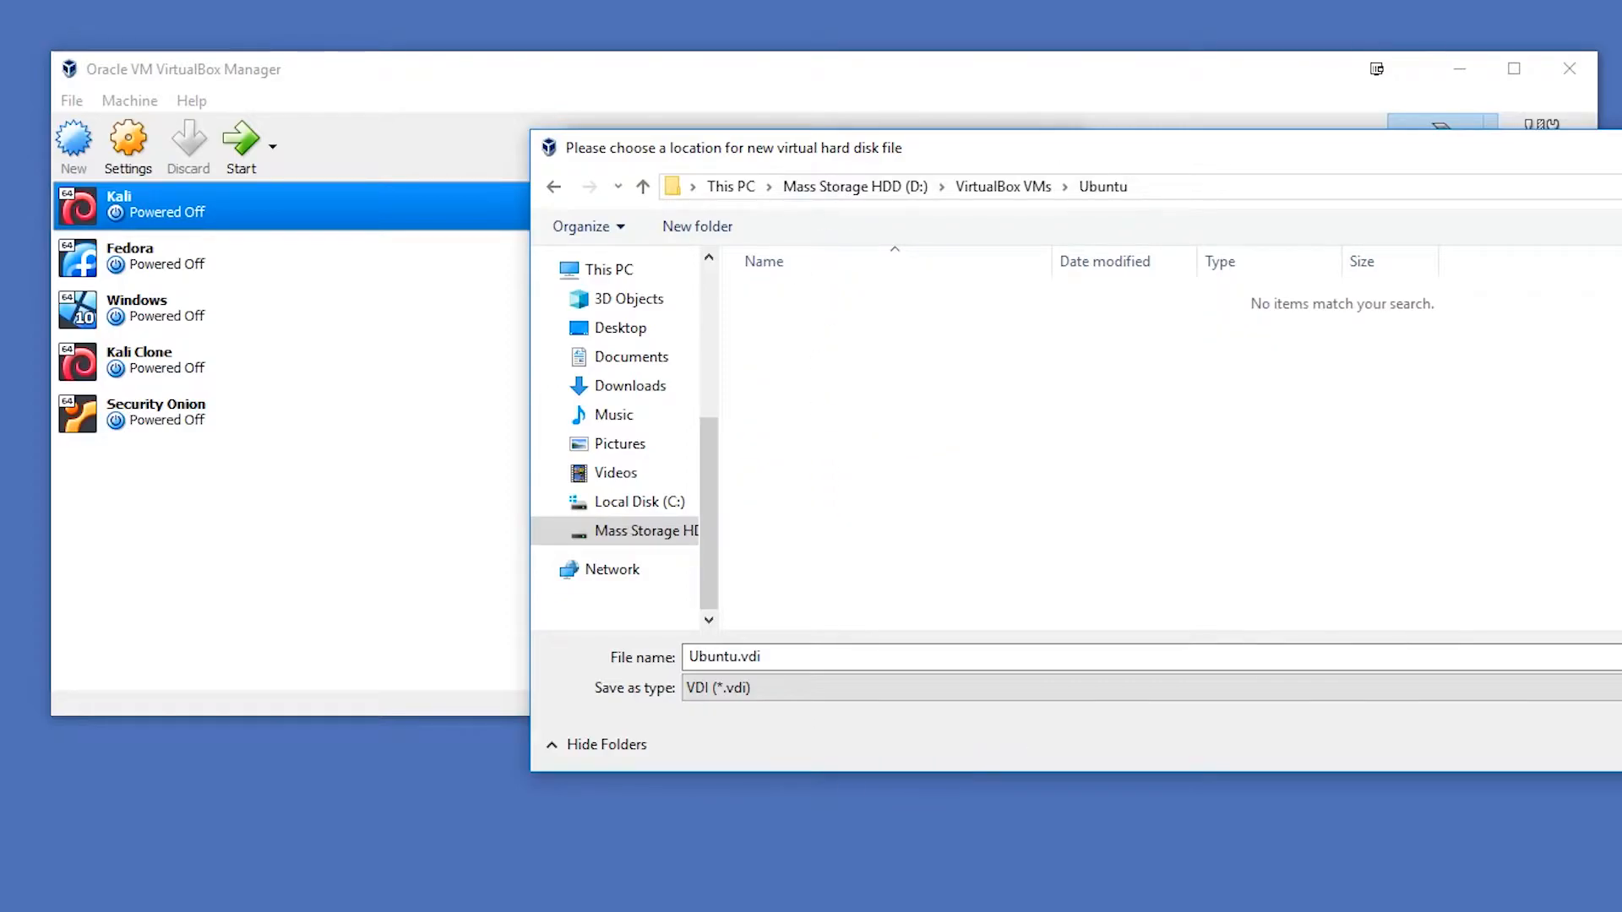
key("Return")
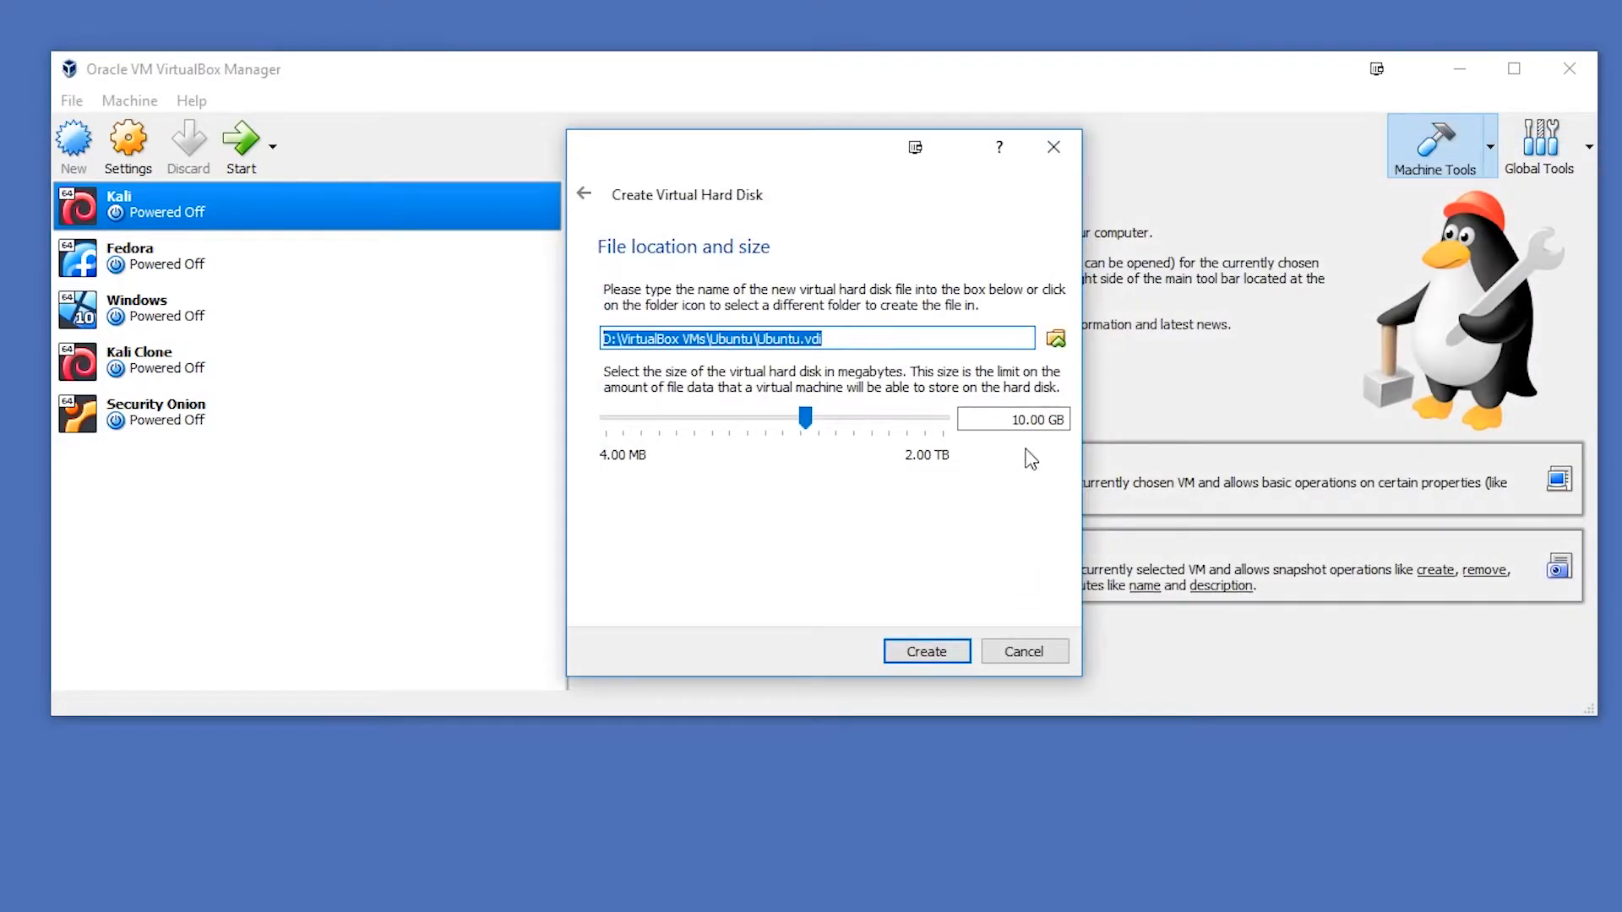
- Set the virtual hard disk's size to 50 GB and create the virtual machine
double_click(1025, 419)
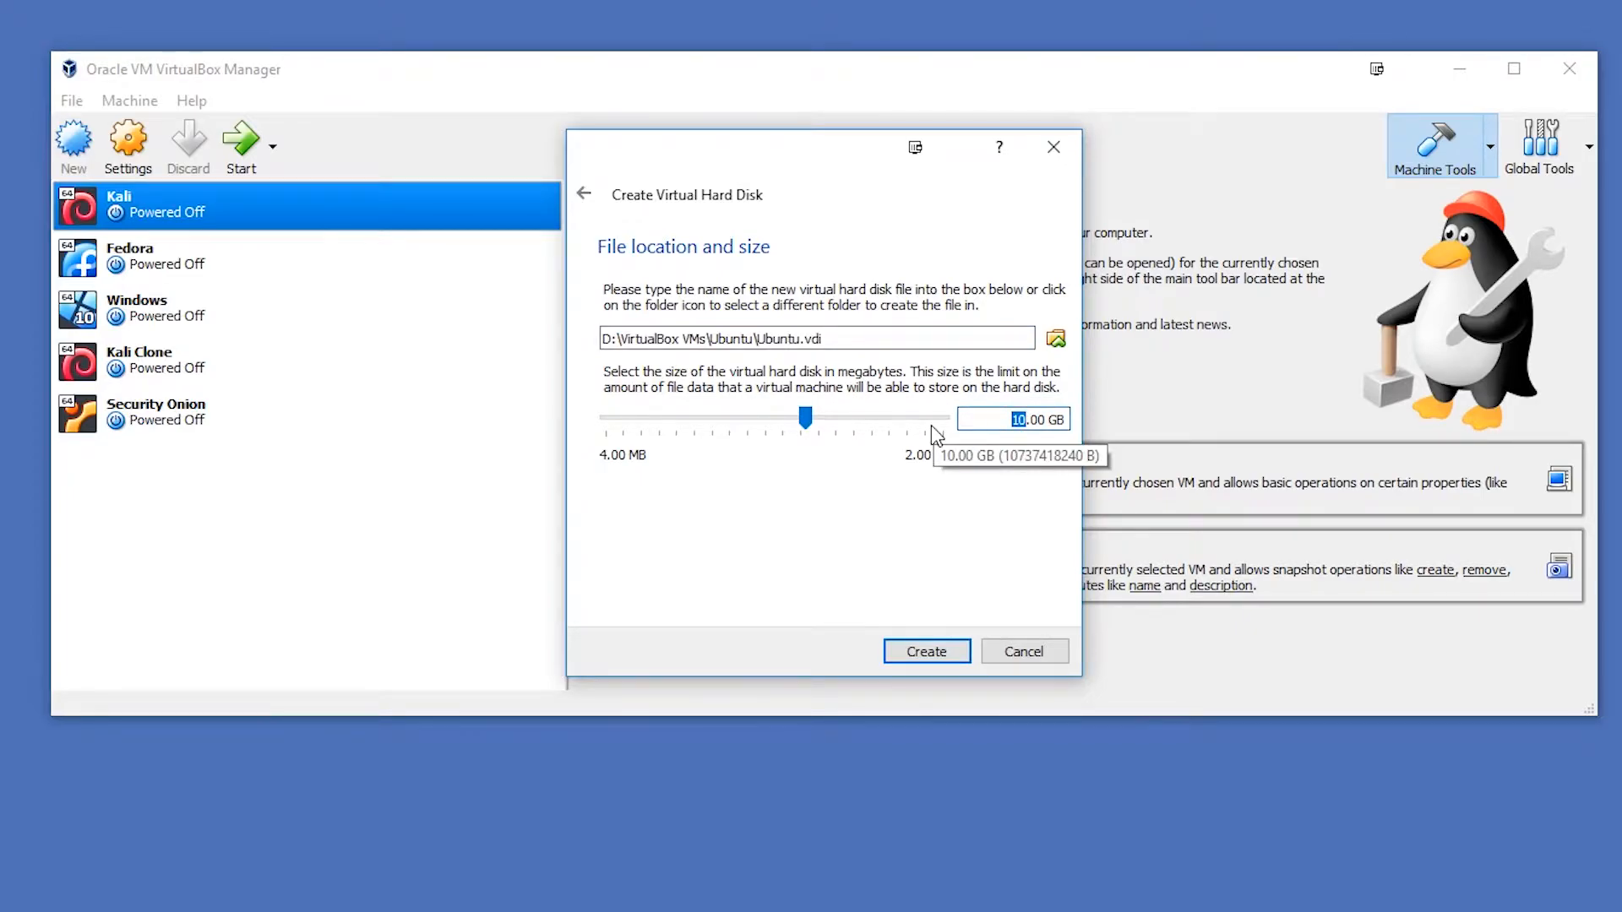
type("25")
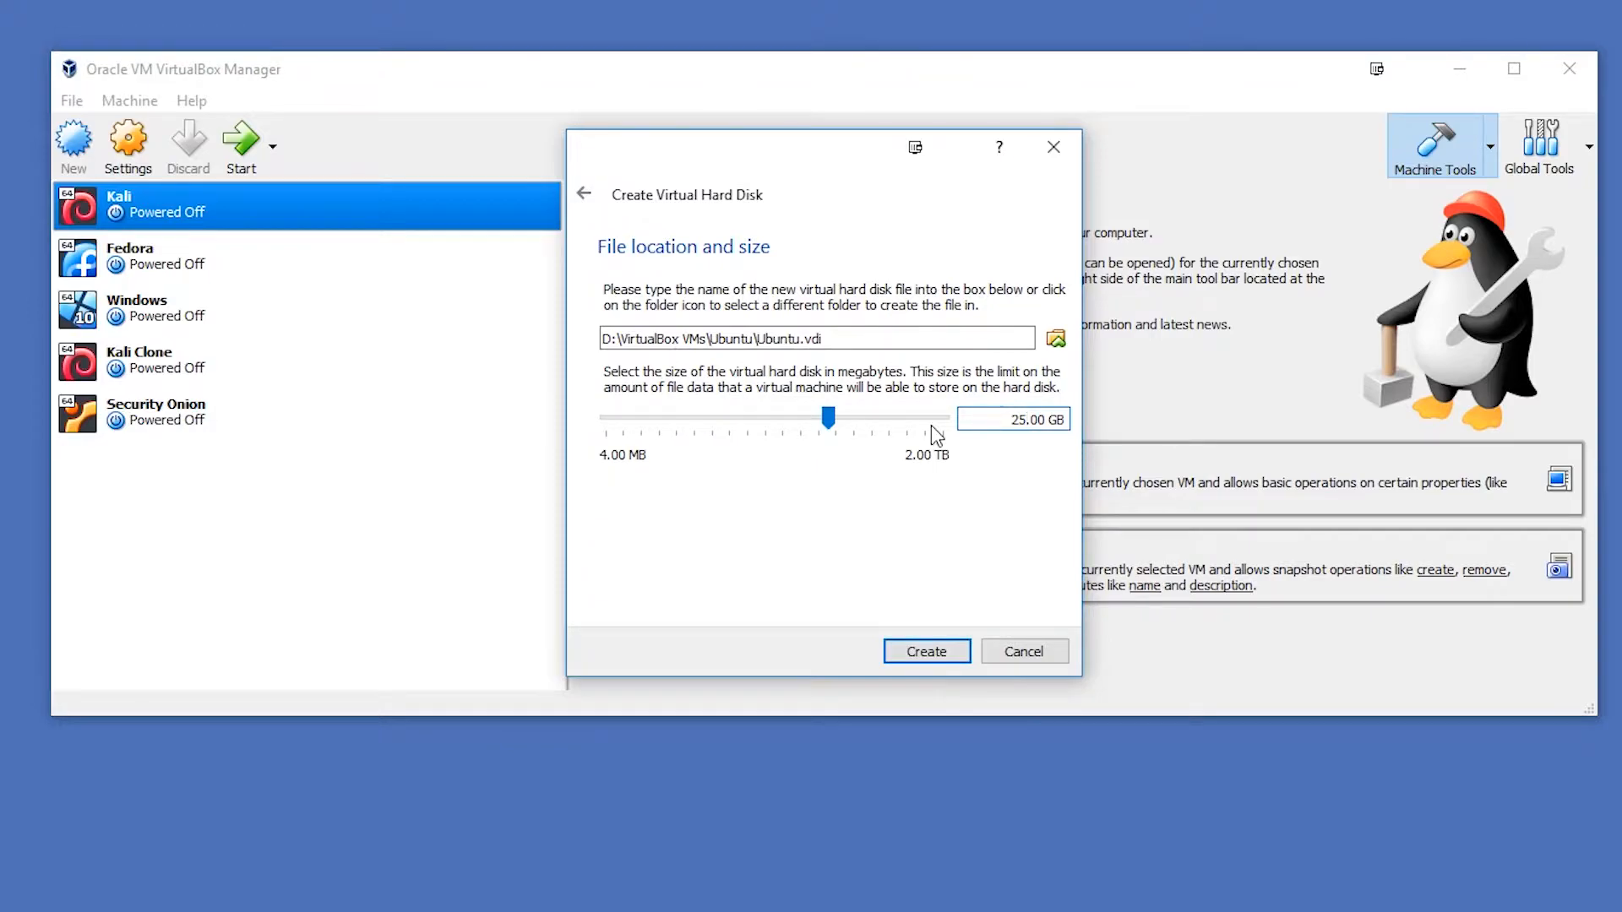
key("shift+Home")
type("50")
left_click(927, 651)
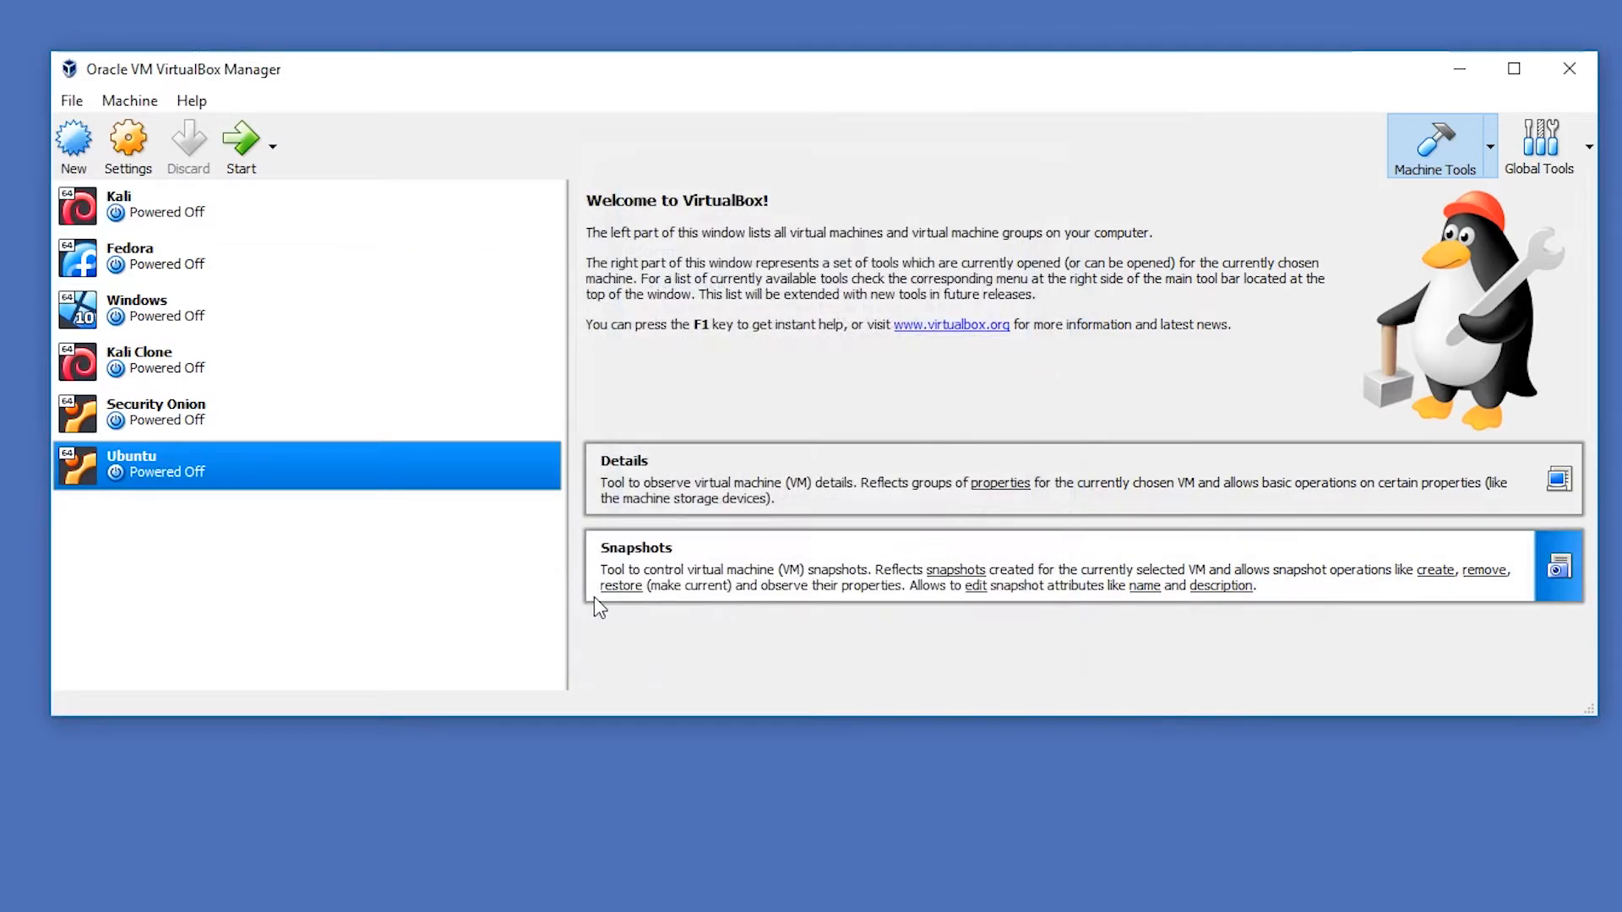
- Open the Ubuntu virtual machine's settings and set its processor count to 2
right_click(228, 479)
left_click(266, 479)
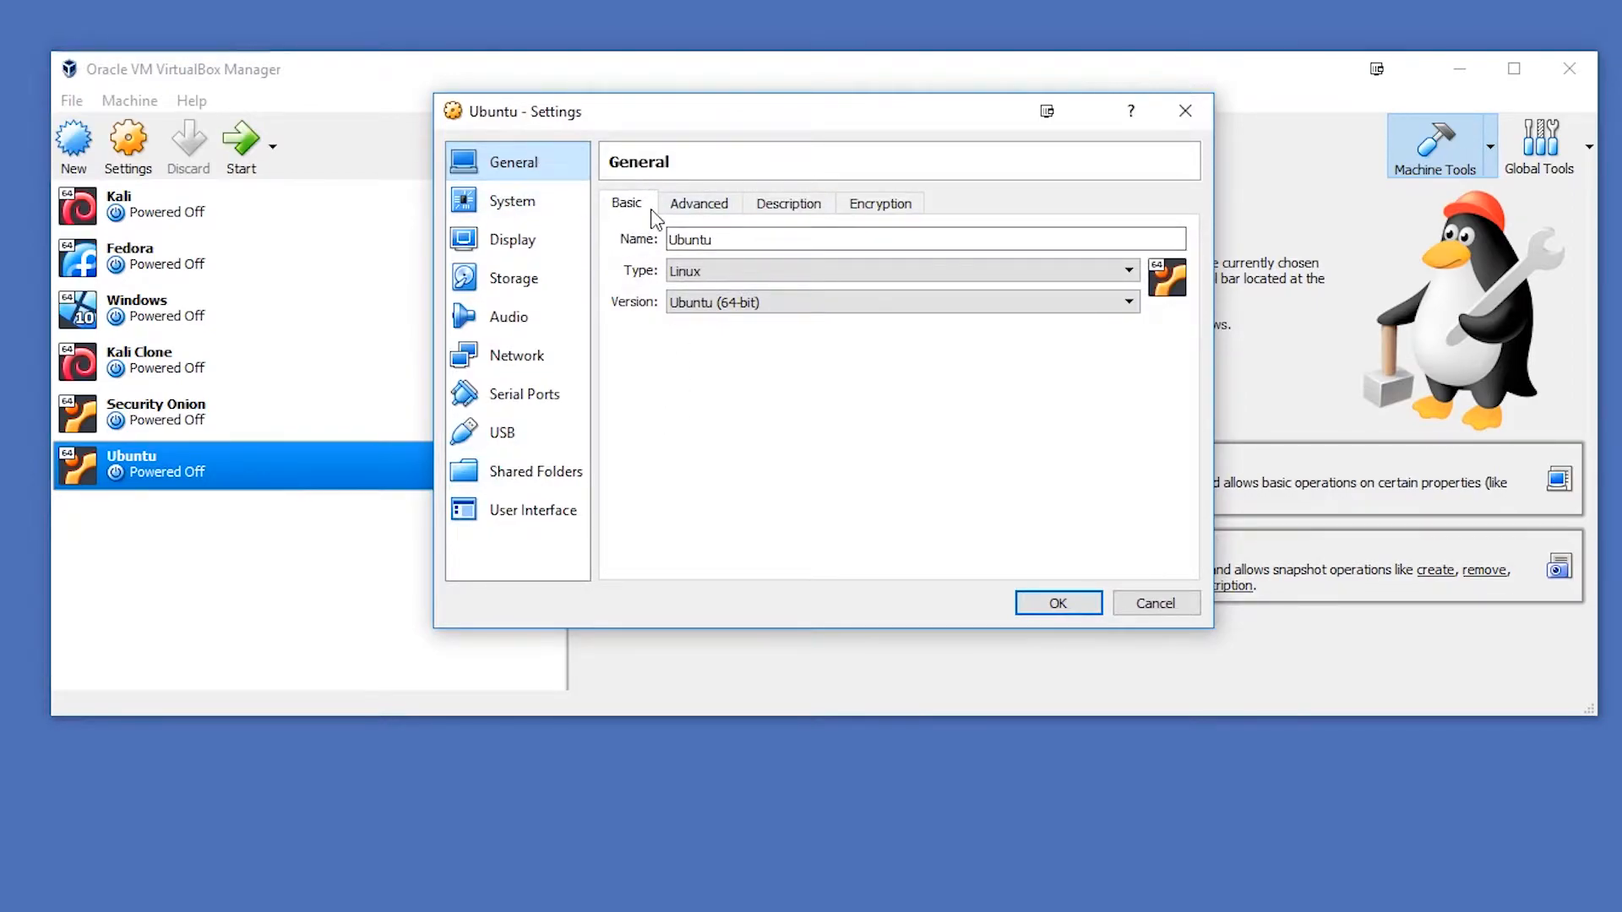
left_click(680, 207)
left_click(879, 206)
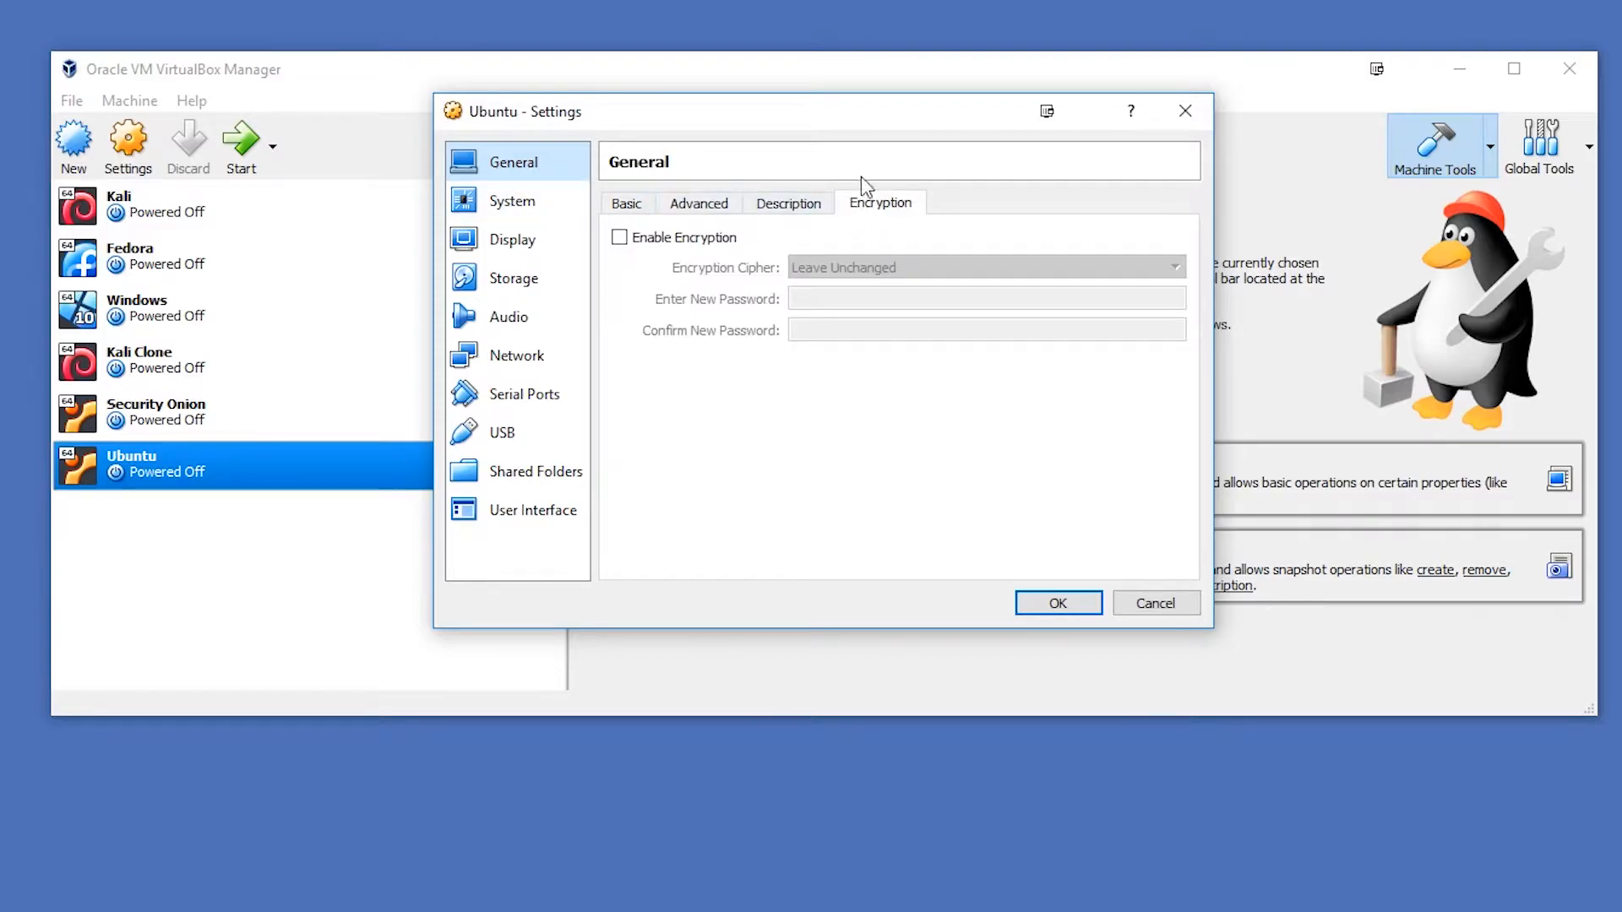
left_click(534, 217)
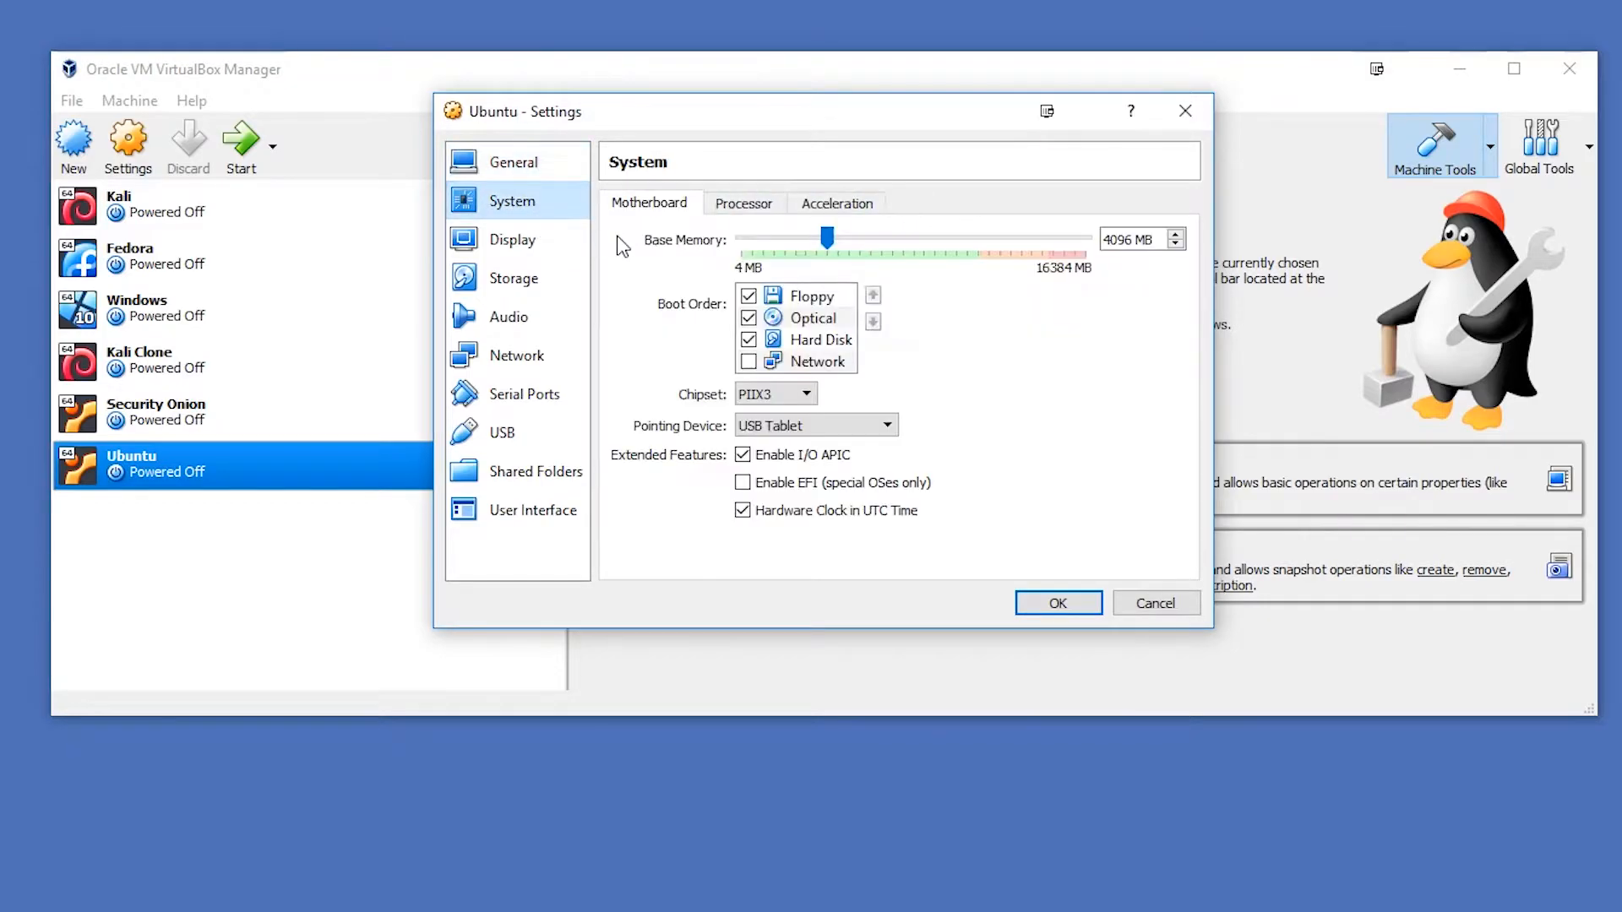
left_click(765, 211)
left_click(768, 240)
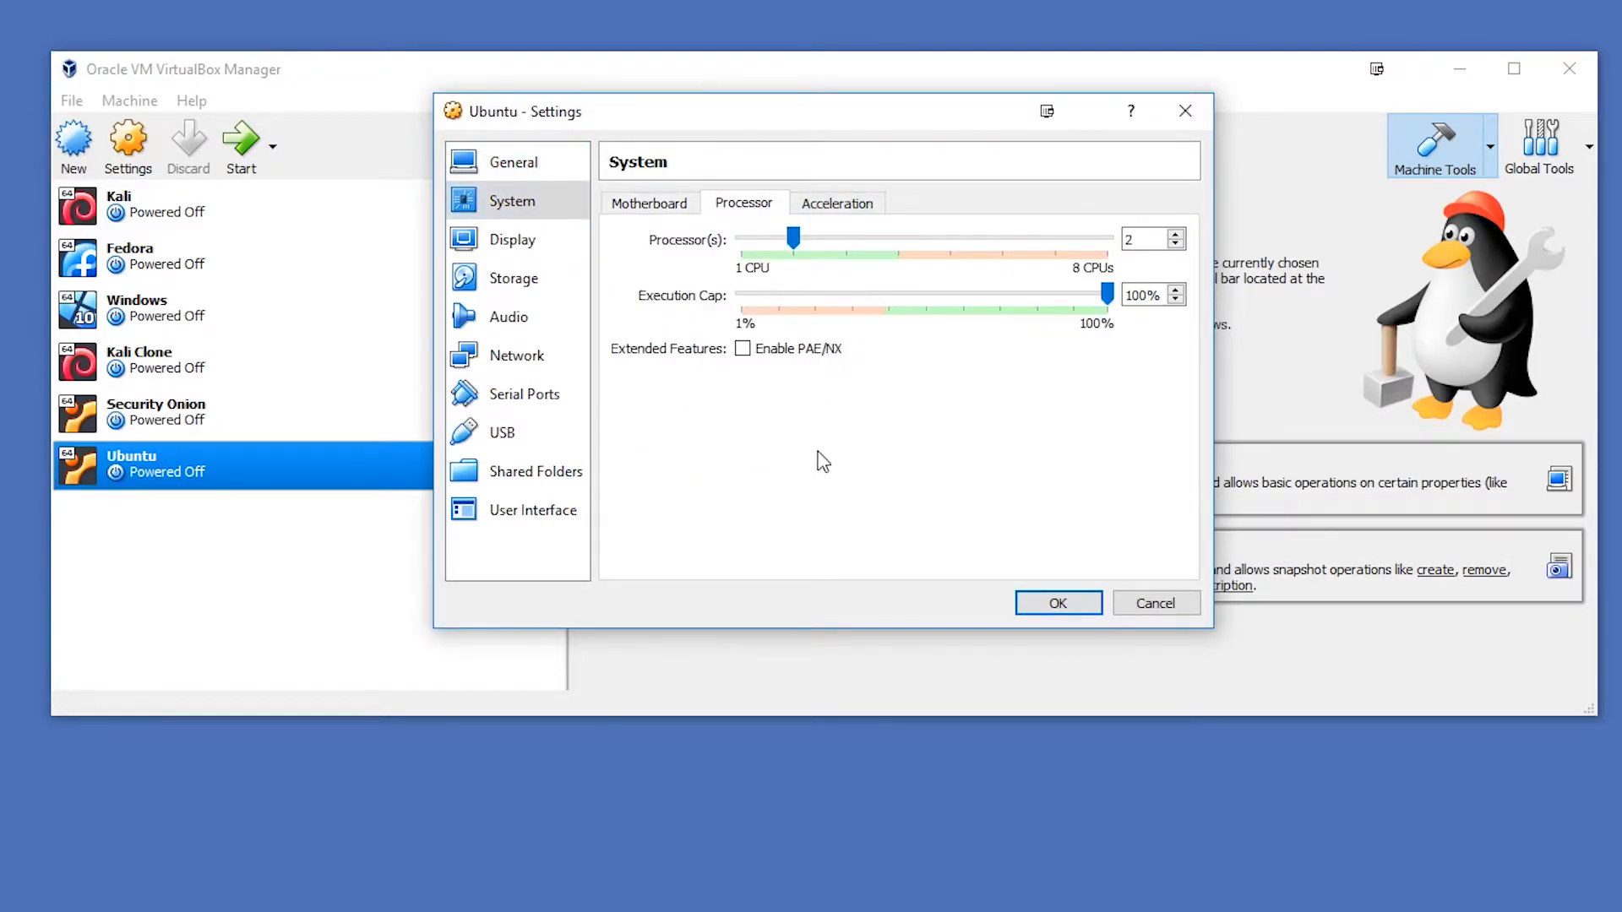
- Check the acceleration options and set the virtual machine's video memory to 128 MB
left_click(853, 205)
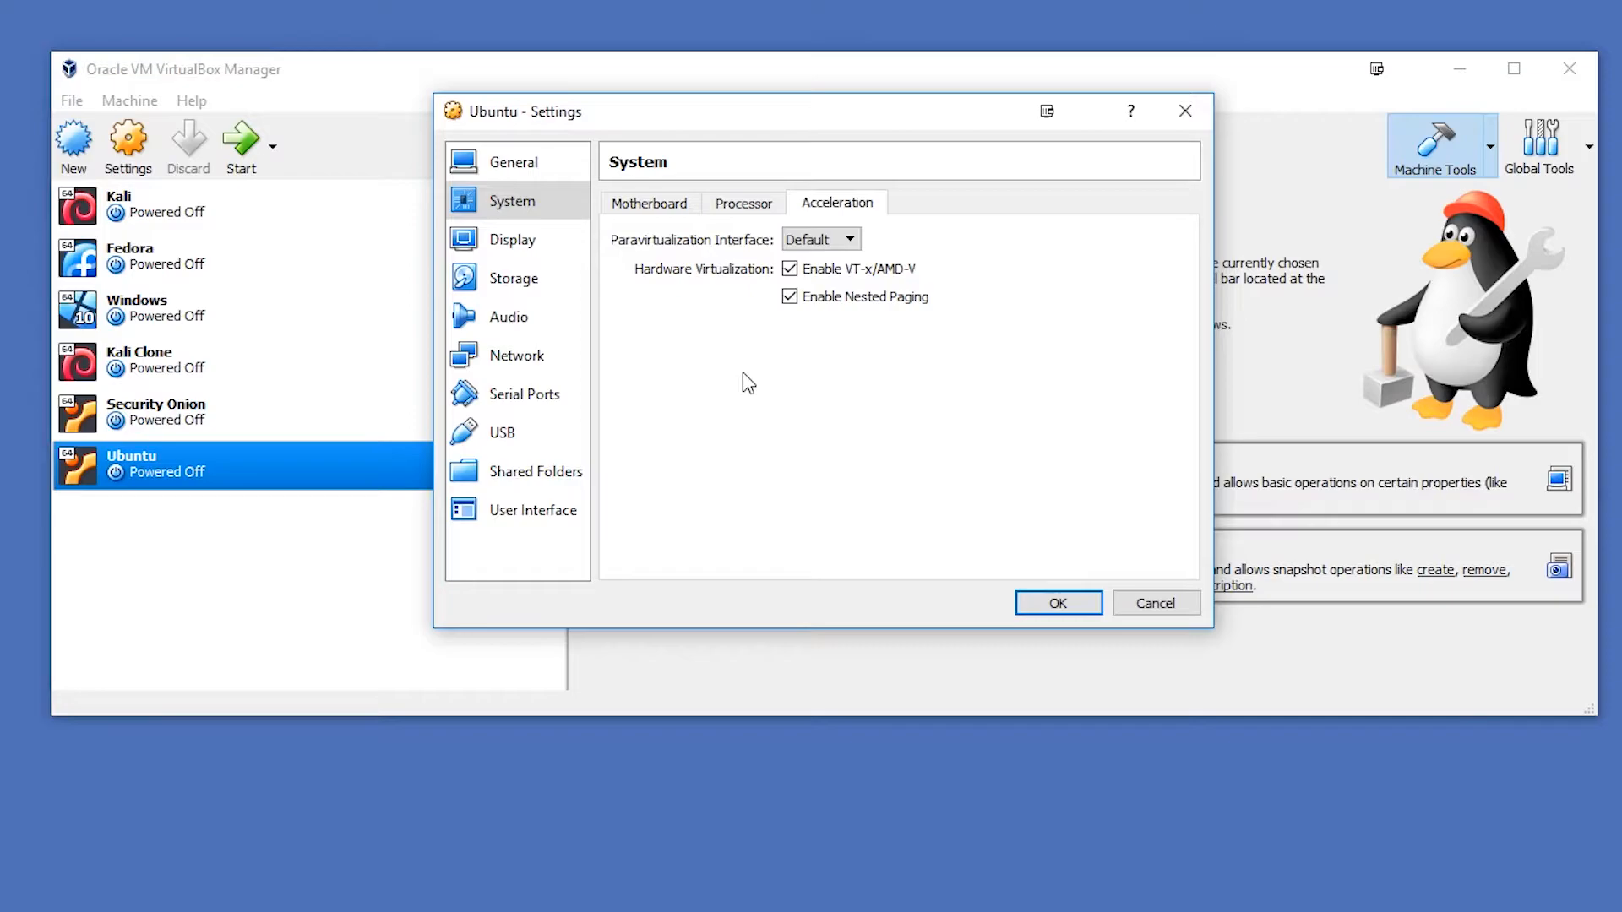
left_click(534, 250)
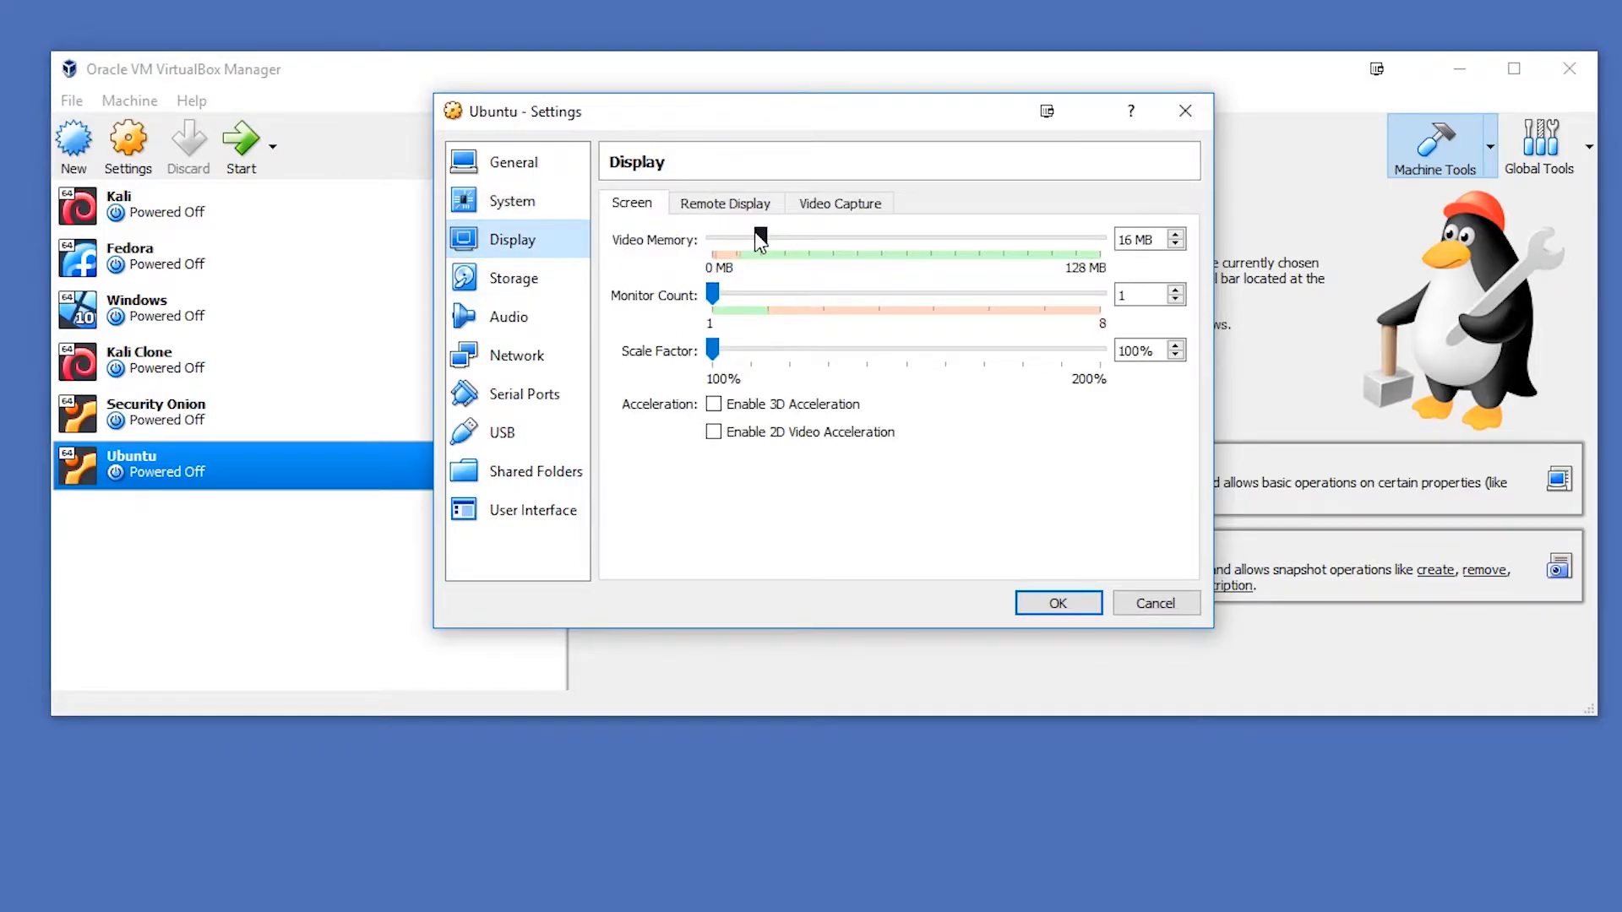
left_click_drag(760, 239, 1100, 239)
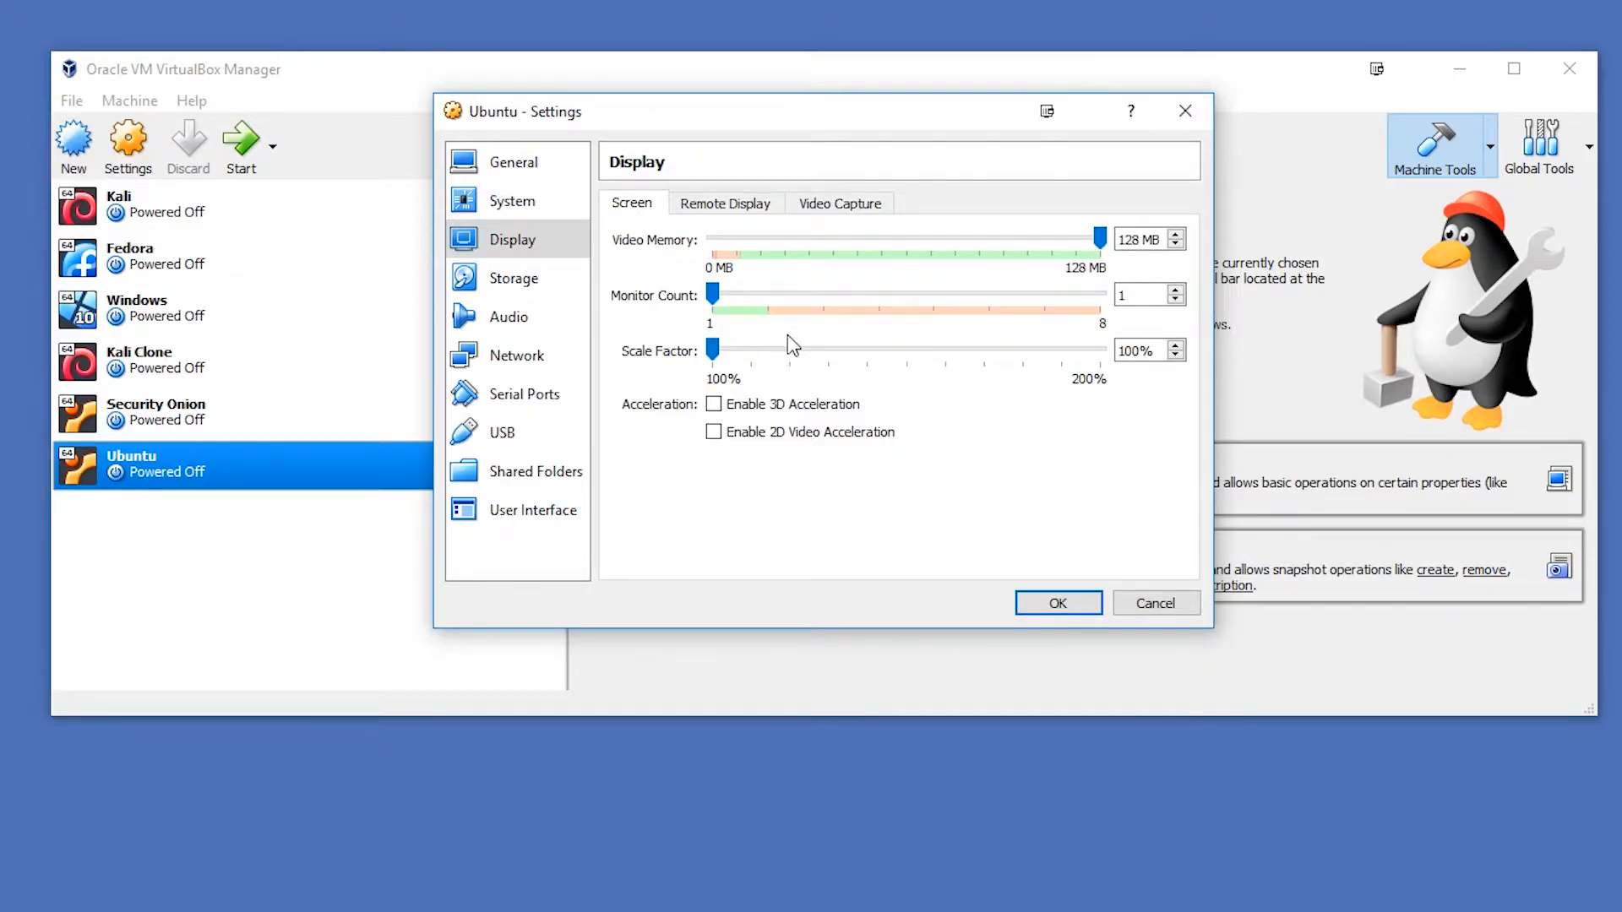
- Remove the empty optical drive from the IDE storage controller
left_click(545, 285)
right_click(693, 260)
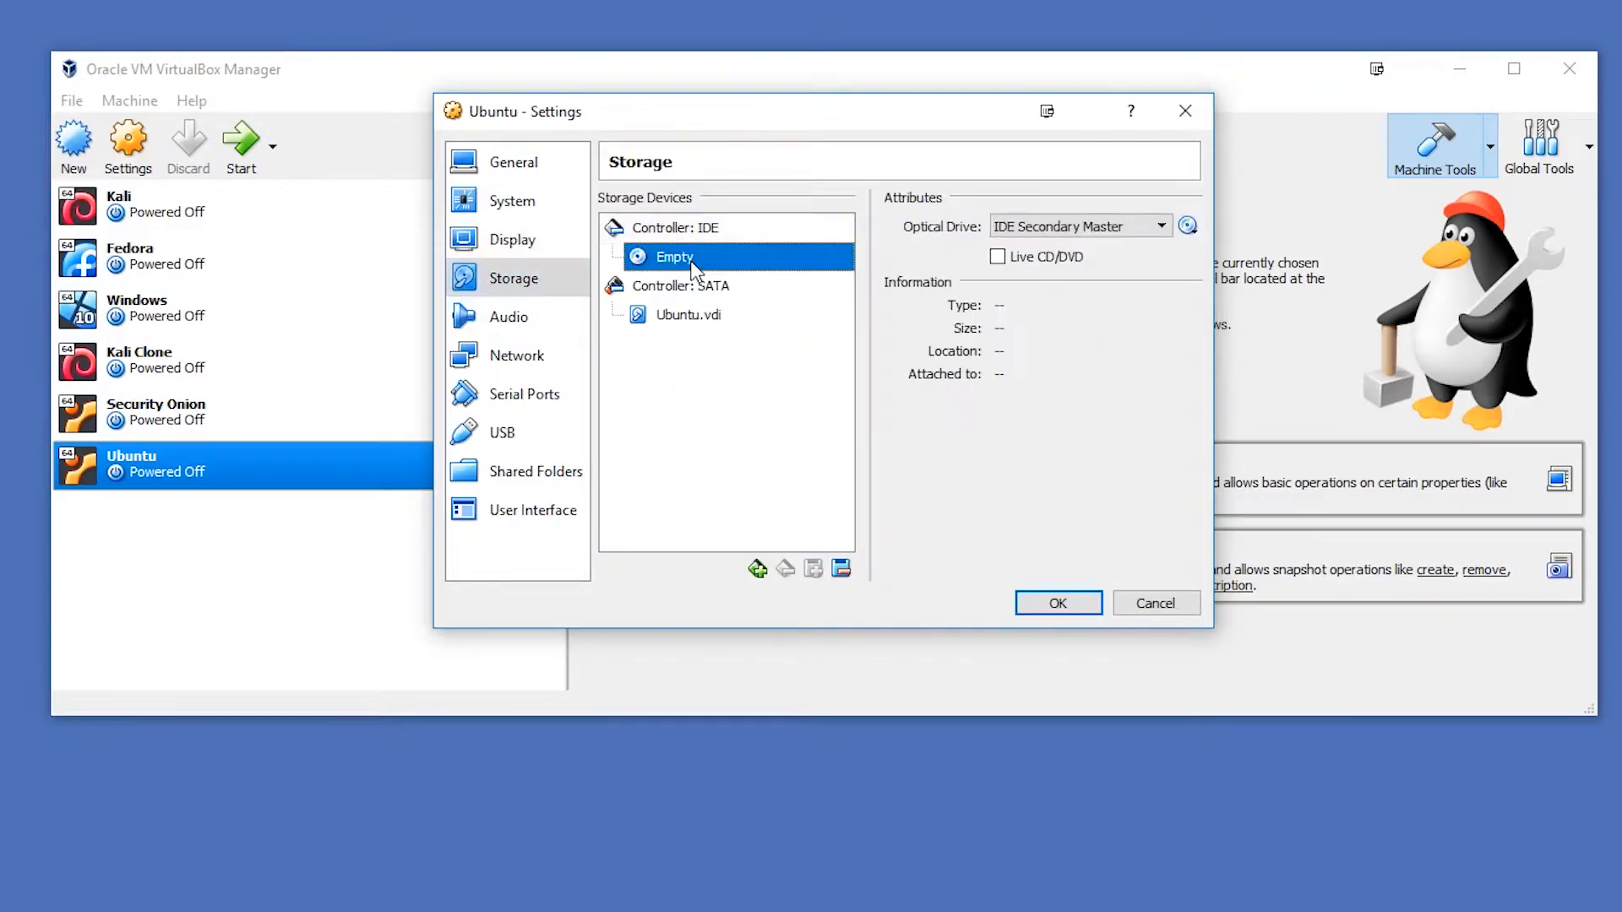
left_click(735, 277)
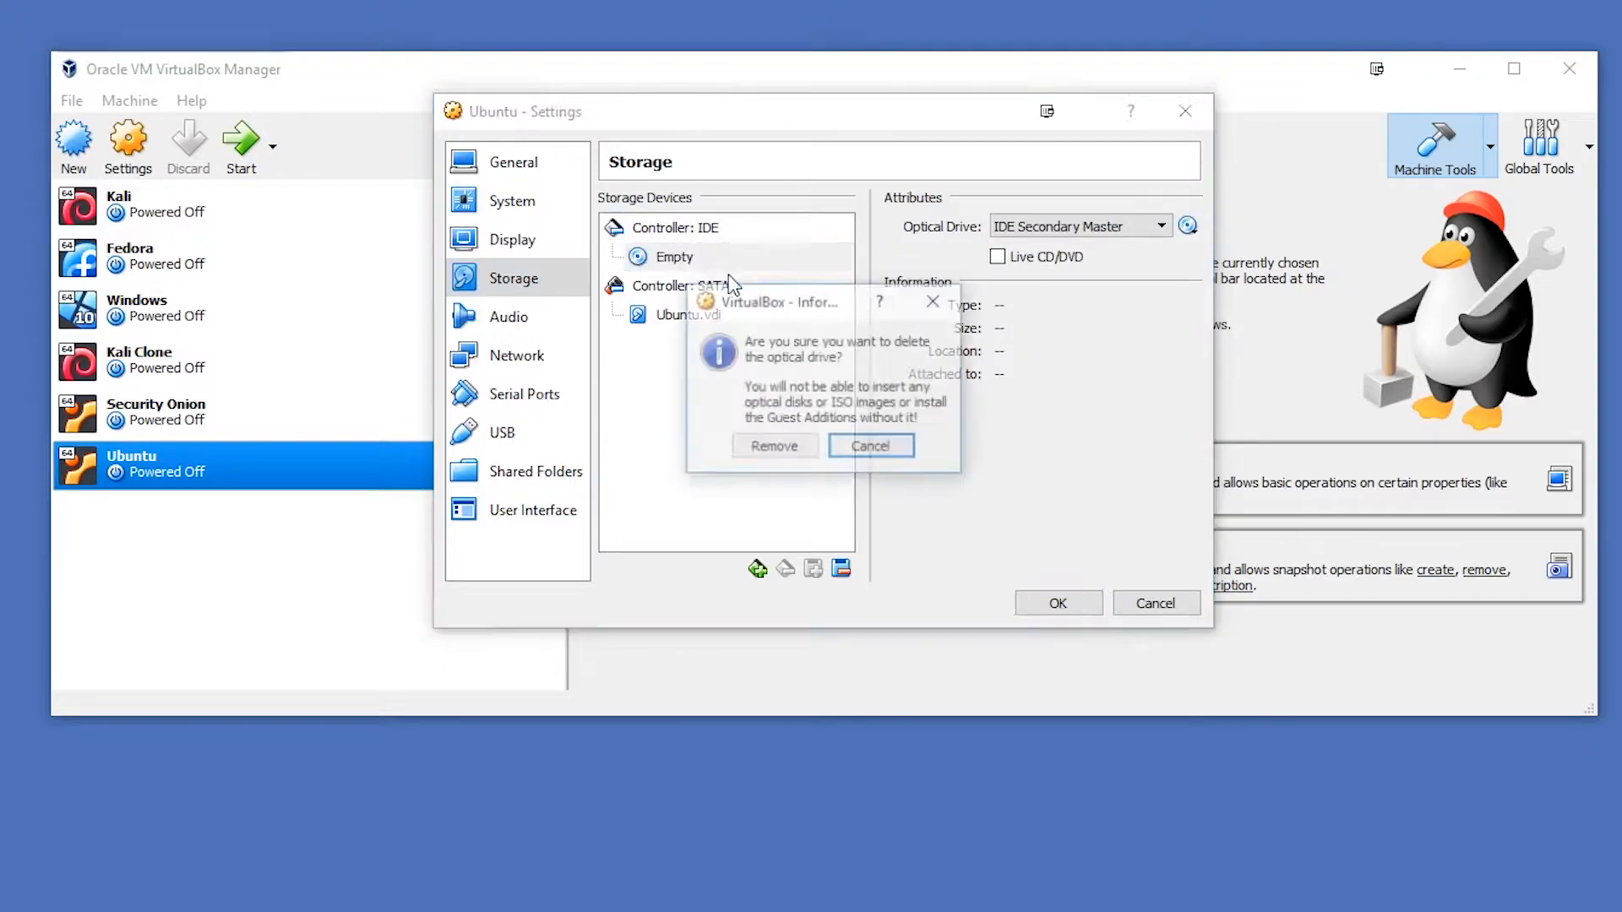
left_click(779, 453)
- Add an optical drive to the IDE controller using ubuntu-16.04.3-desktop-amd64.iso from the Torrents folder on Mass Storage HDD (D:)
left_click(815, 229)
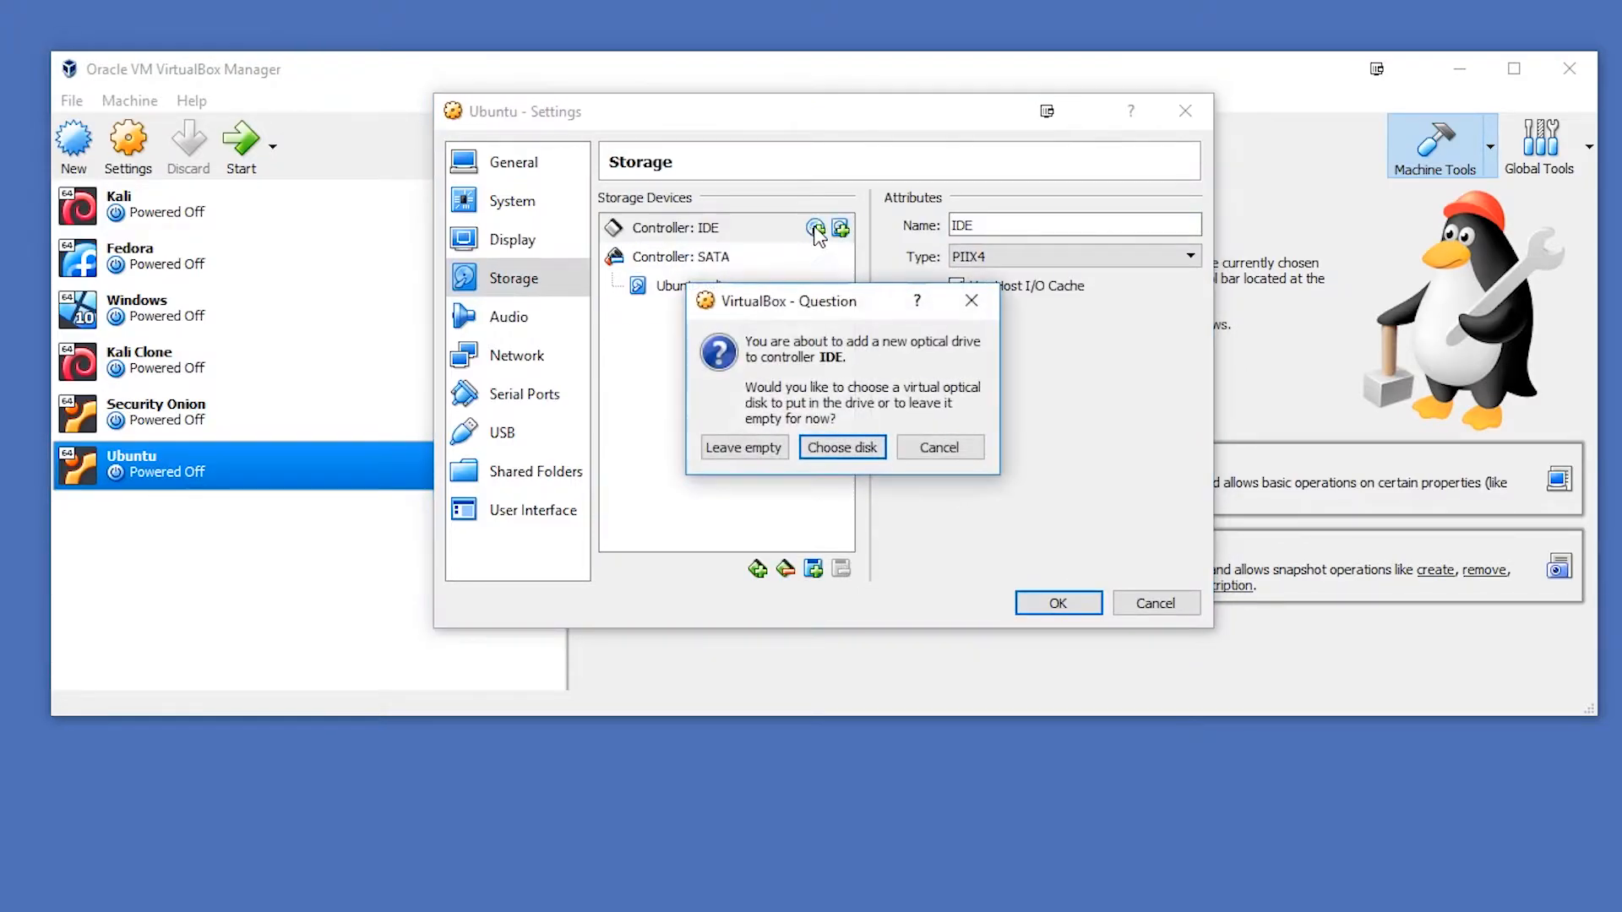
left_click(819, 448)
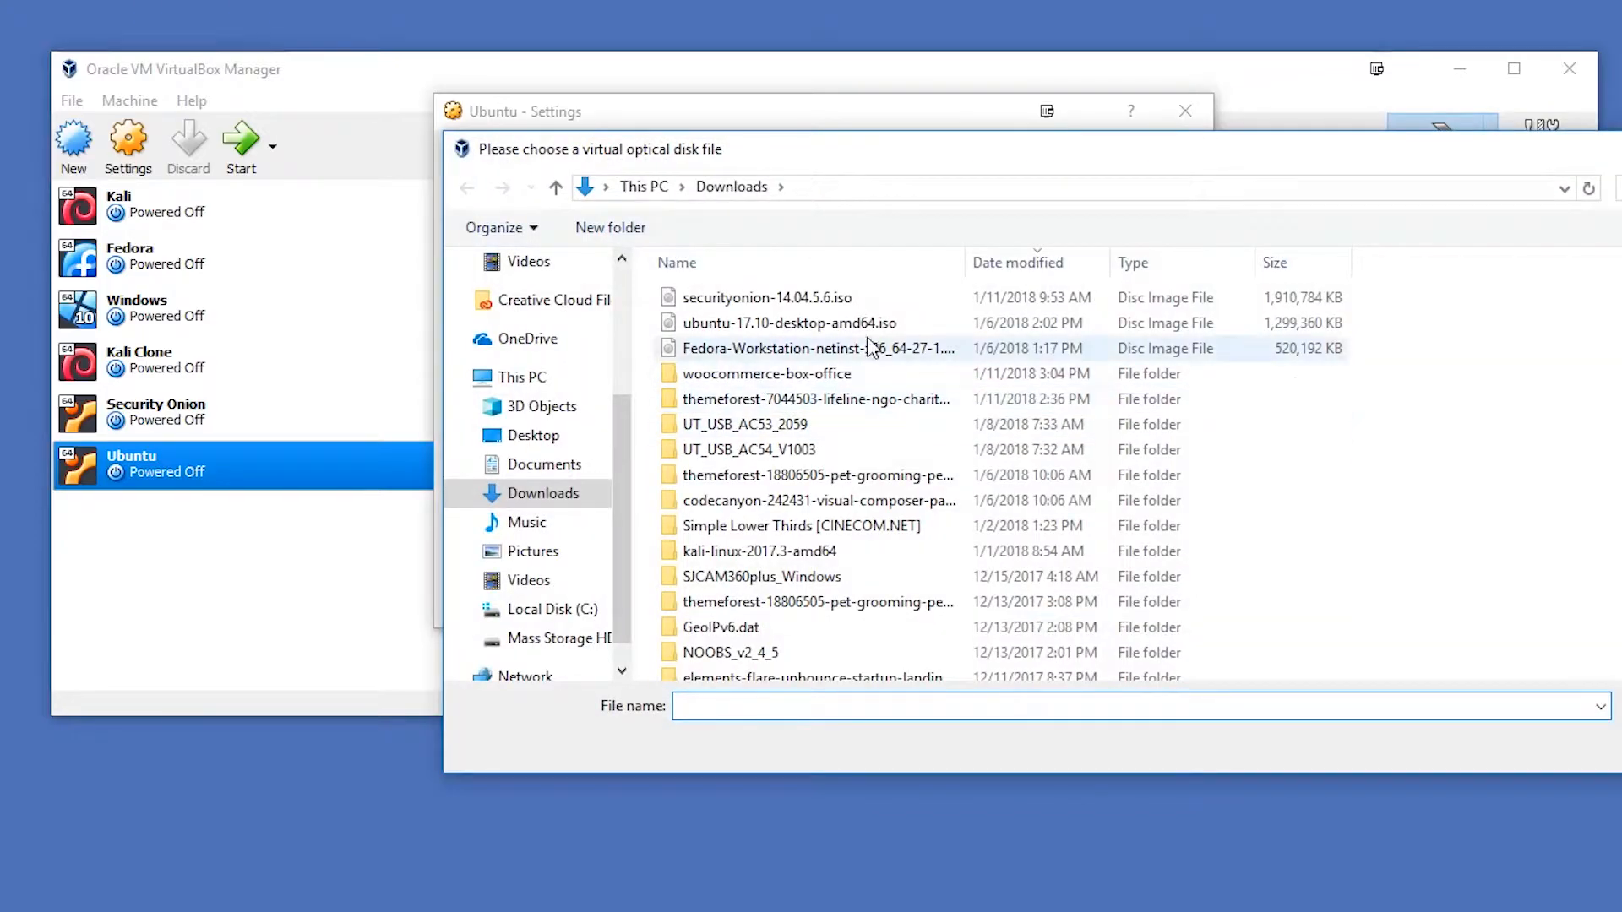
scroll(507, 574, "down", 1)
left_click(524, 609)
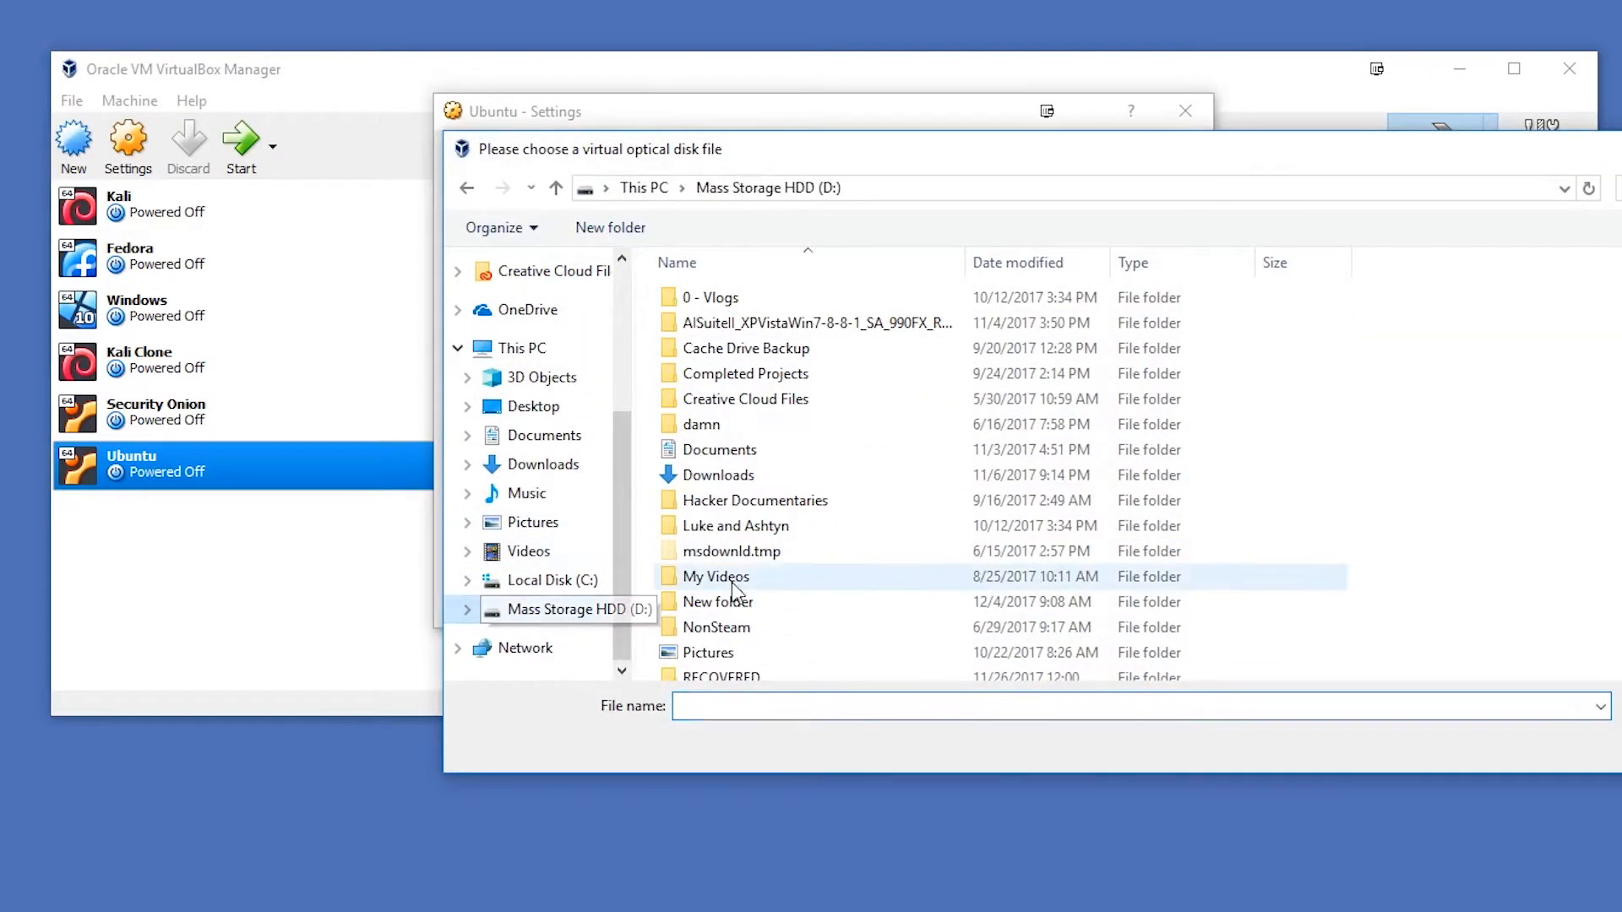
scroll(743, 583, "down", 3)
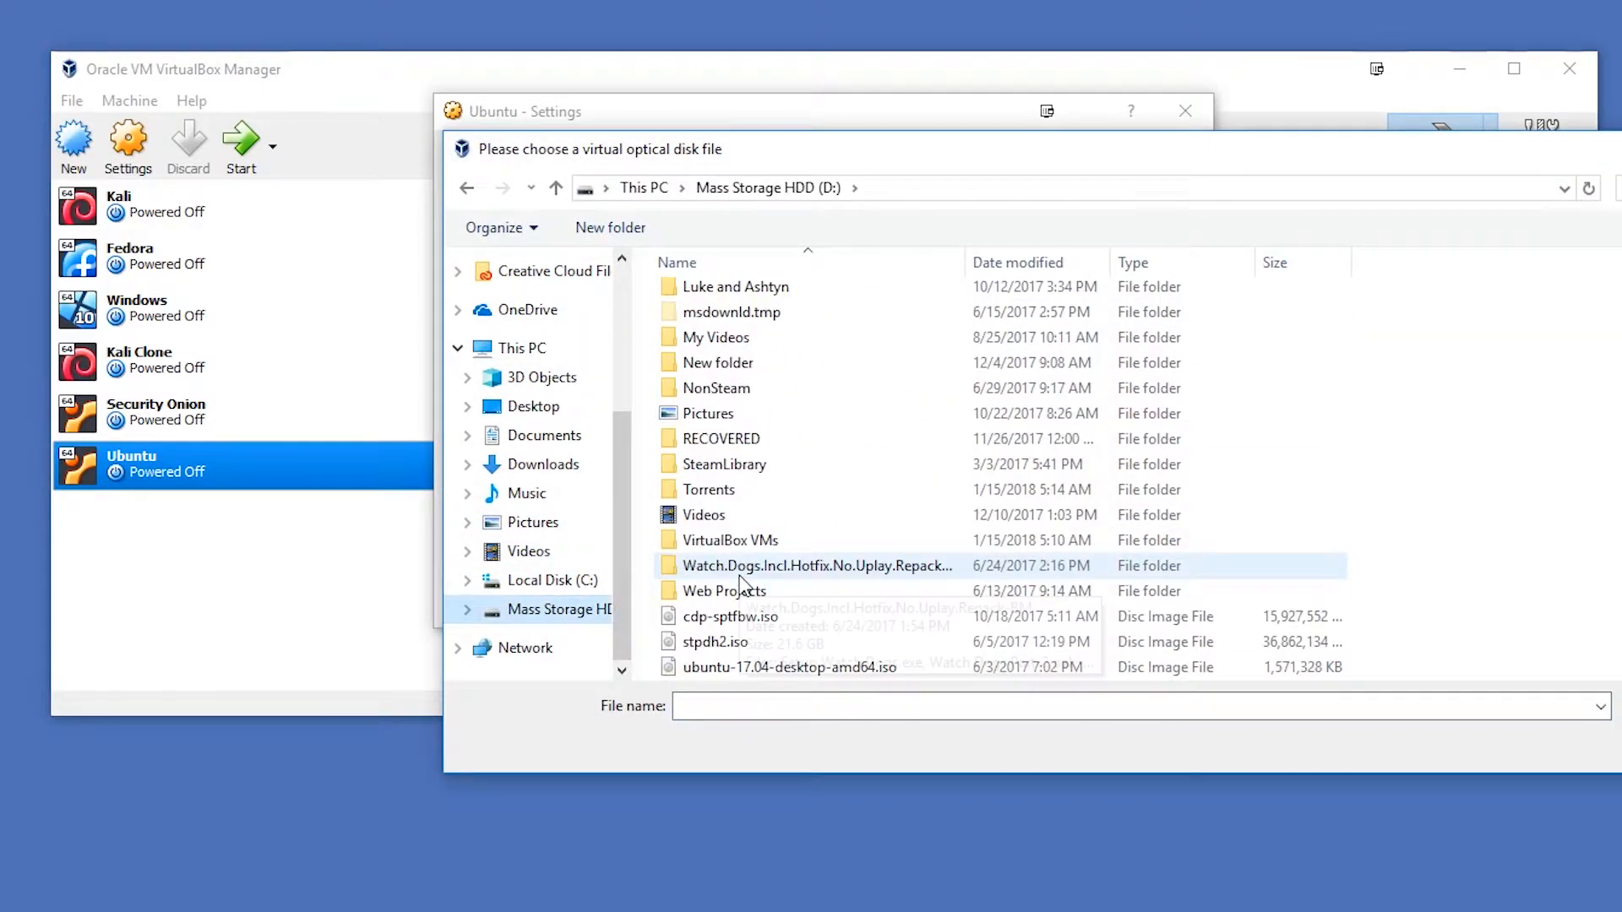
double_click(701, 489)
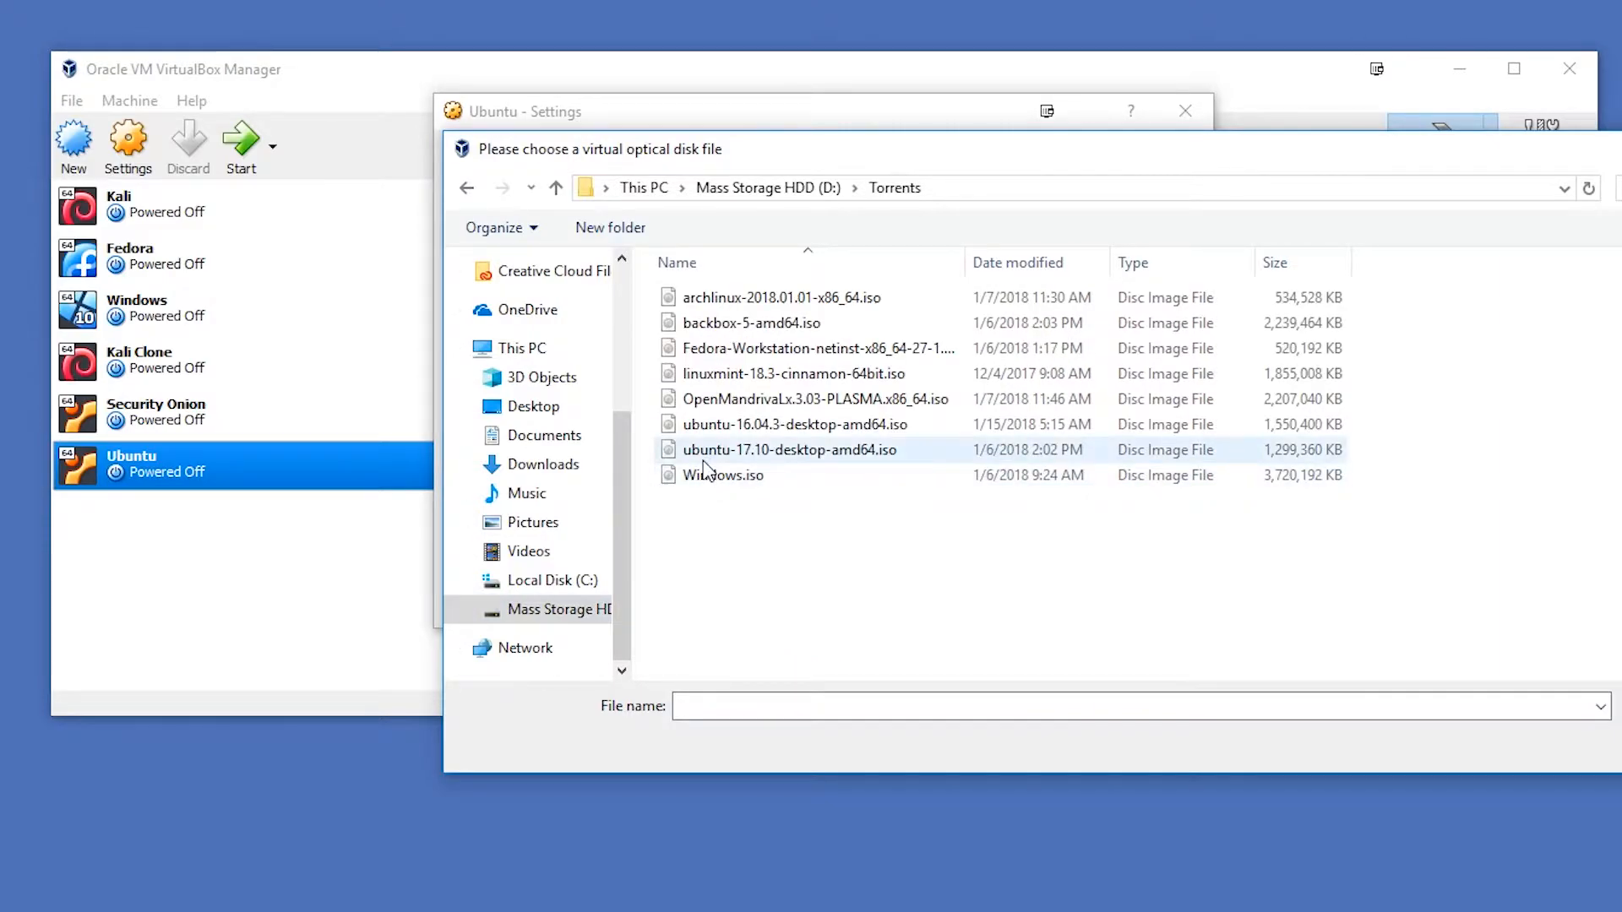
left_click(718, 425)
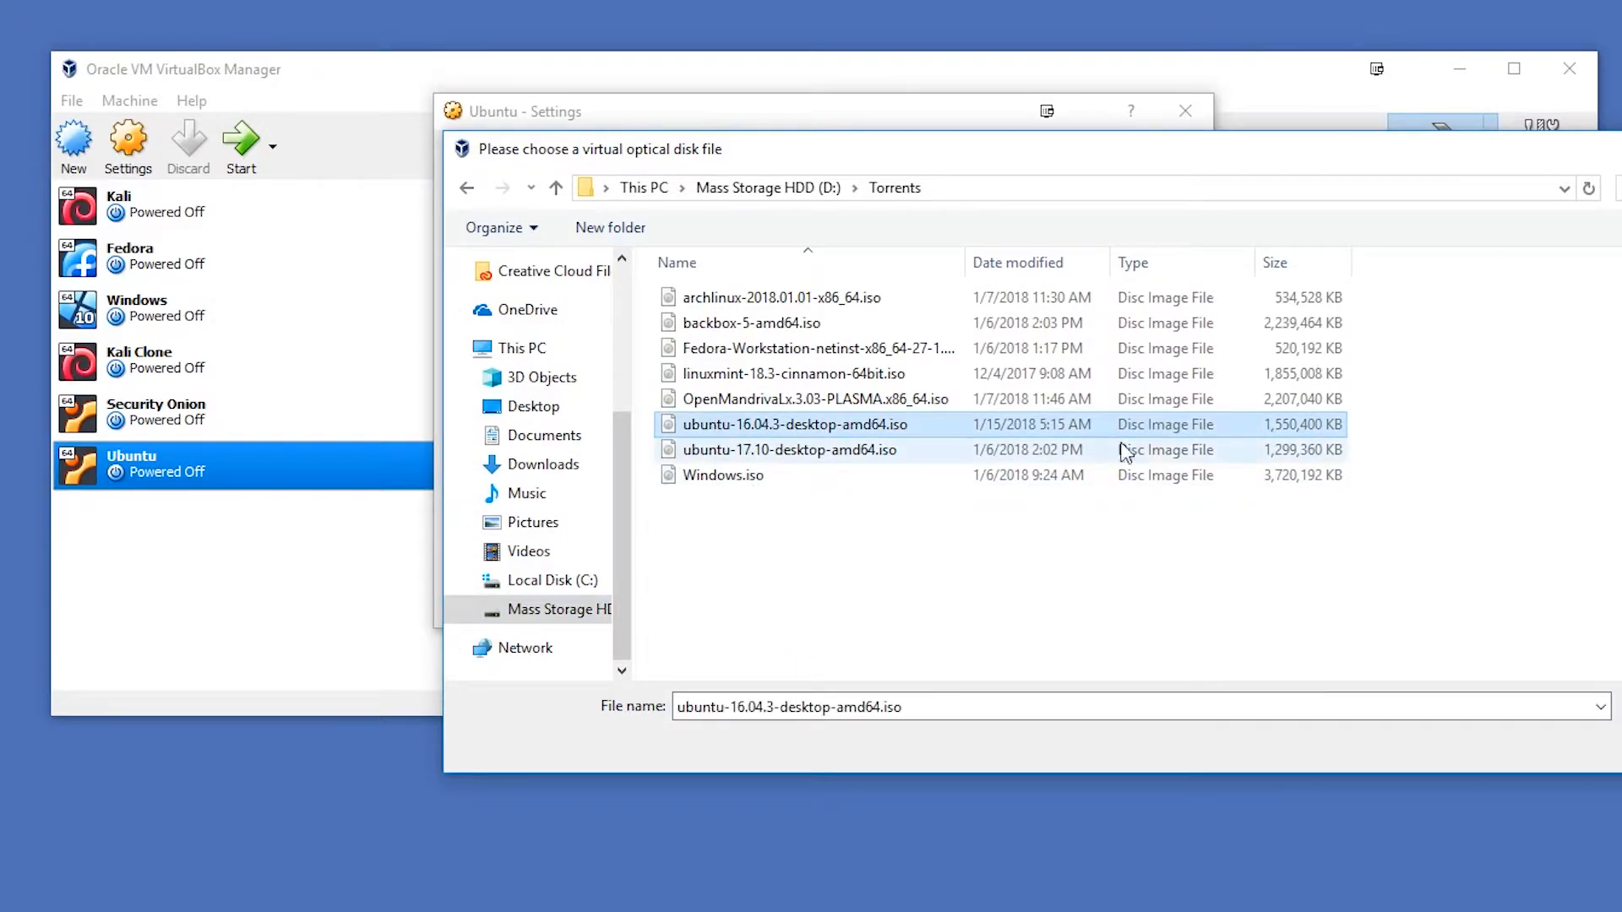
left_click(1621, 745)
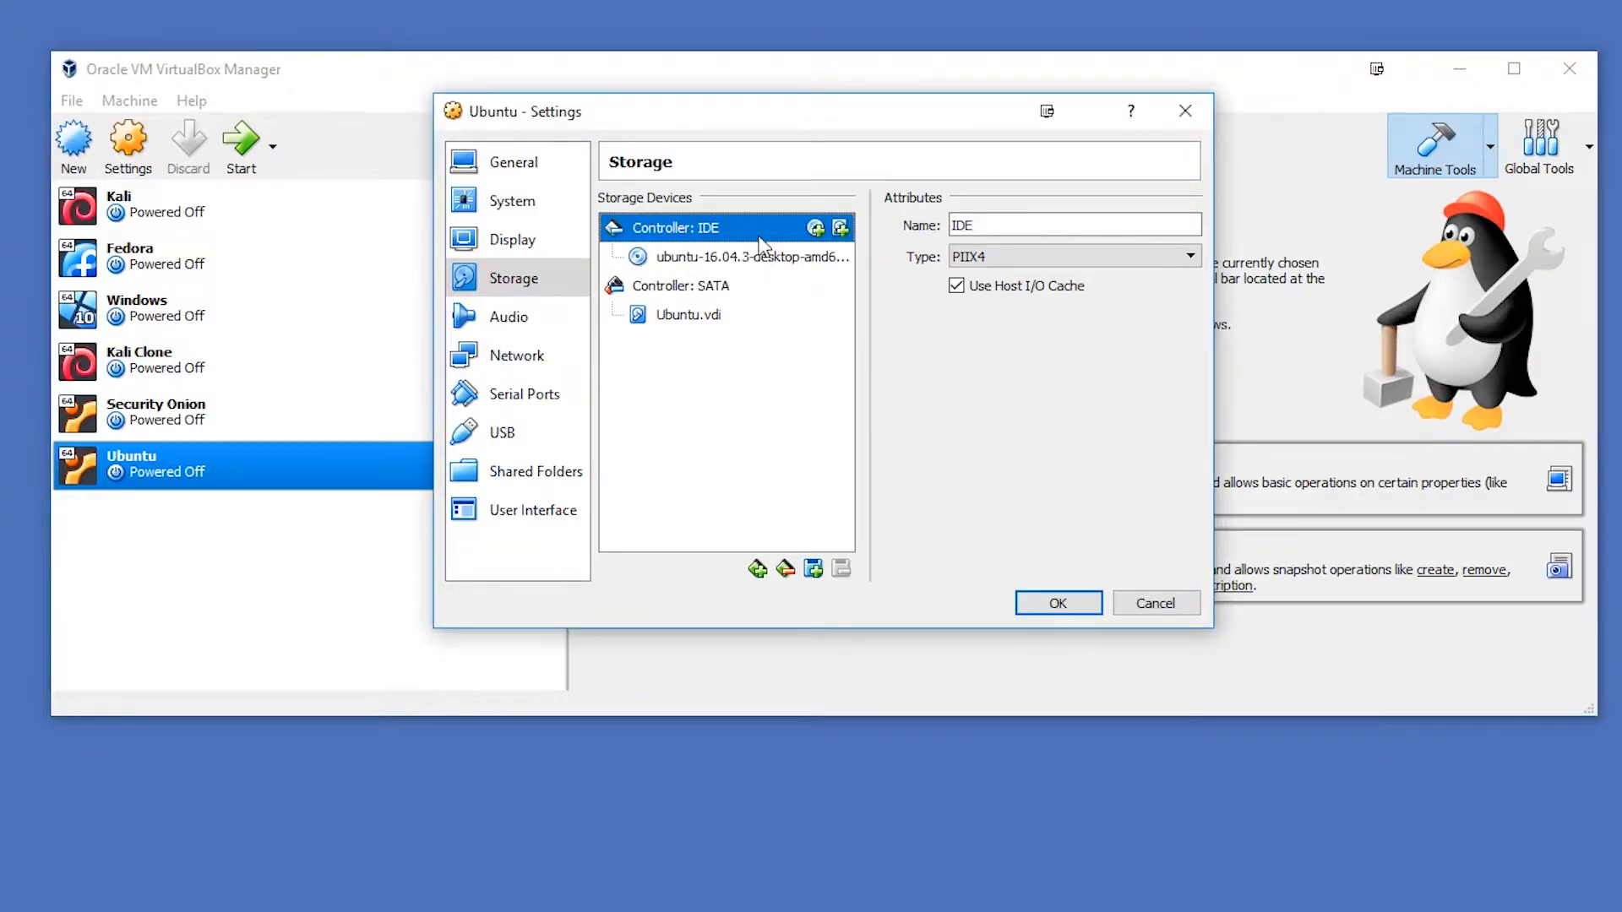
- Review the virtual machine's audio, network, serial port and USB settings
left_click(517, 328)
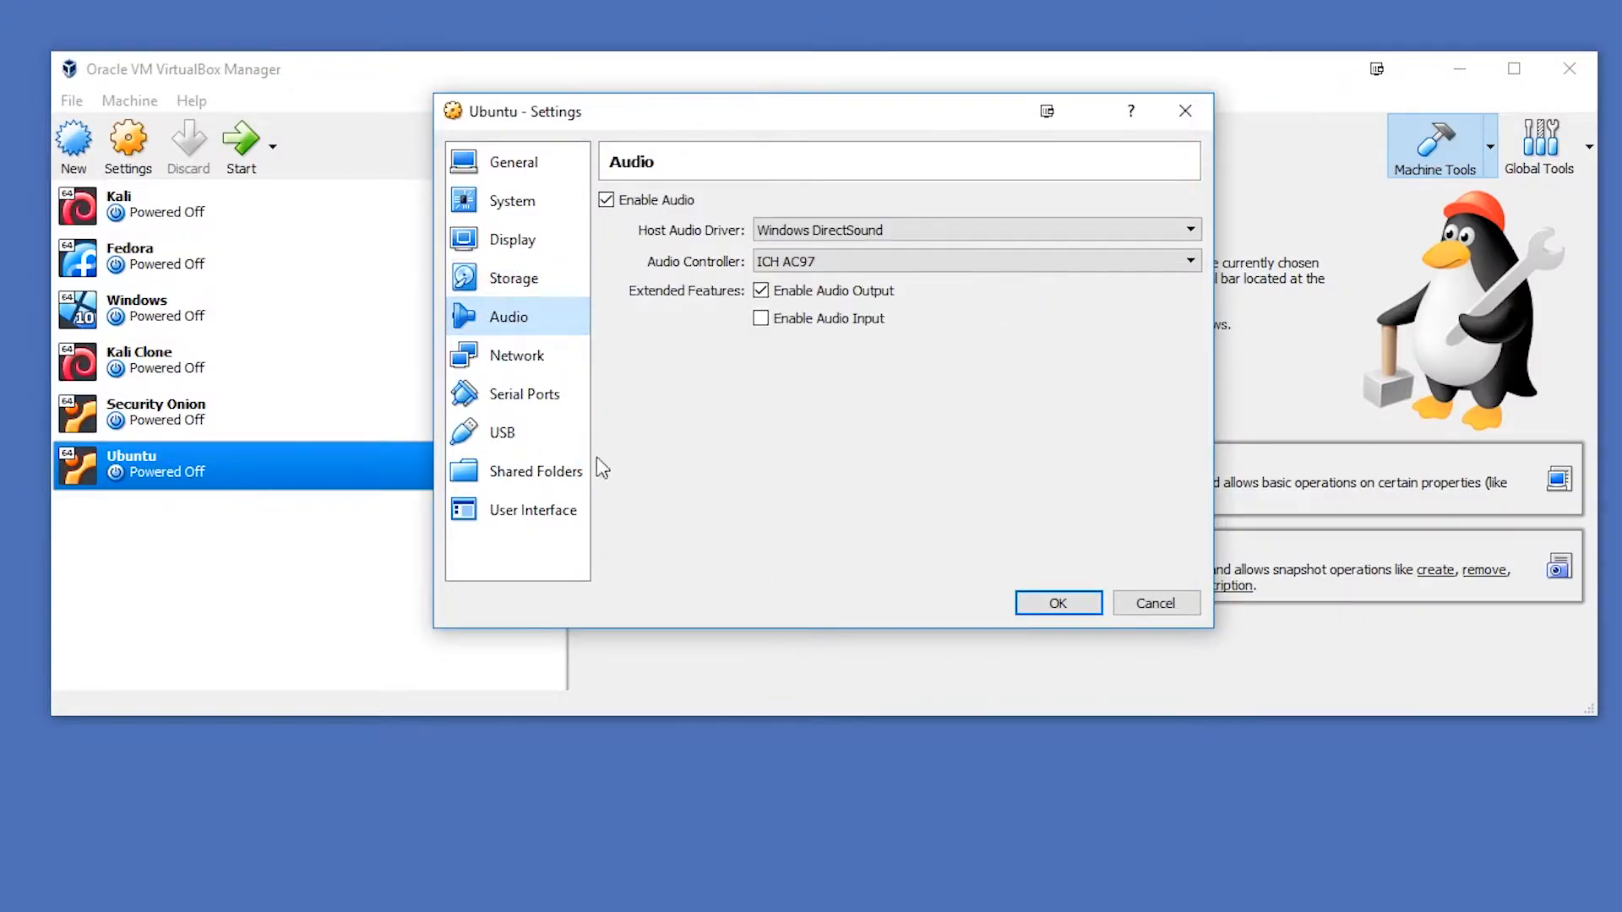
left_click(508, 357)
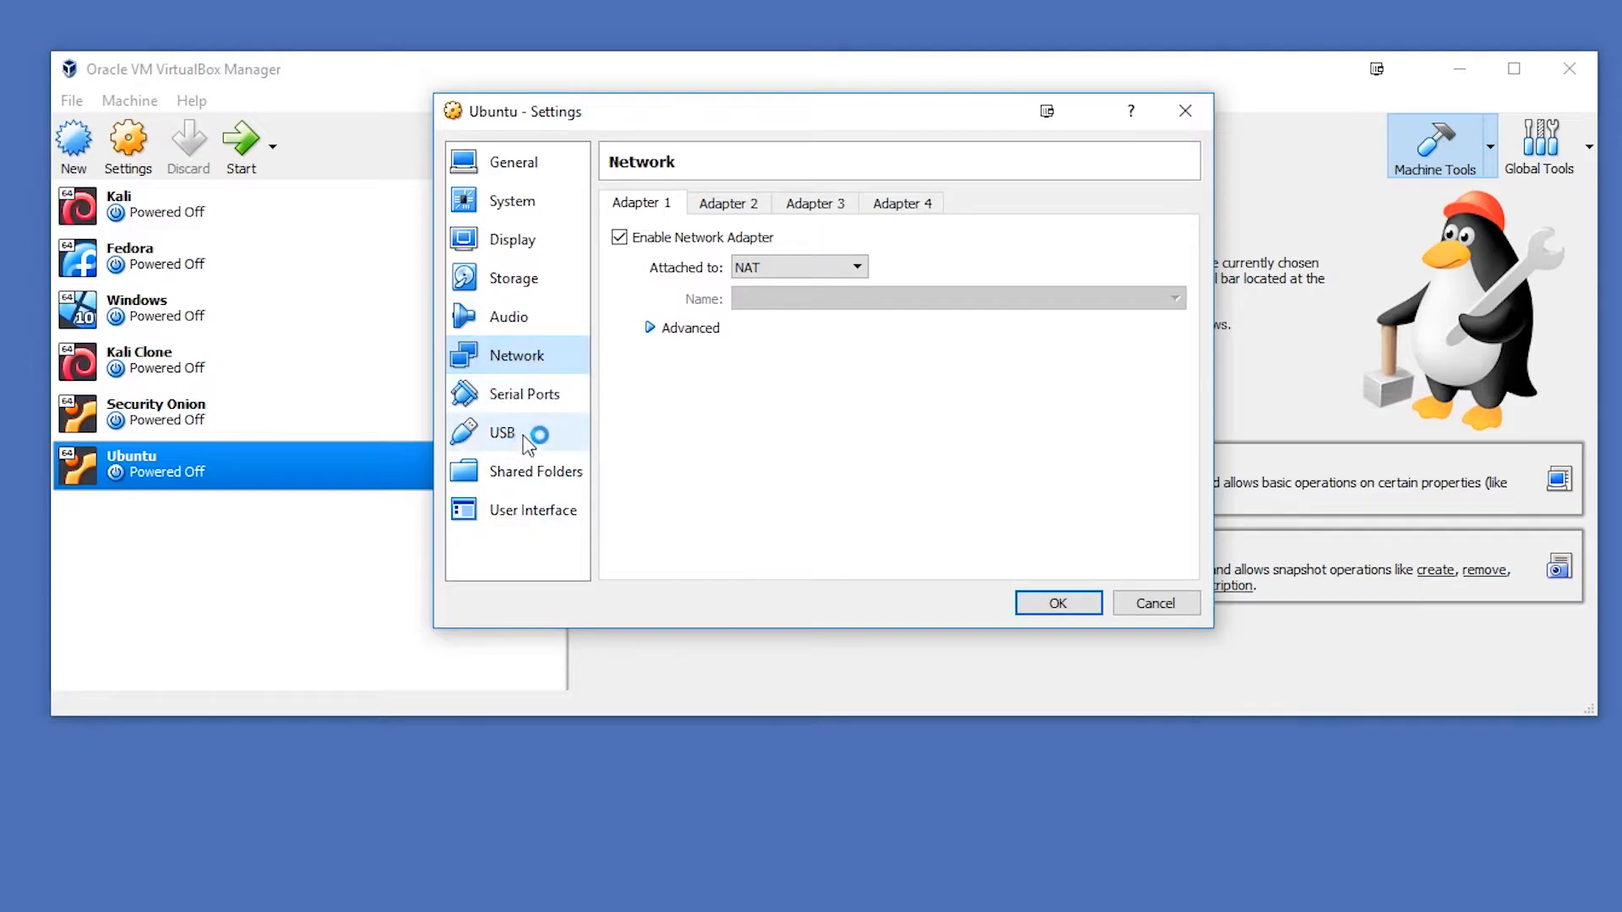
left_click(519, 394)
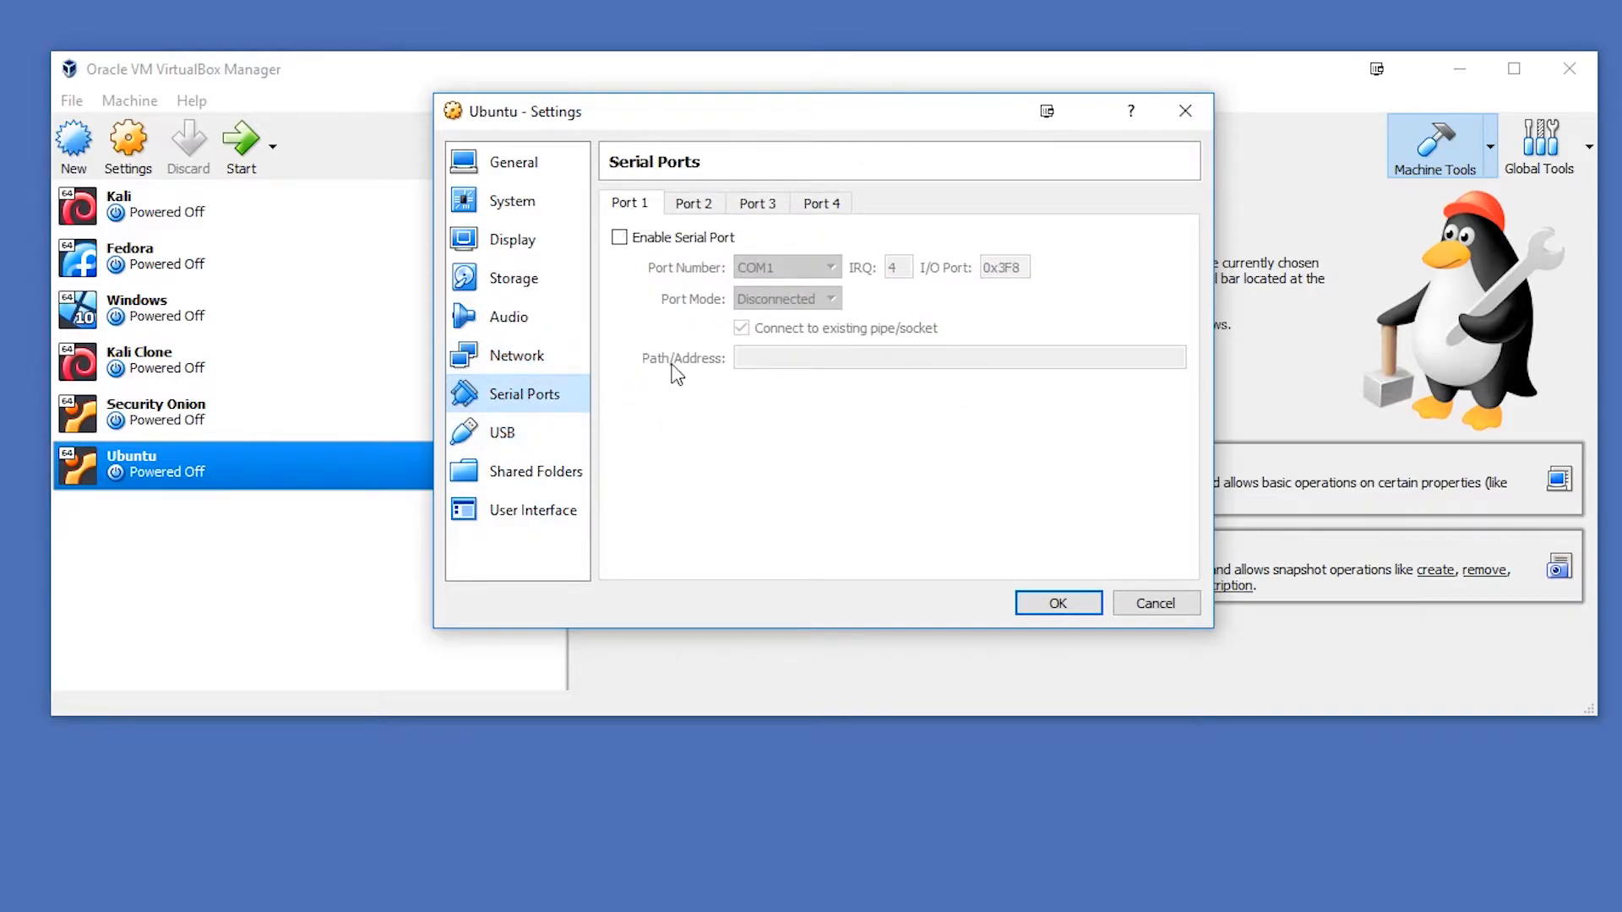
left_click(533, 435)
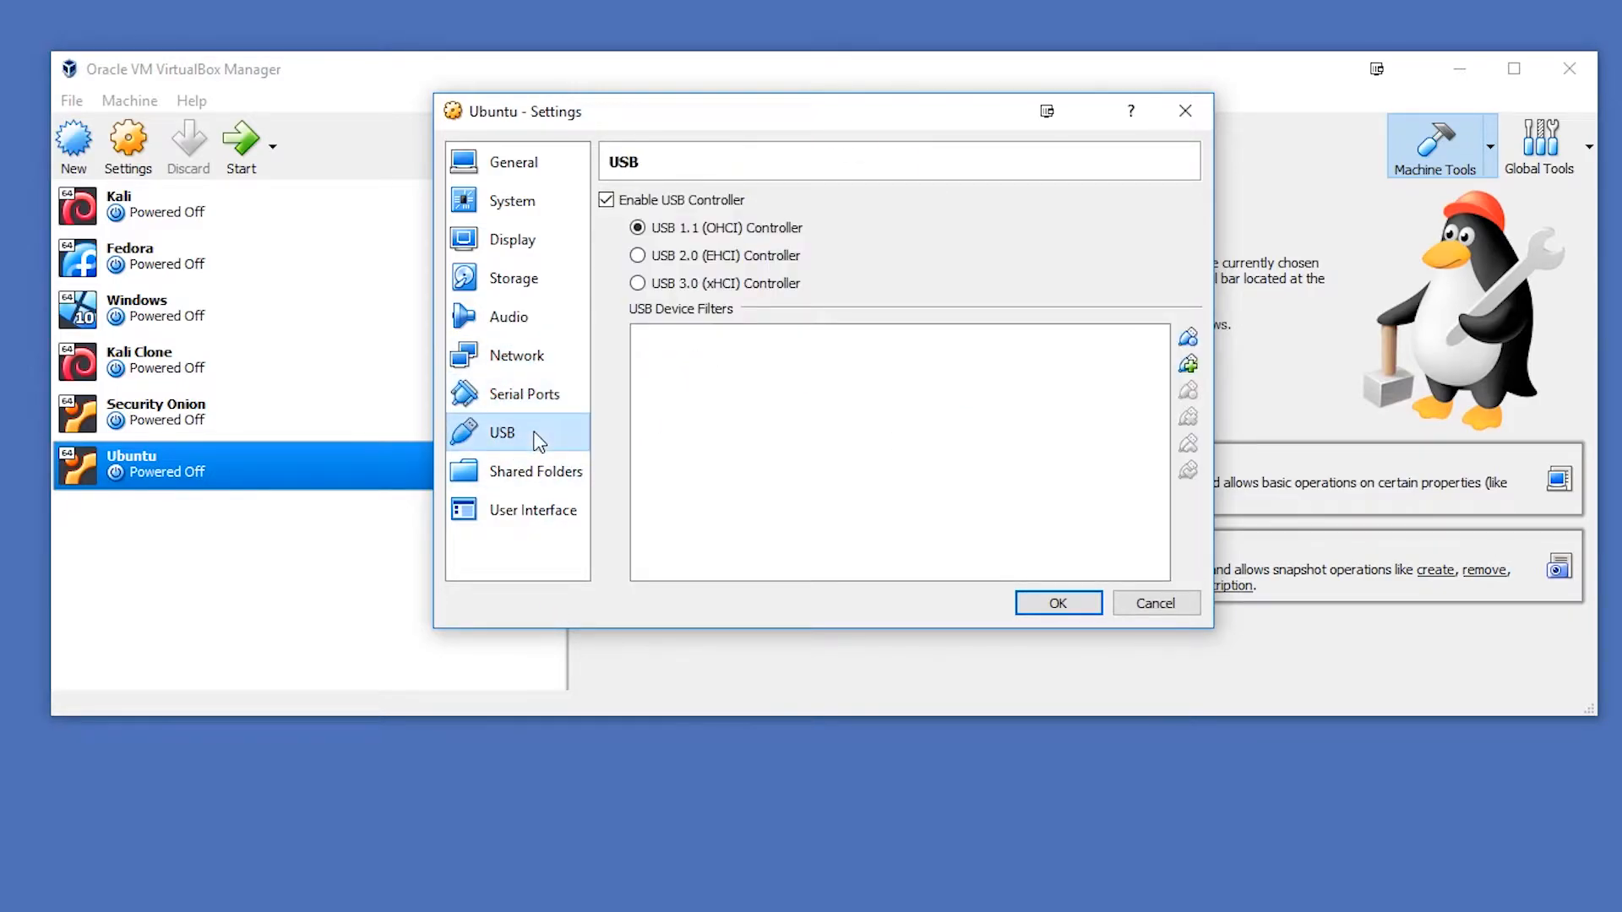
left_click(521, 394)
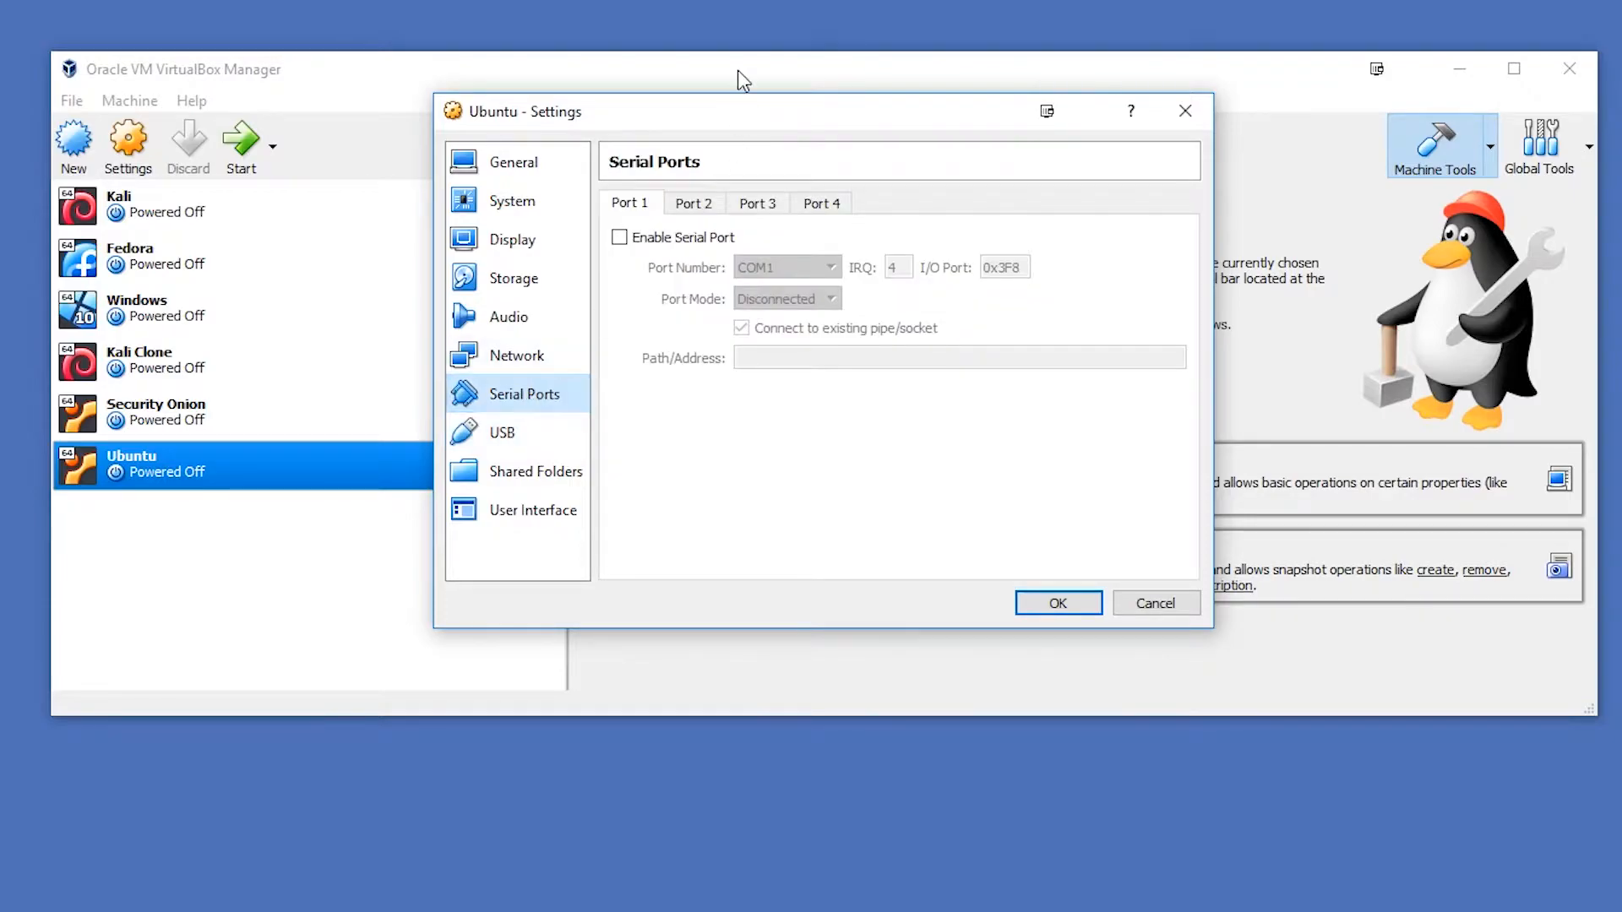
left_click(507, 435)
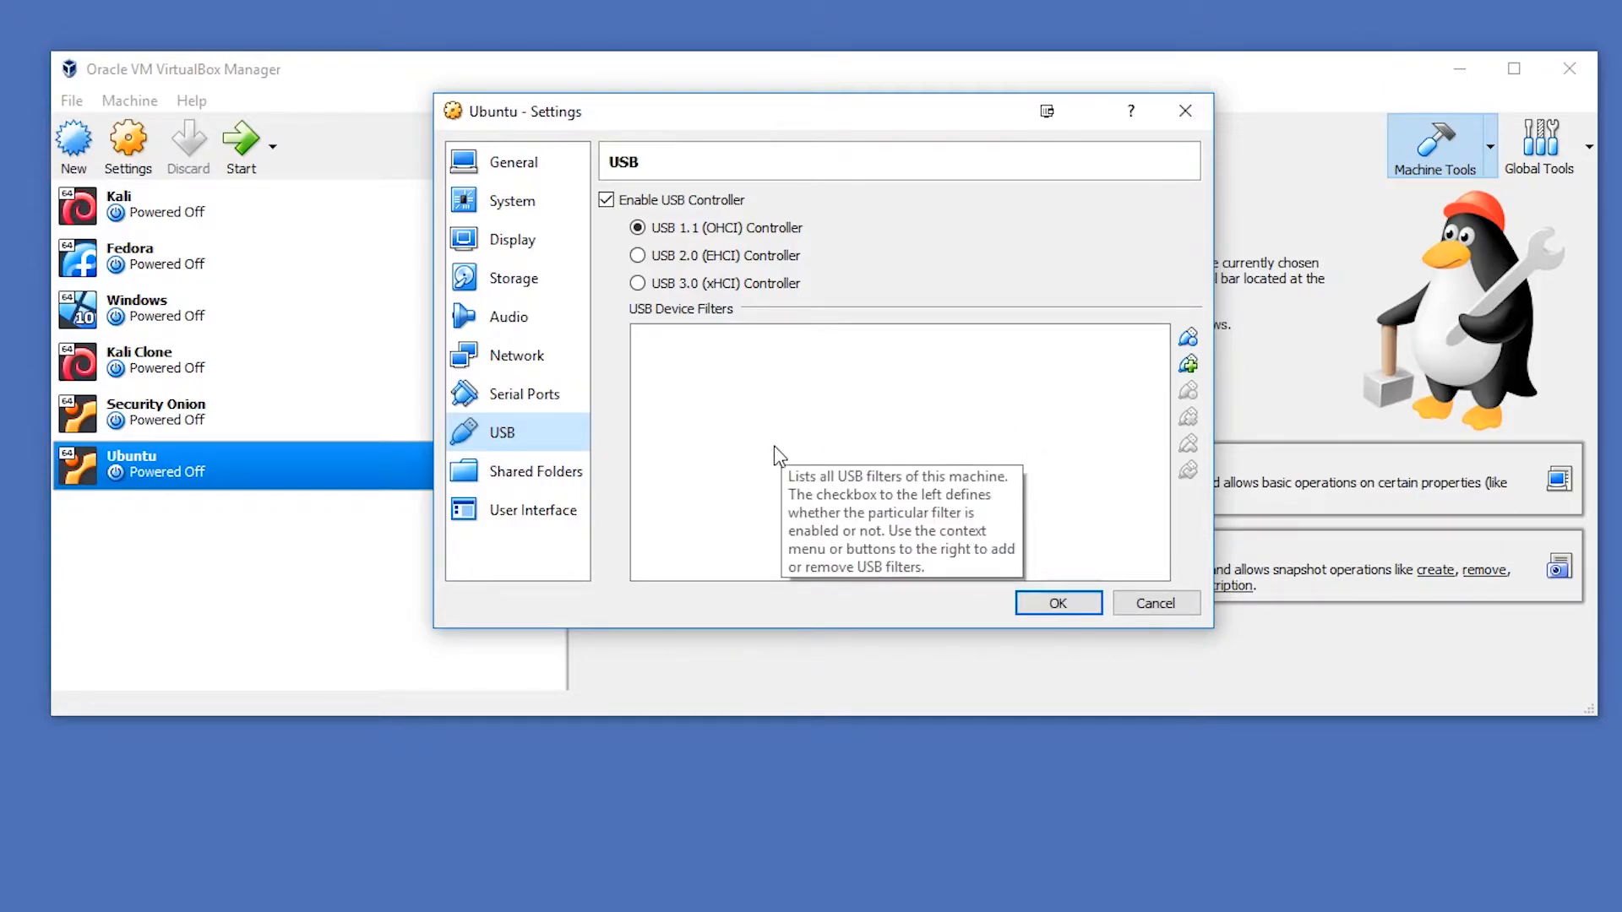
- Recheck the virtual machine's settings from General through USB, including the processor, video memory and attached Ubuntu image
left_click(503, 159)
left_click(503, 201)
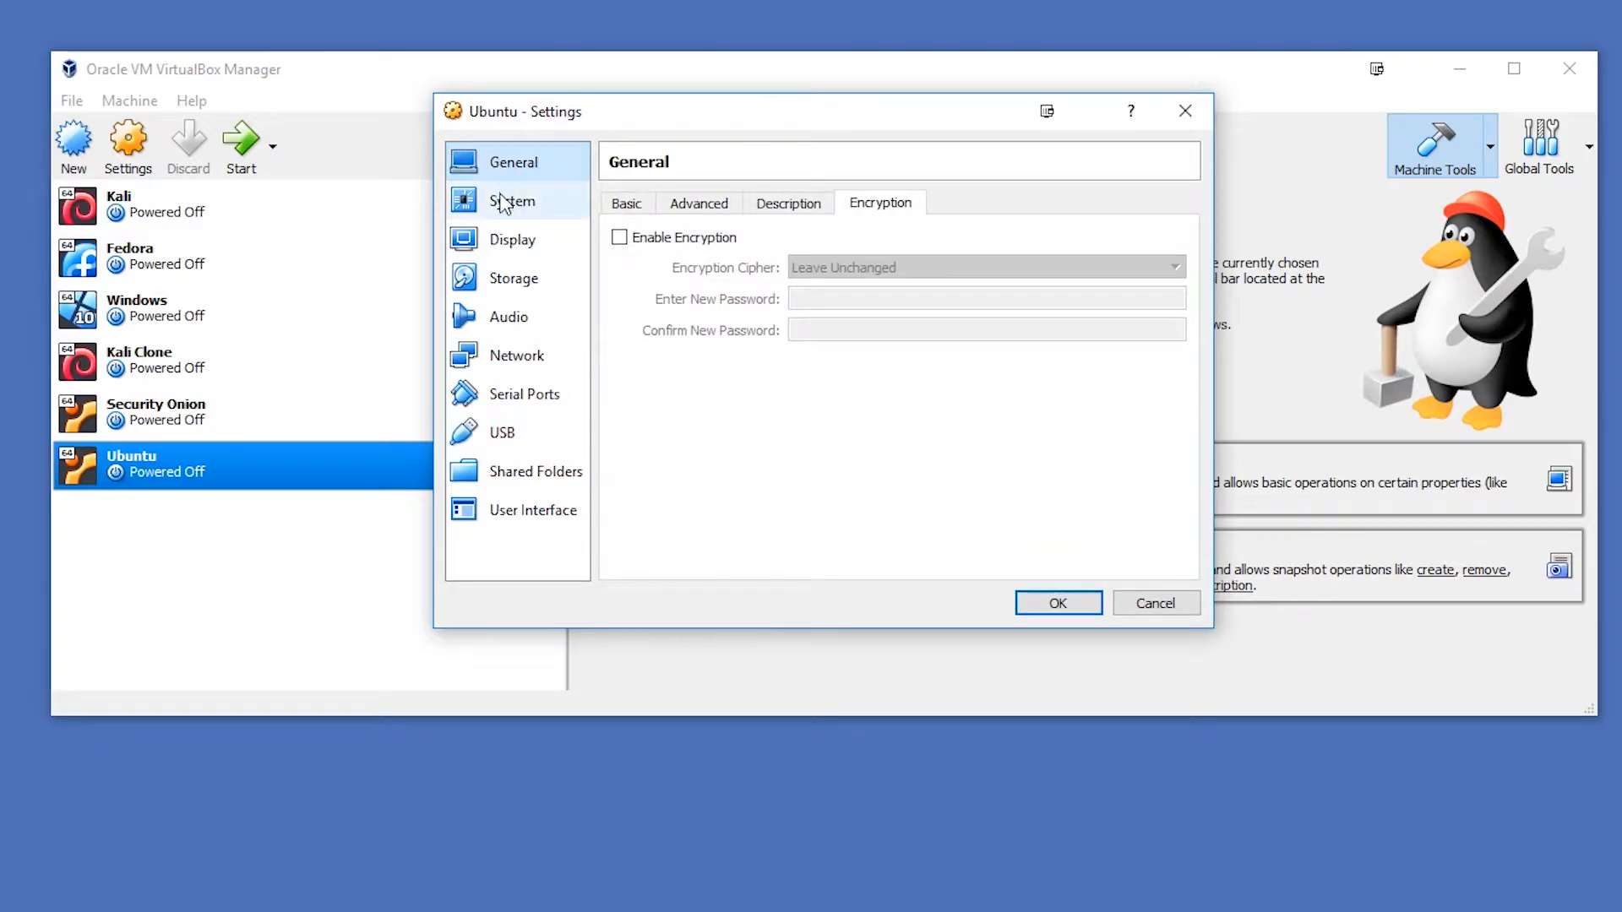
left_click(633, 206)
left_click(743, 204)
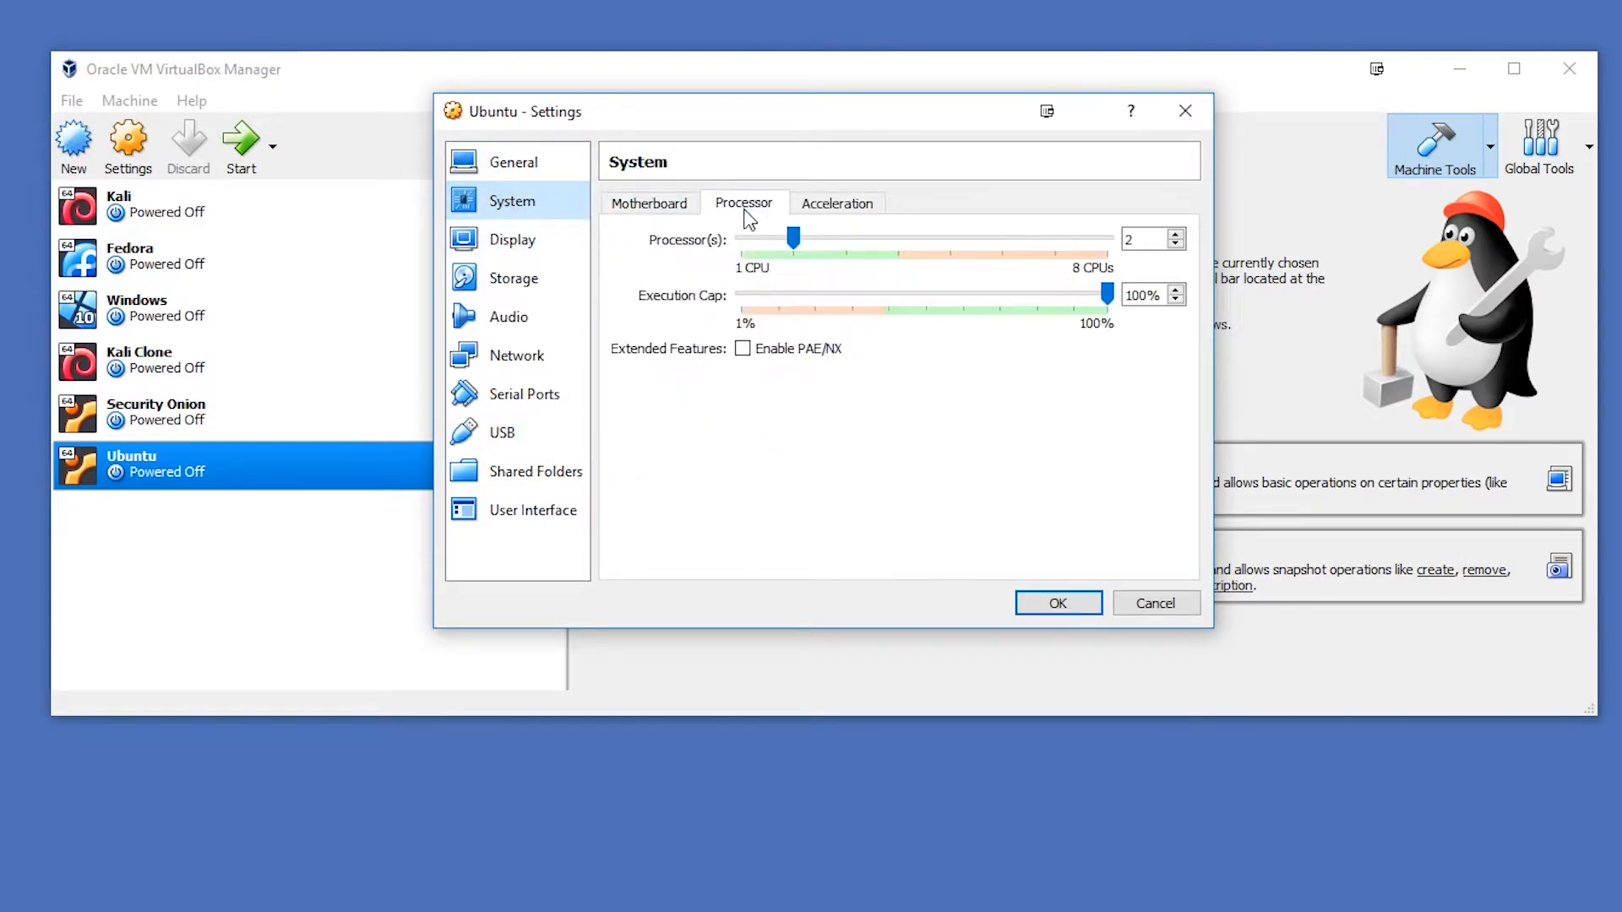
left_click(512, 239)
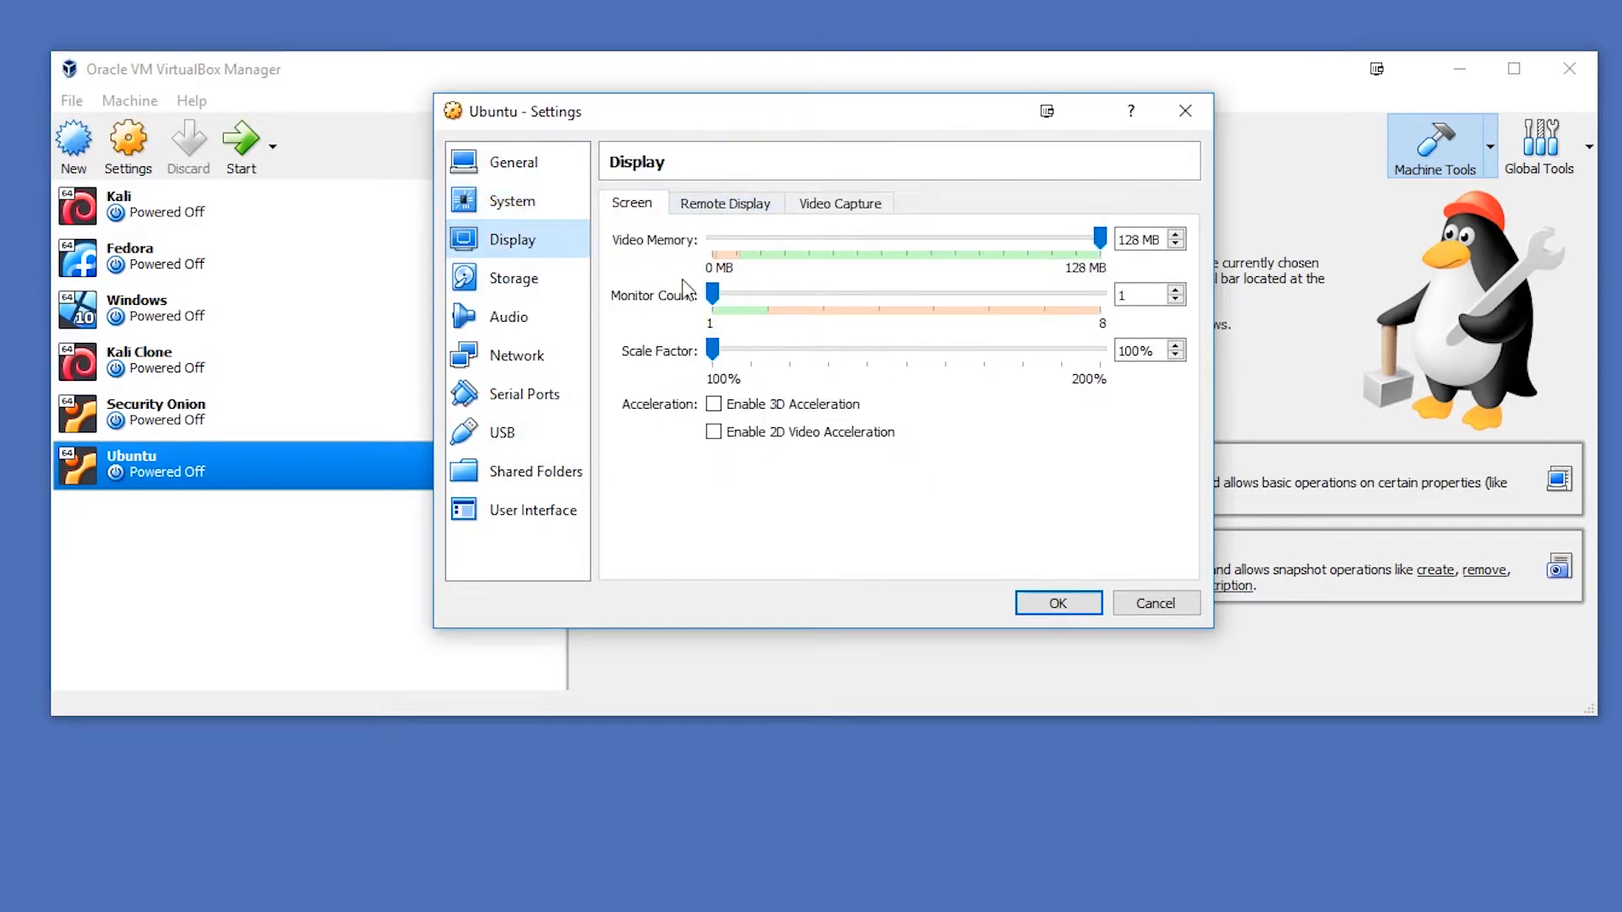
left_click(524, 287)
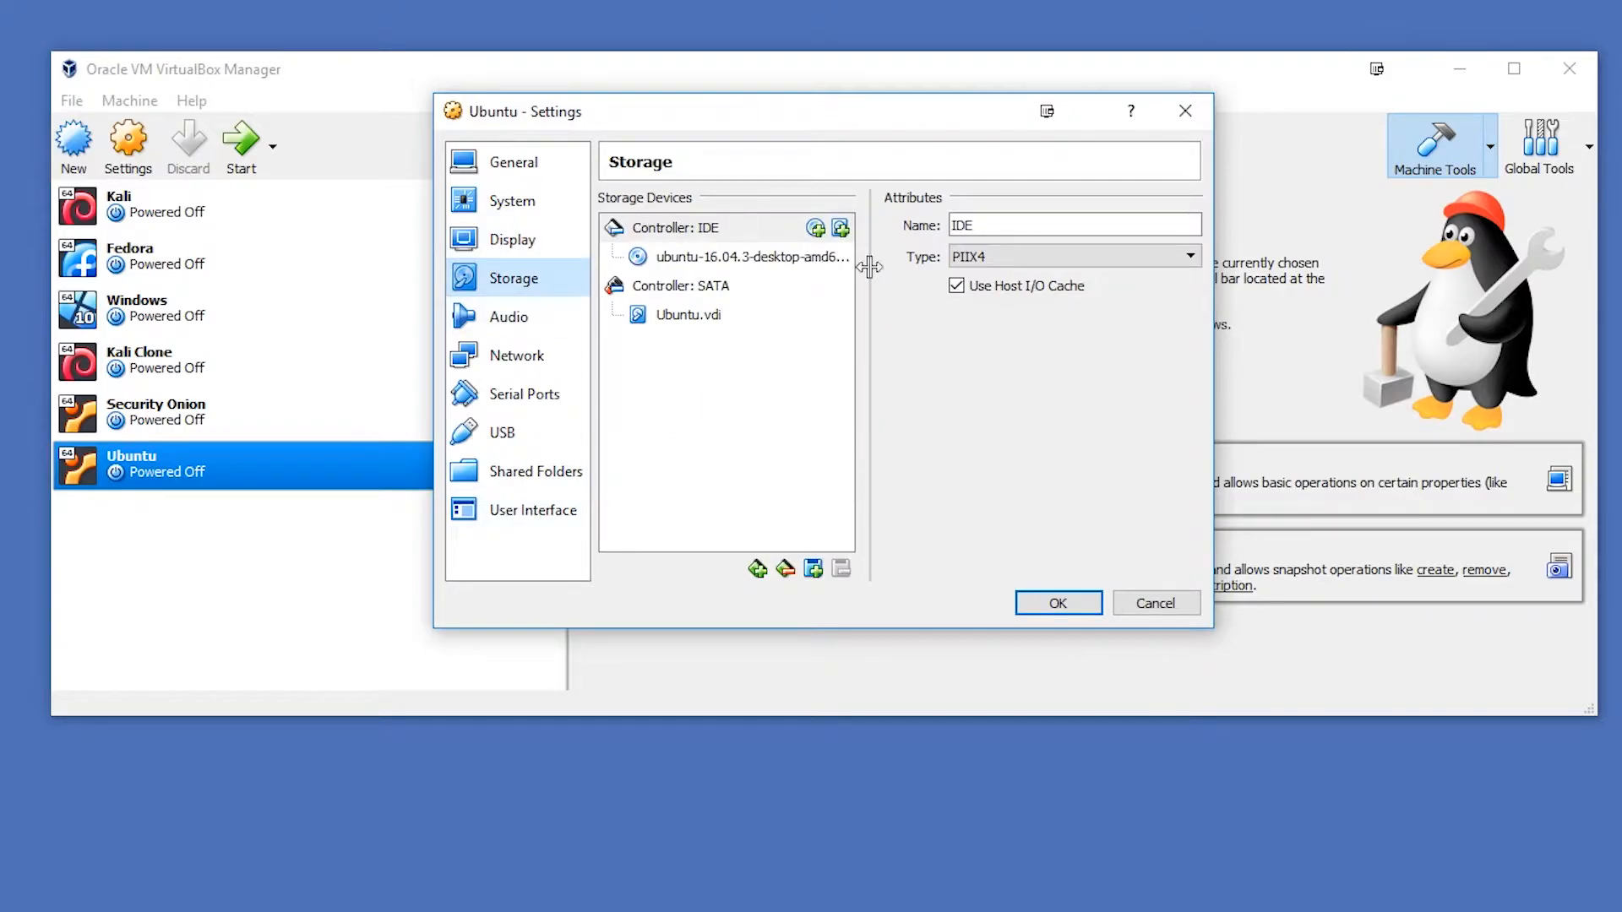
left_click(700, 258)
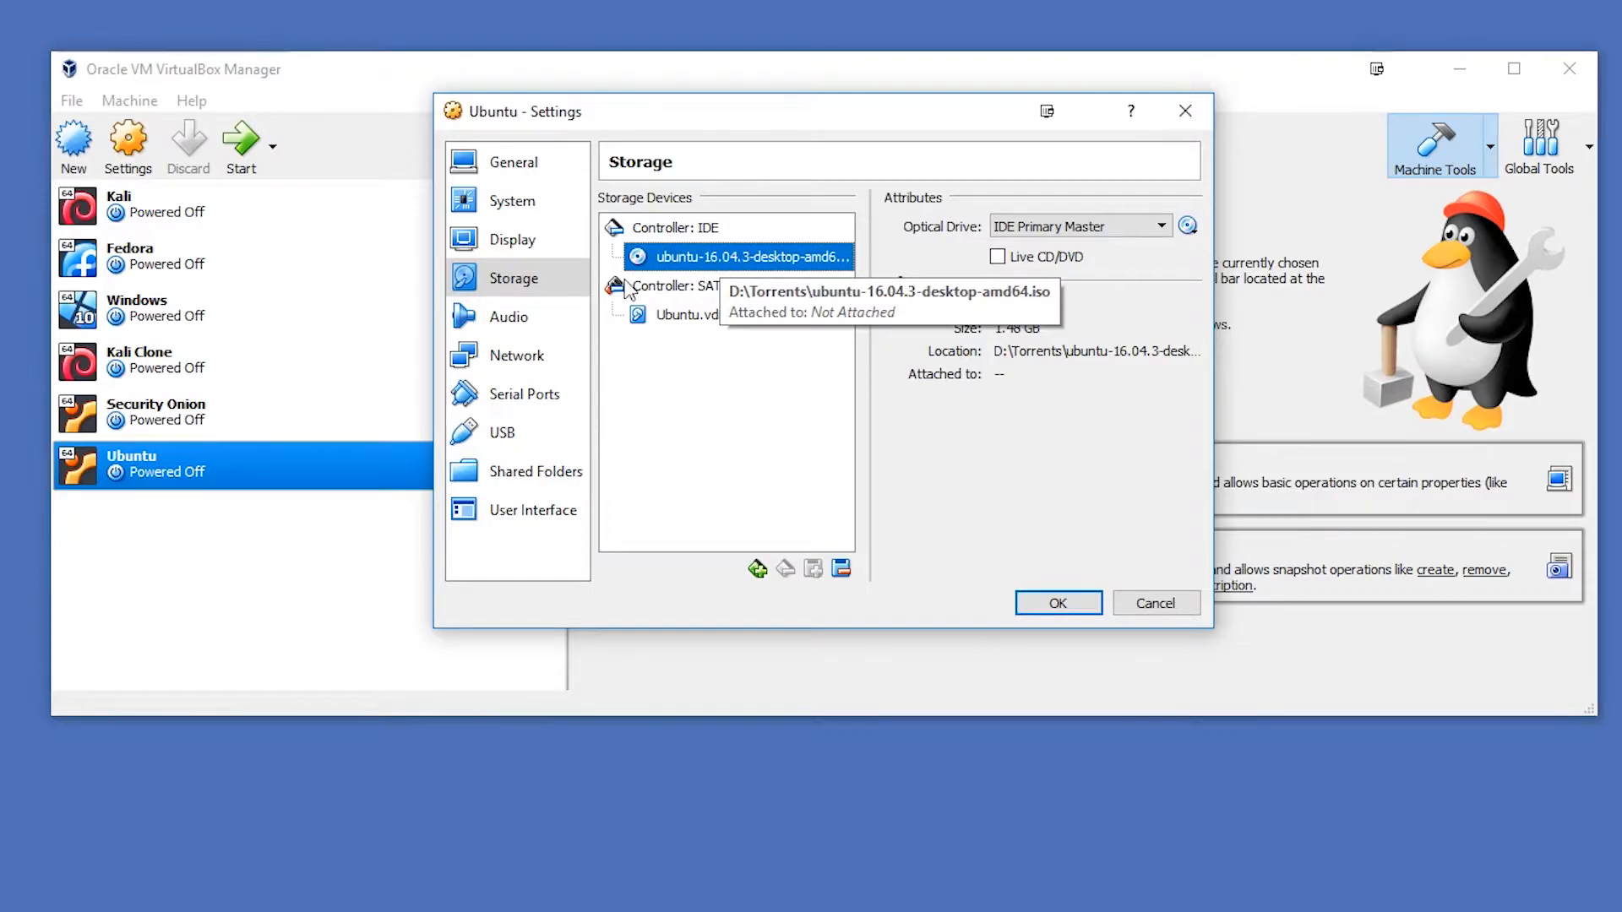
left_click(507, 317)
left_click(515, 355)
left_click(524, 395)
left_click(507, 431)
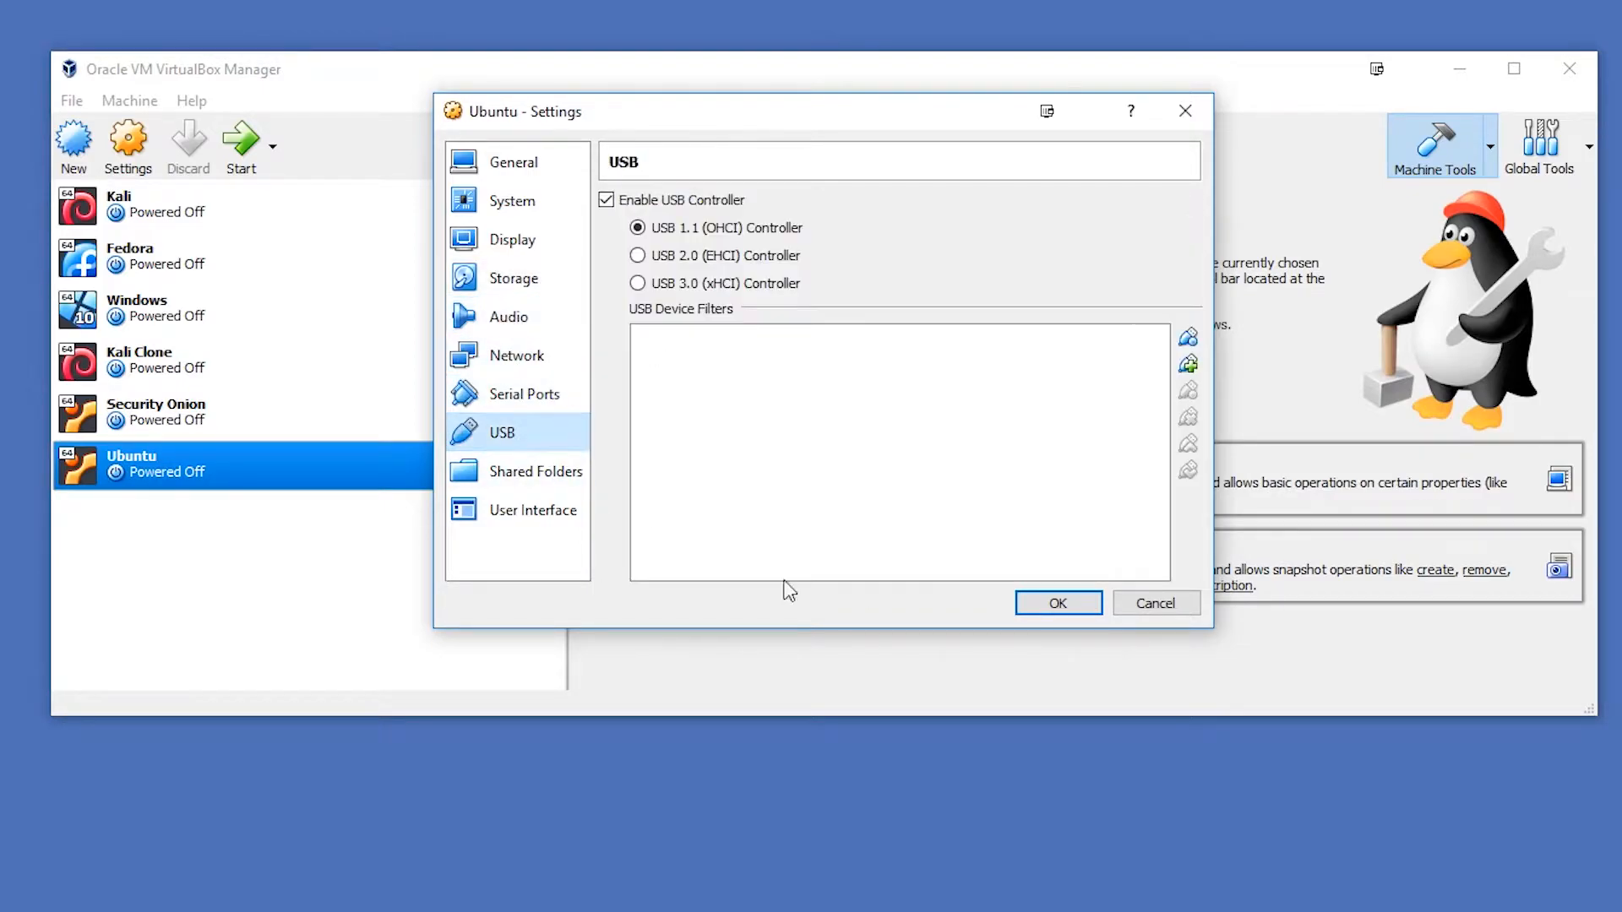
- Save the settings, start the Ubuntu virtual machine, and minimize the VirtualBox Manager, leaving the running machine's window in view
left_click(1047, 605)
double_click(236, 468)
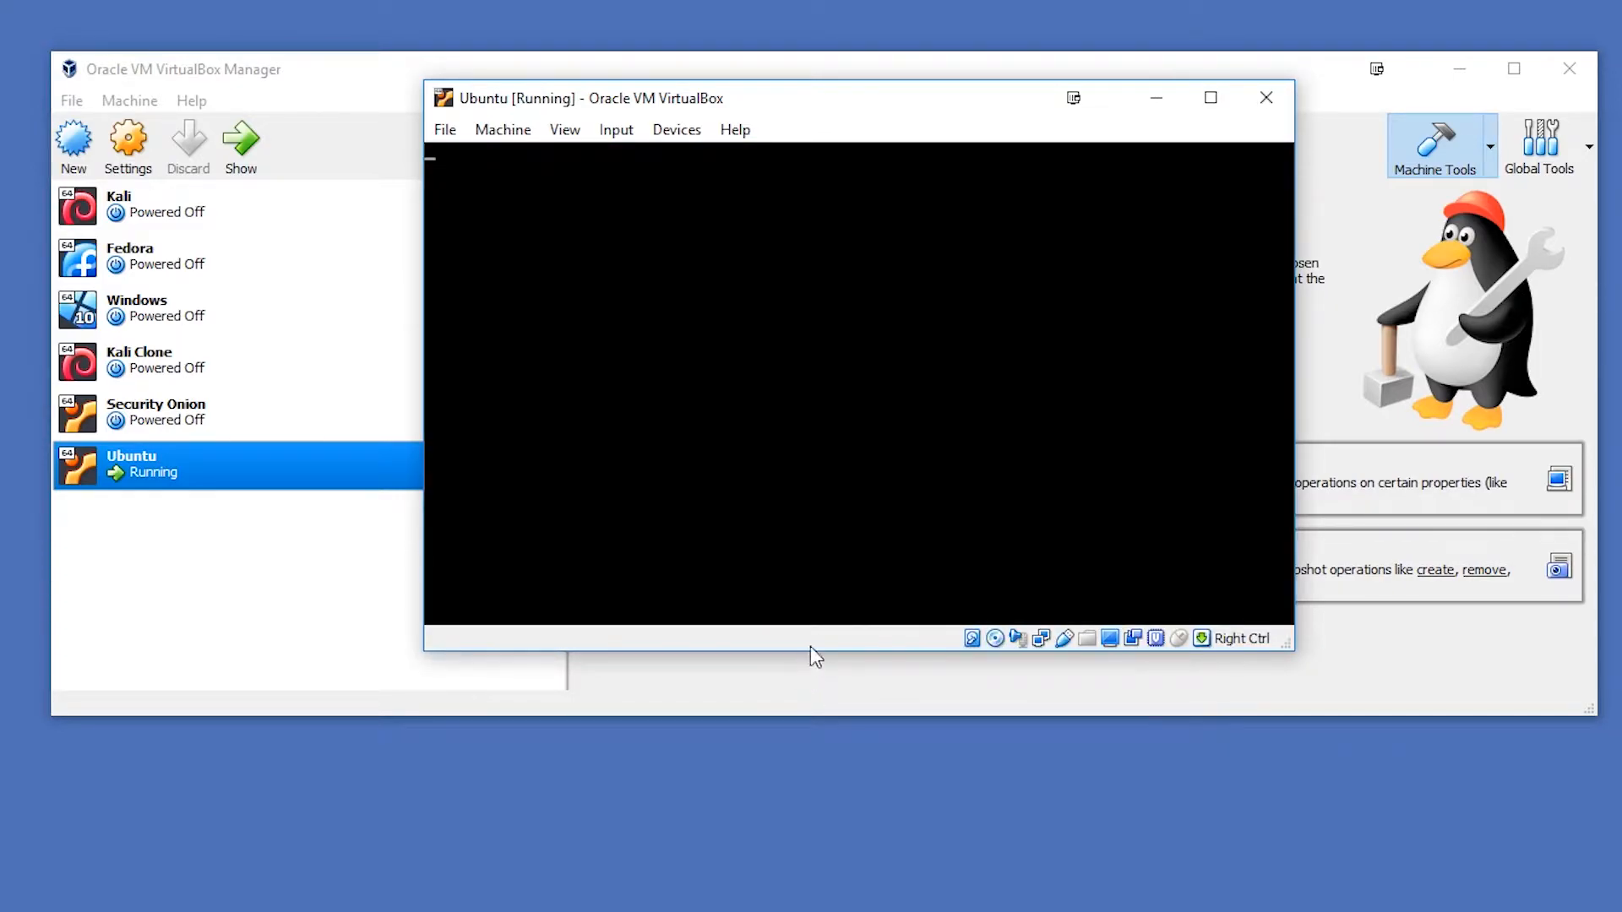
left_click(1459, 71)
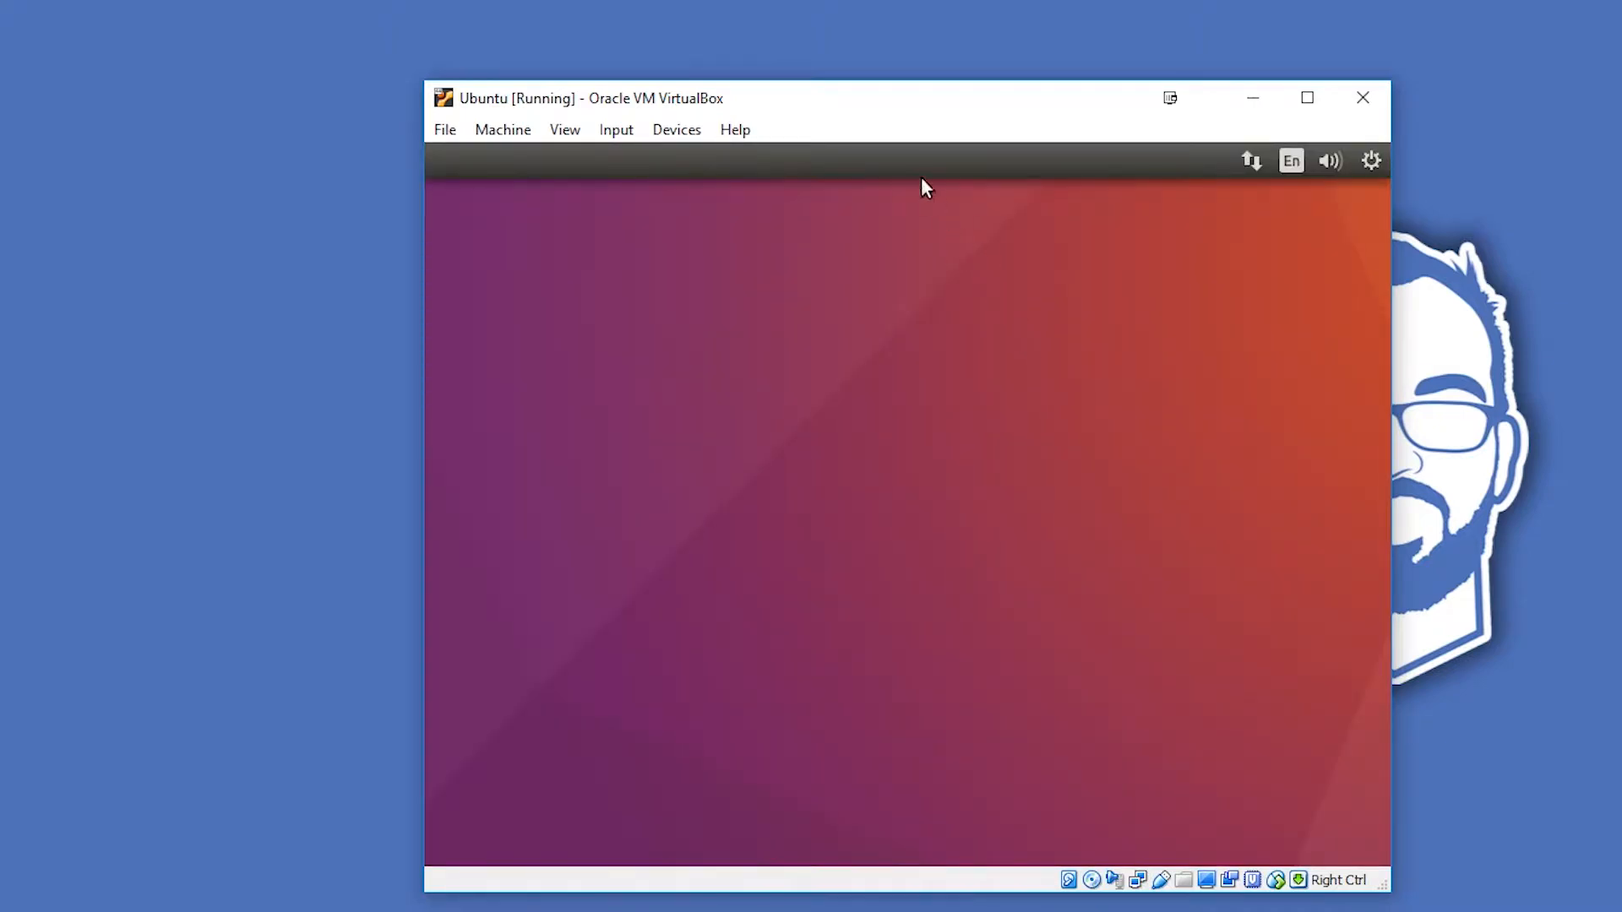
left_click_drag(870, 110, 775, 61)
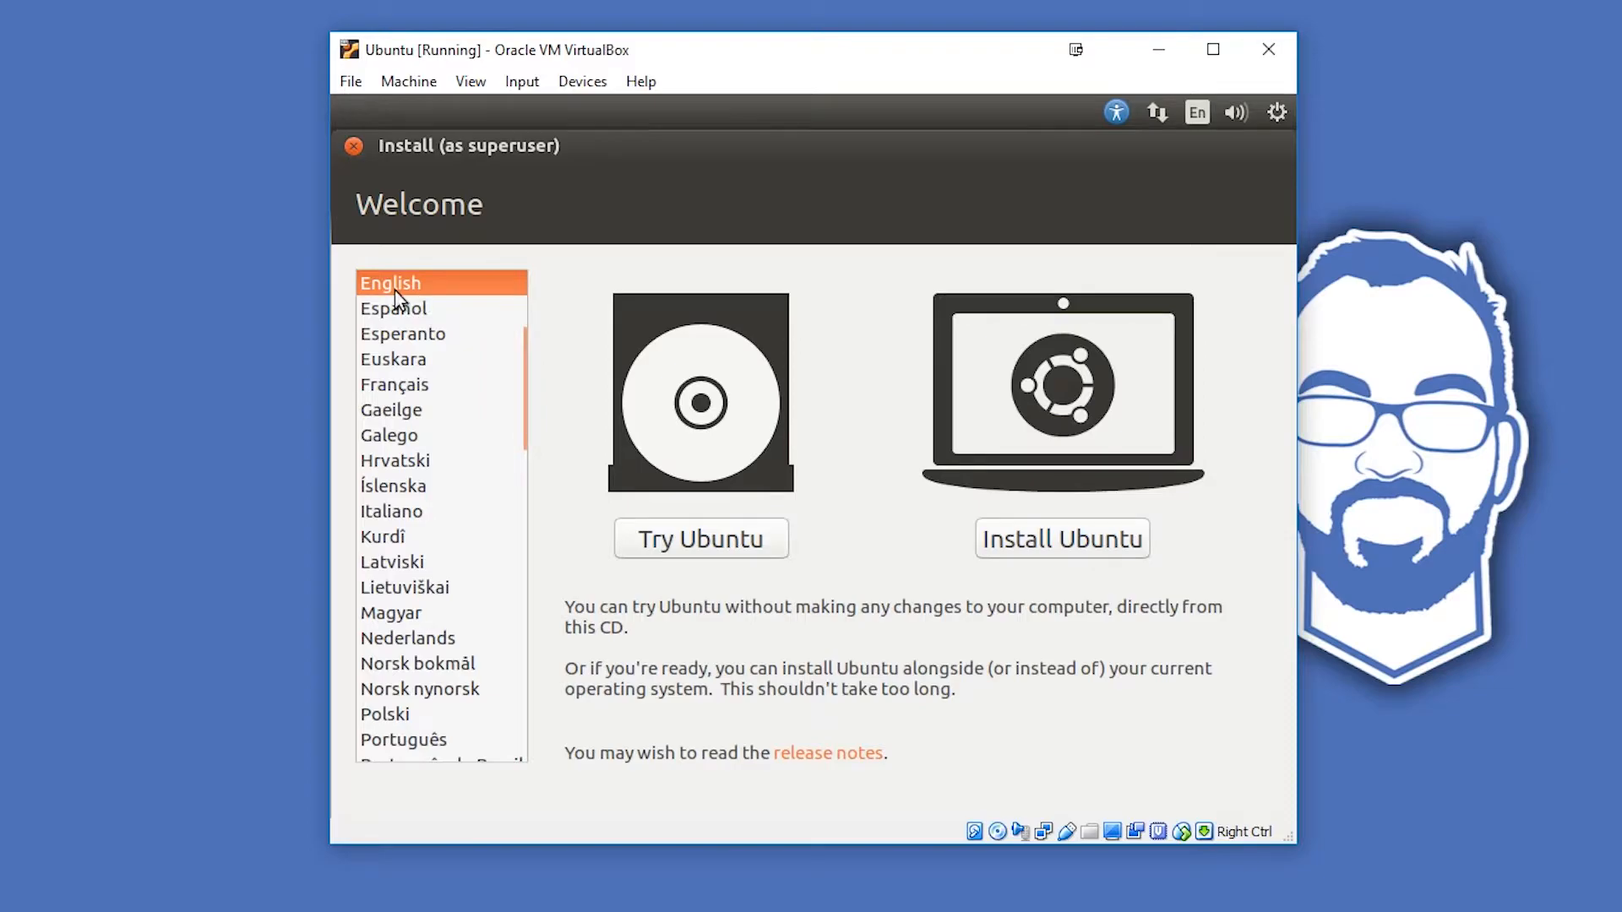
- Look through the installer languages, keep English, and choose to install Ubuntu
scroll(416, 413, "down", 10)
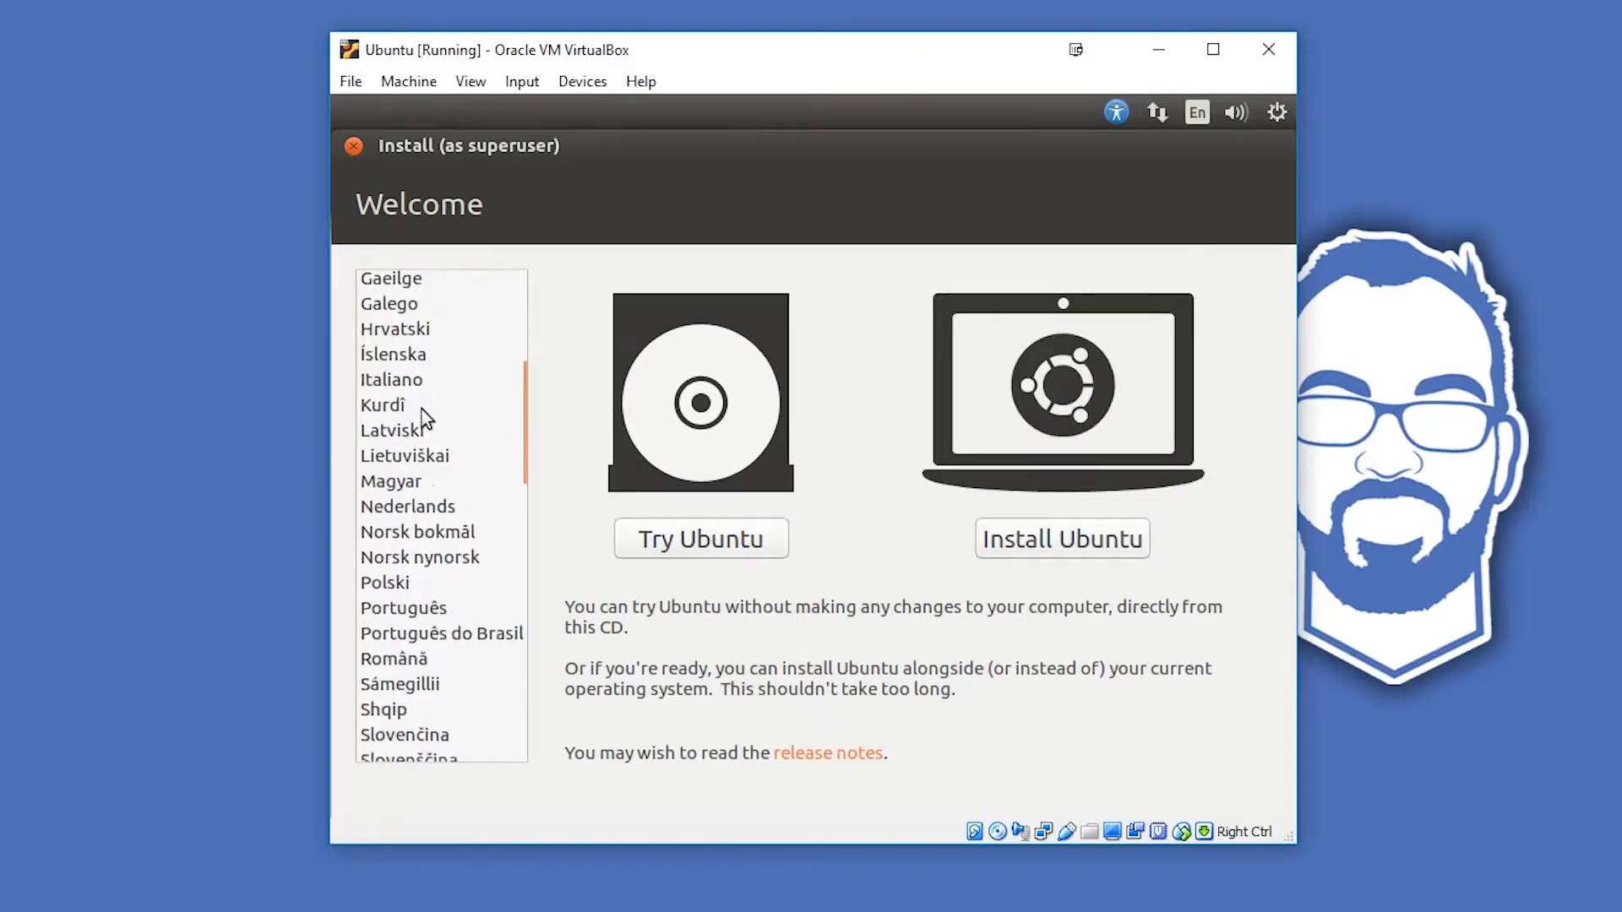
scroll(419, 413, "down", 10)
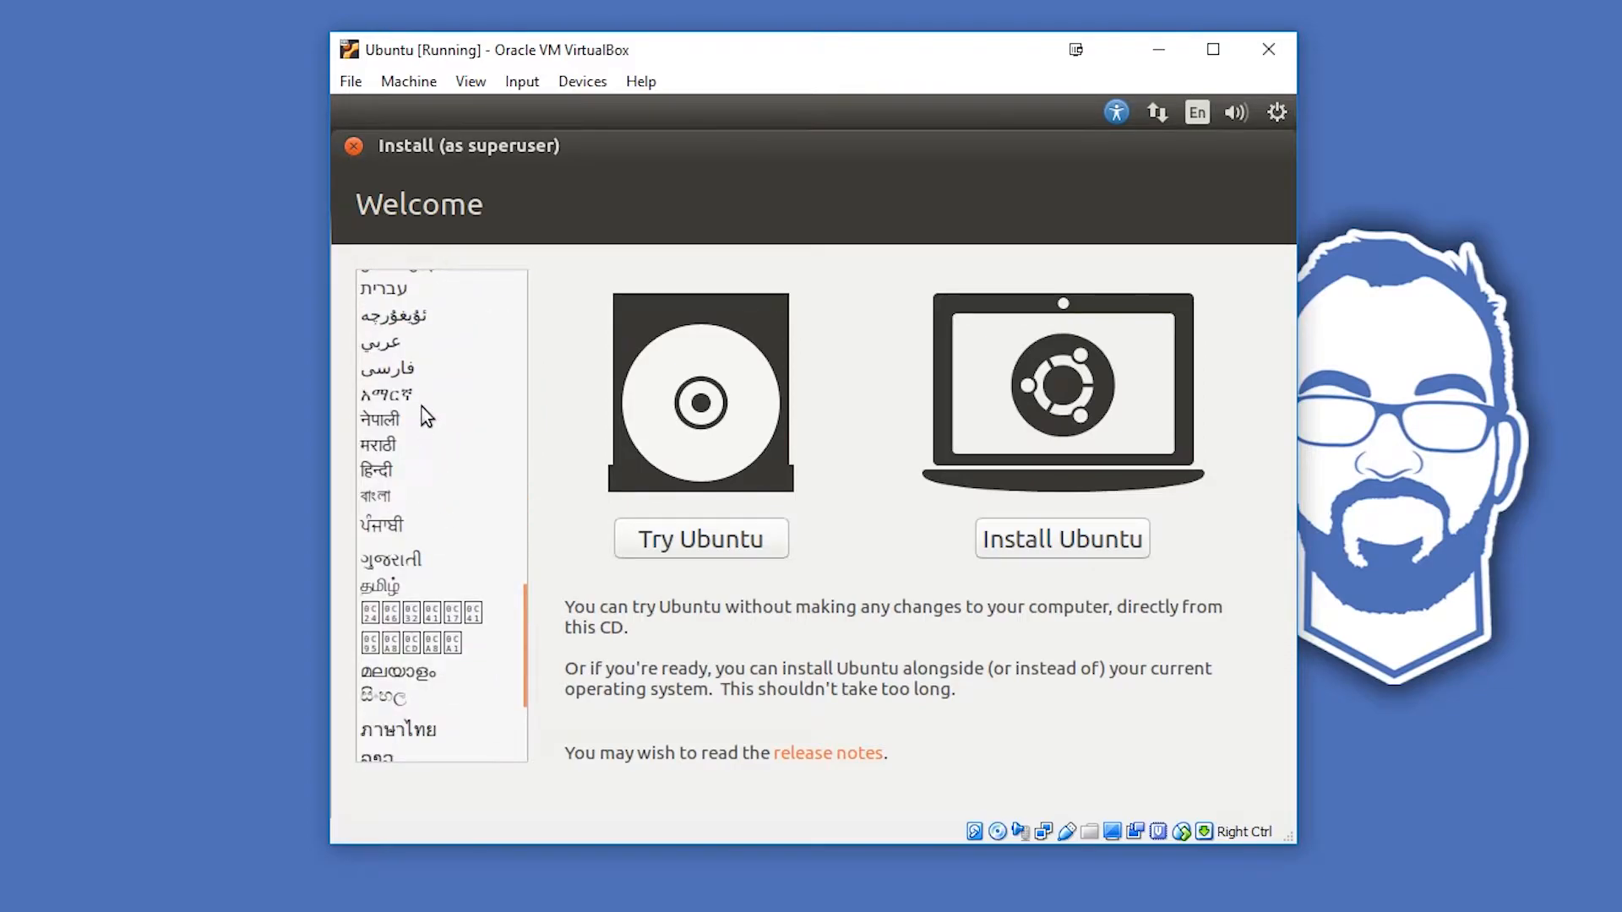
scroll(419, 414, "up", 20)
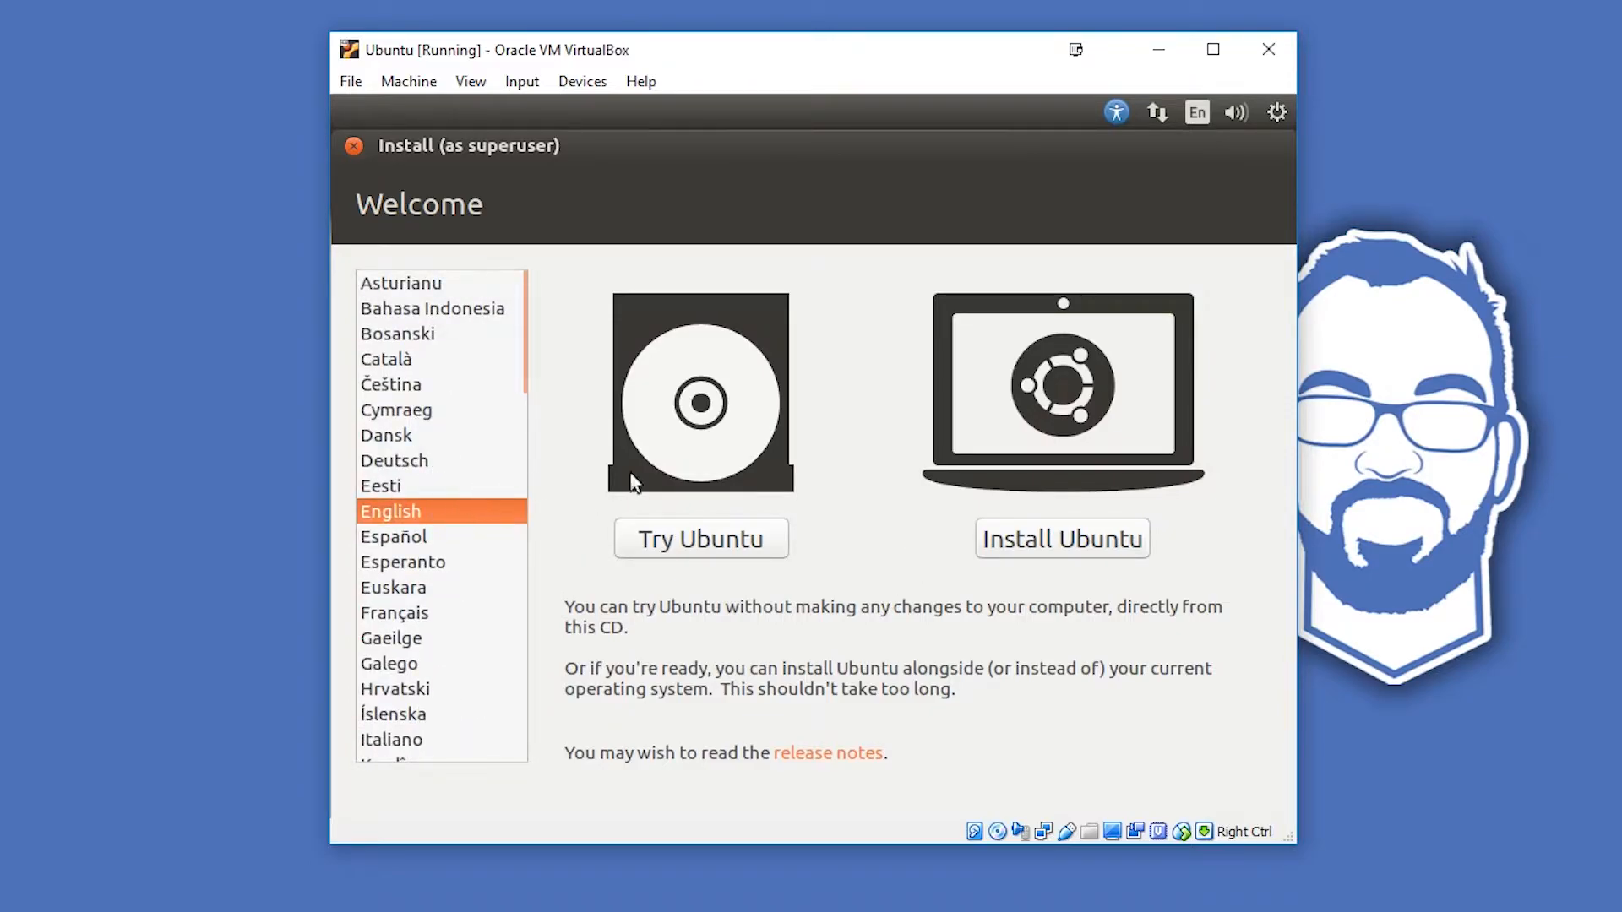
left_click(1022, 541)
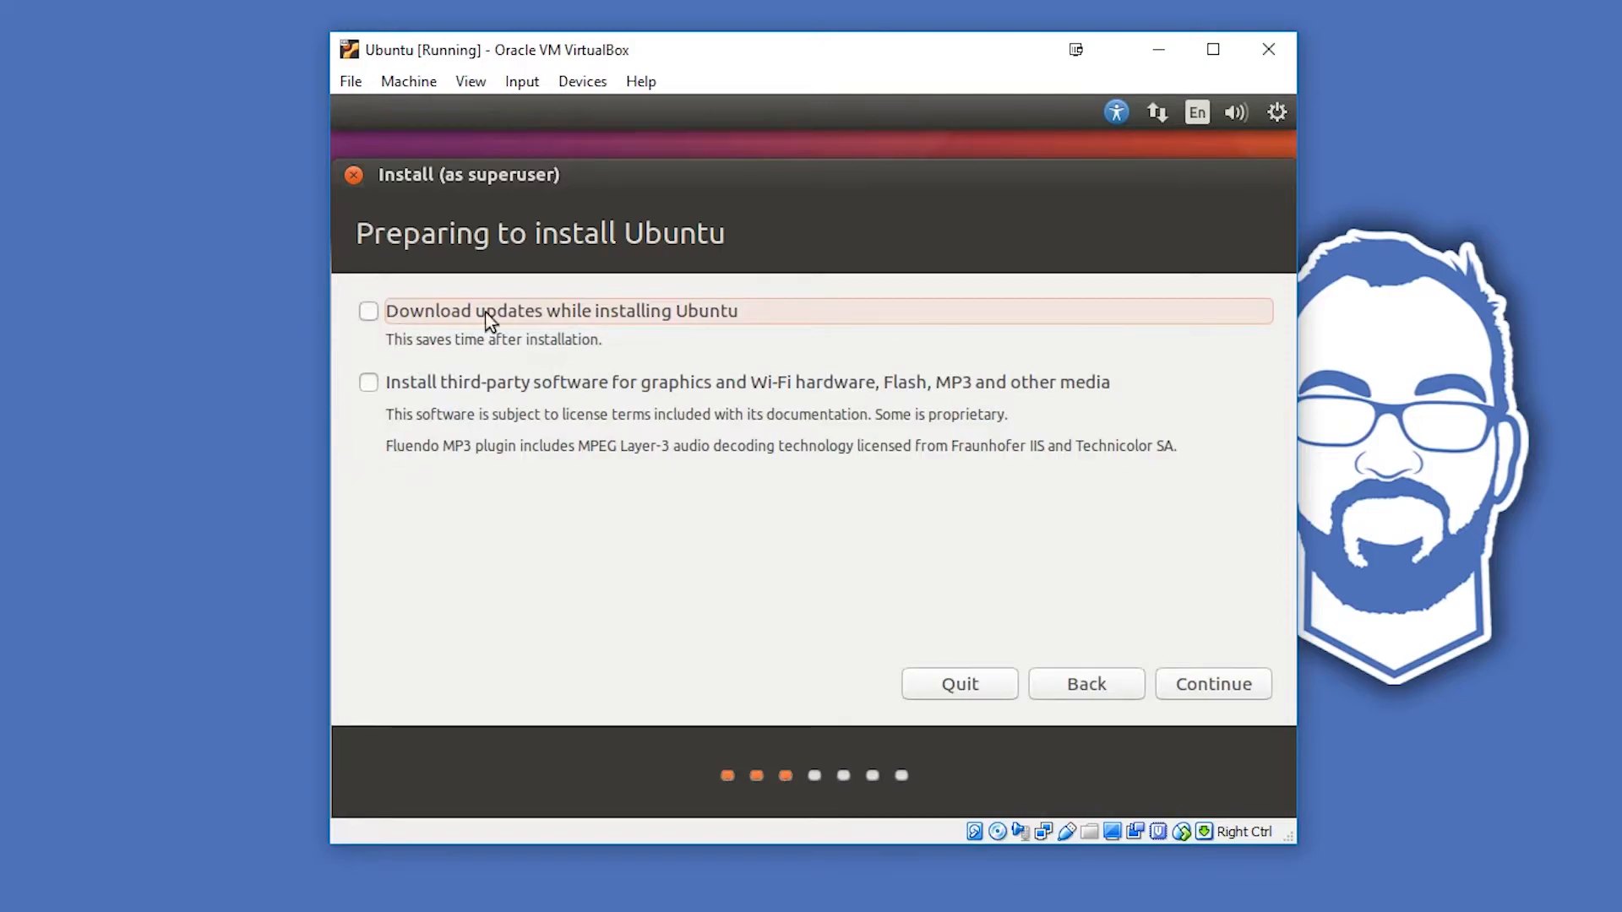
- Enable downloading updates and installing third-party software during the Ubuntu installation, and continue
left_click(456, 311)
left_click(368, 385)
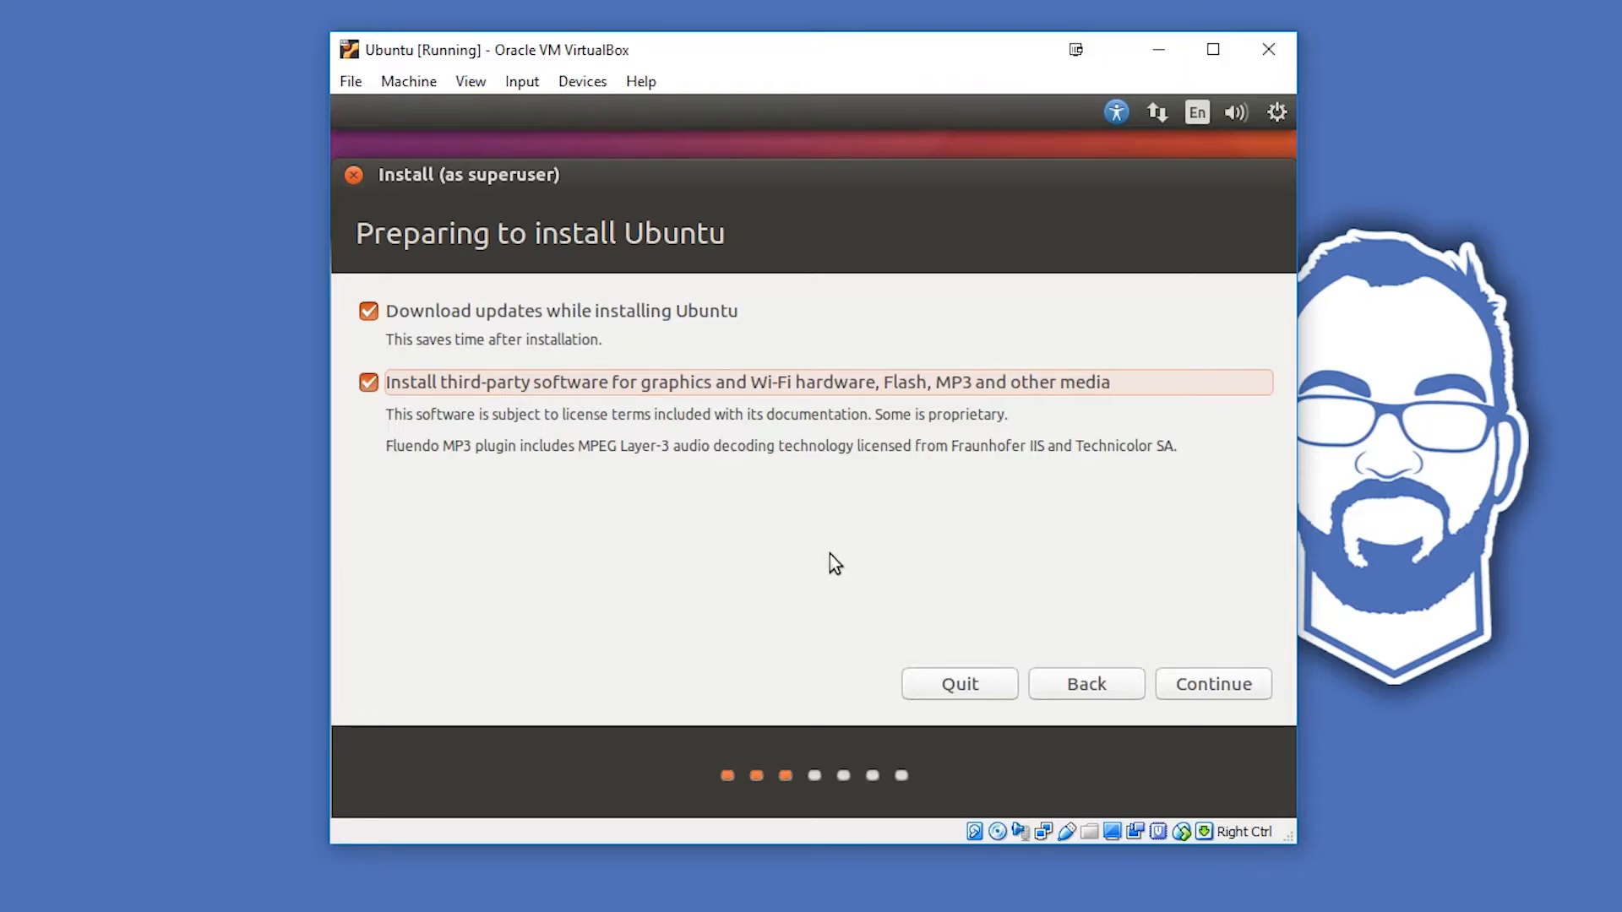
left_click(1216, 686)
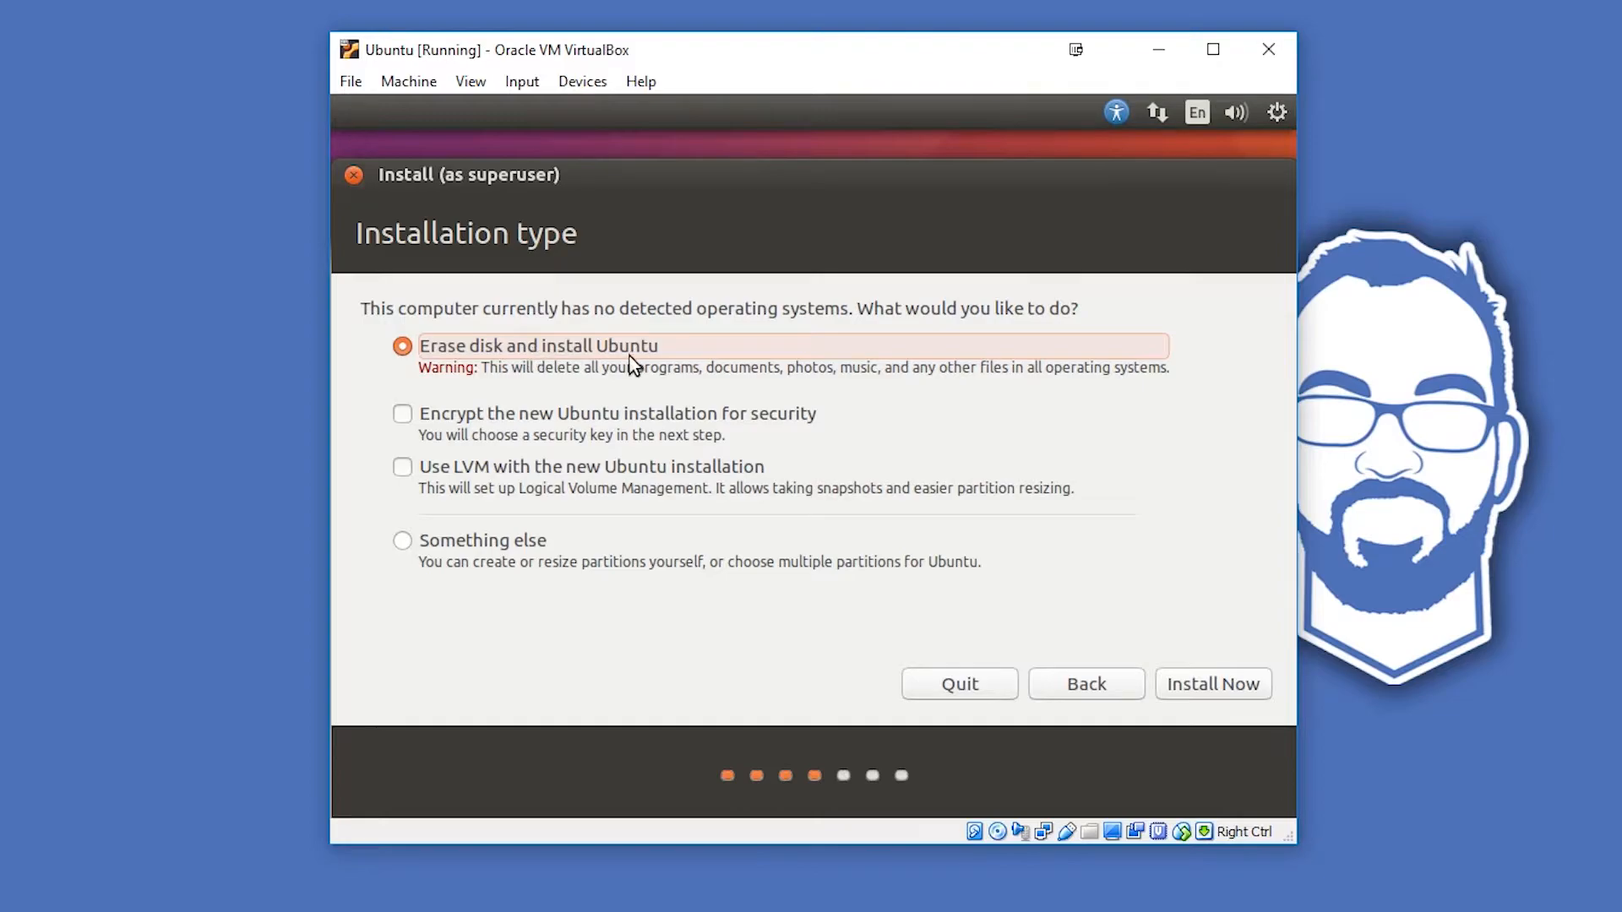
- Start the installation with the disk erased and confirm writing the partition changes to disk
left_click(1202, 683)
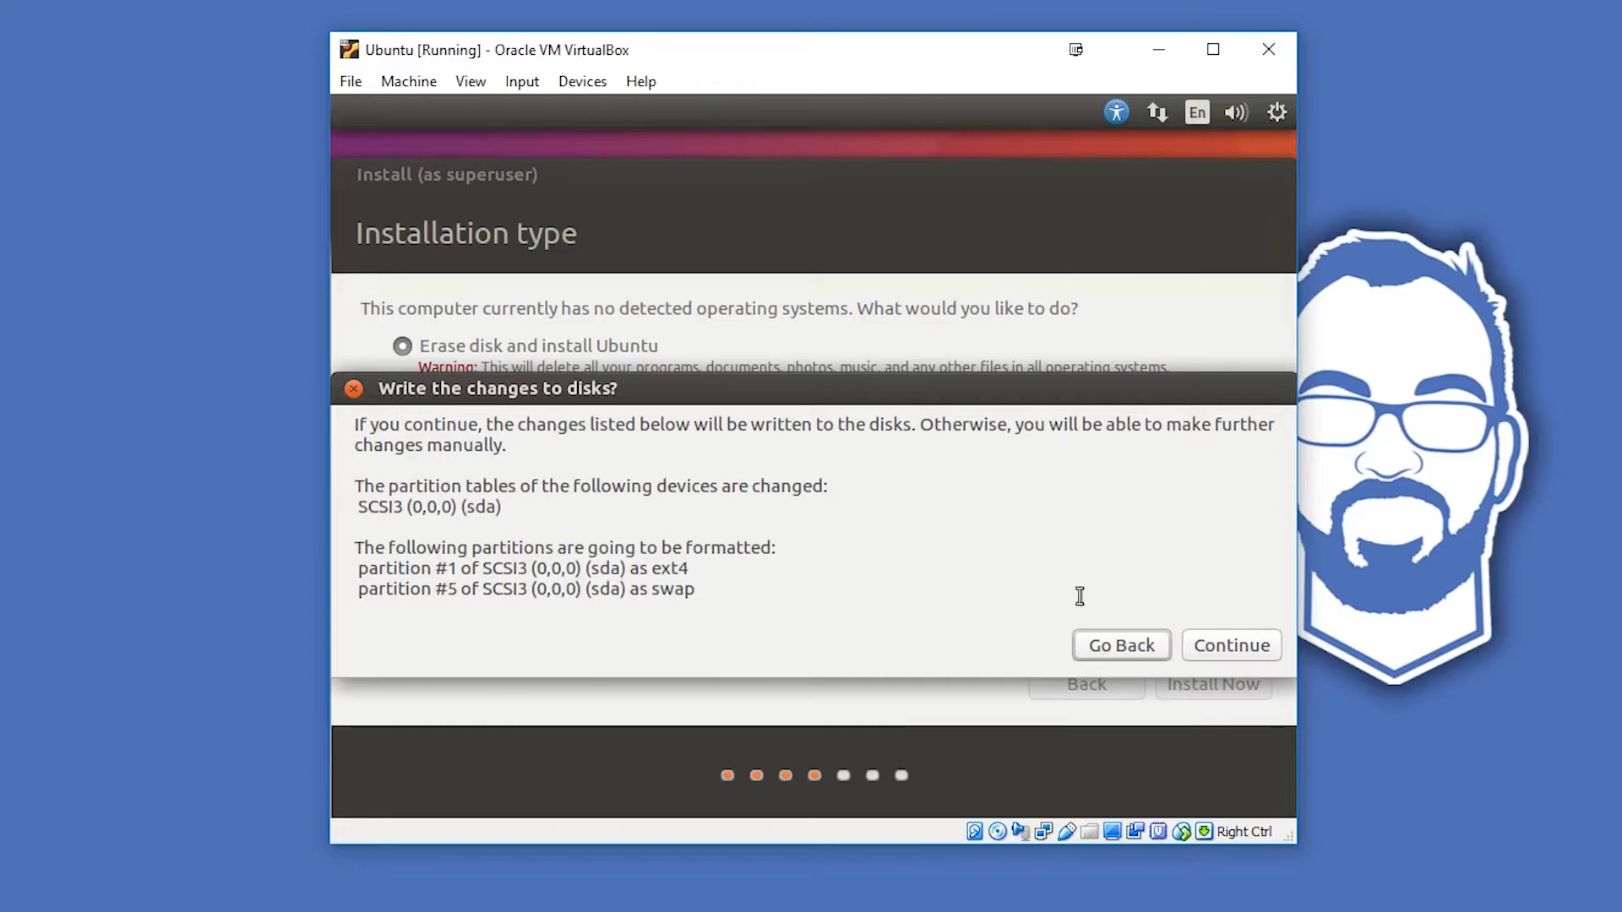
left_click(1234, 648)
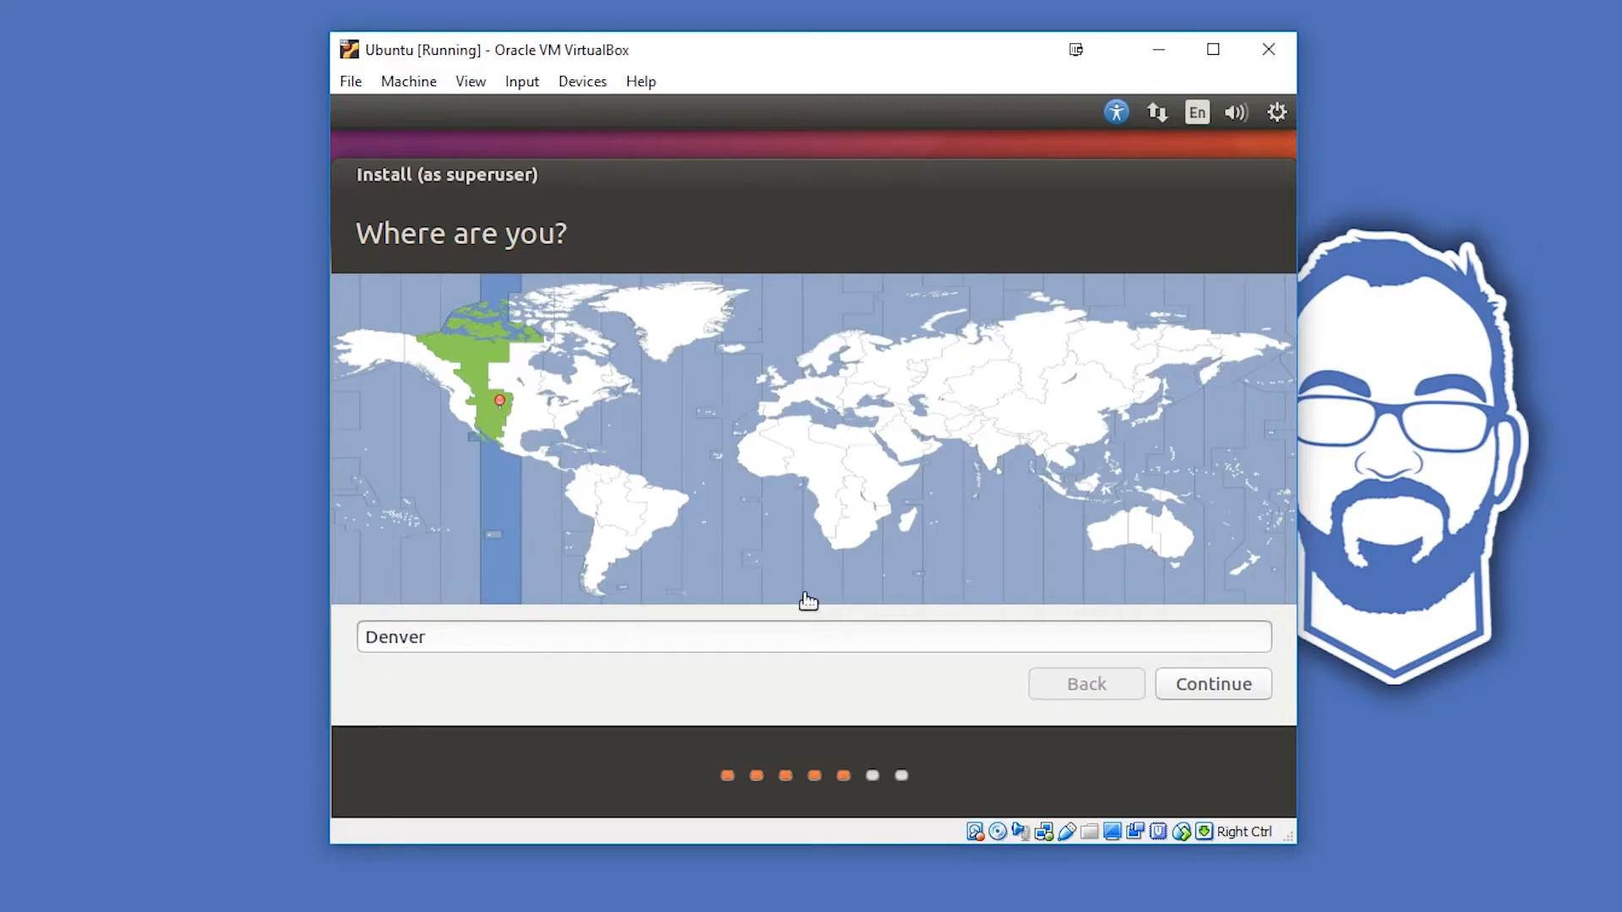
- Accept Denver as the location, look through the keyboard variants, and keep the English (US) layout
left_click(1219, 686)
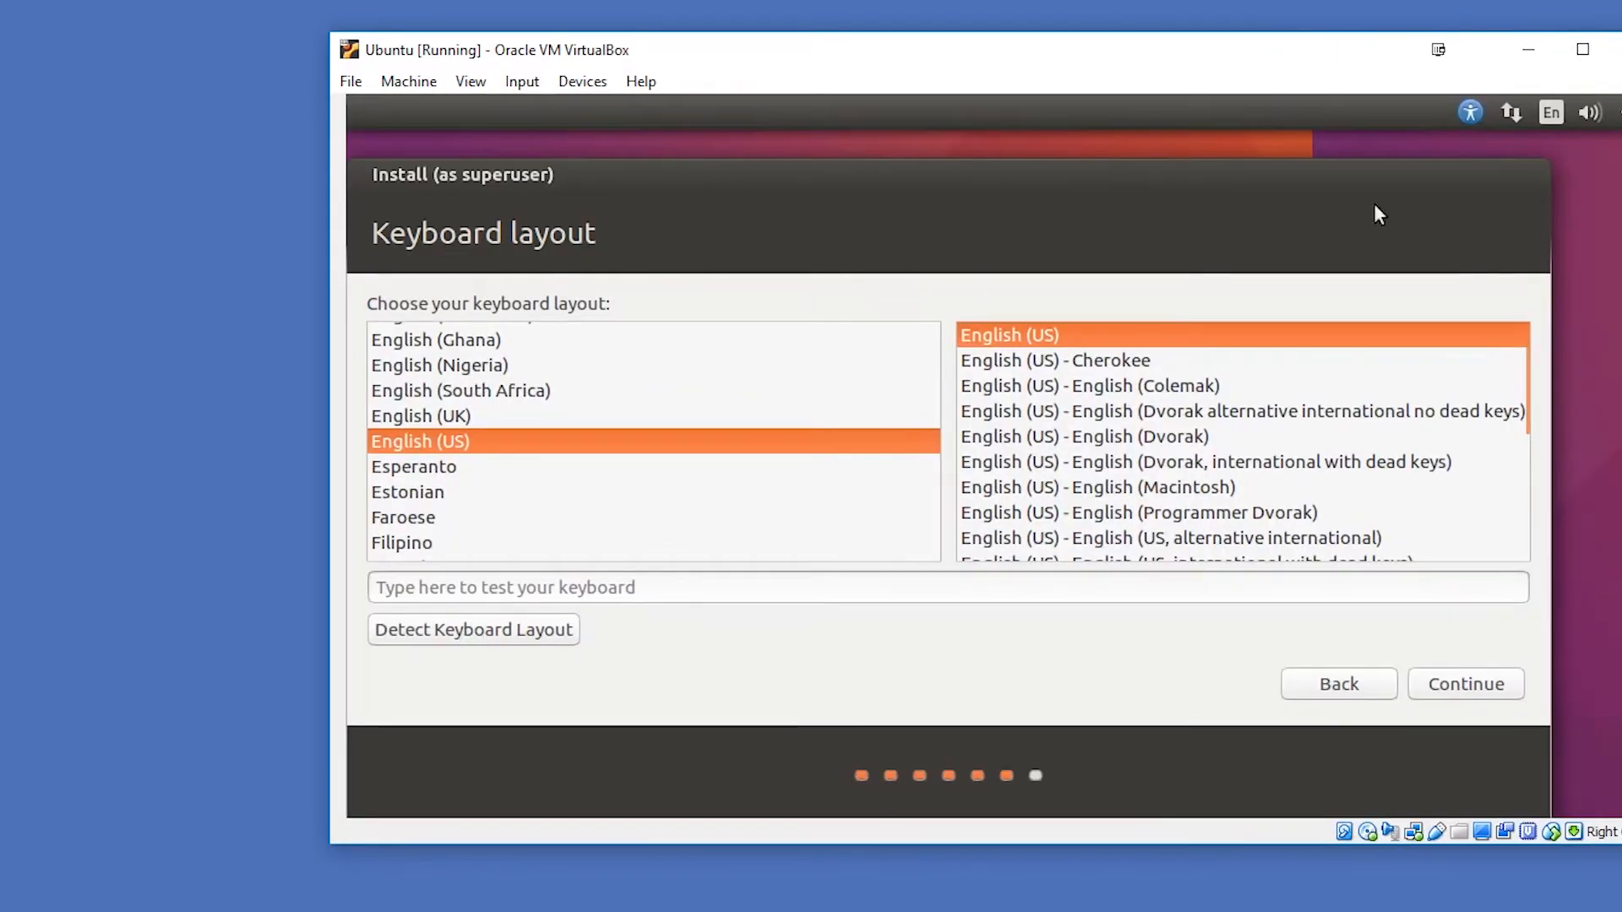
left_click_drag(1113, 59, 838, 29)
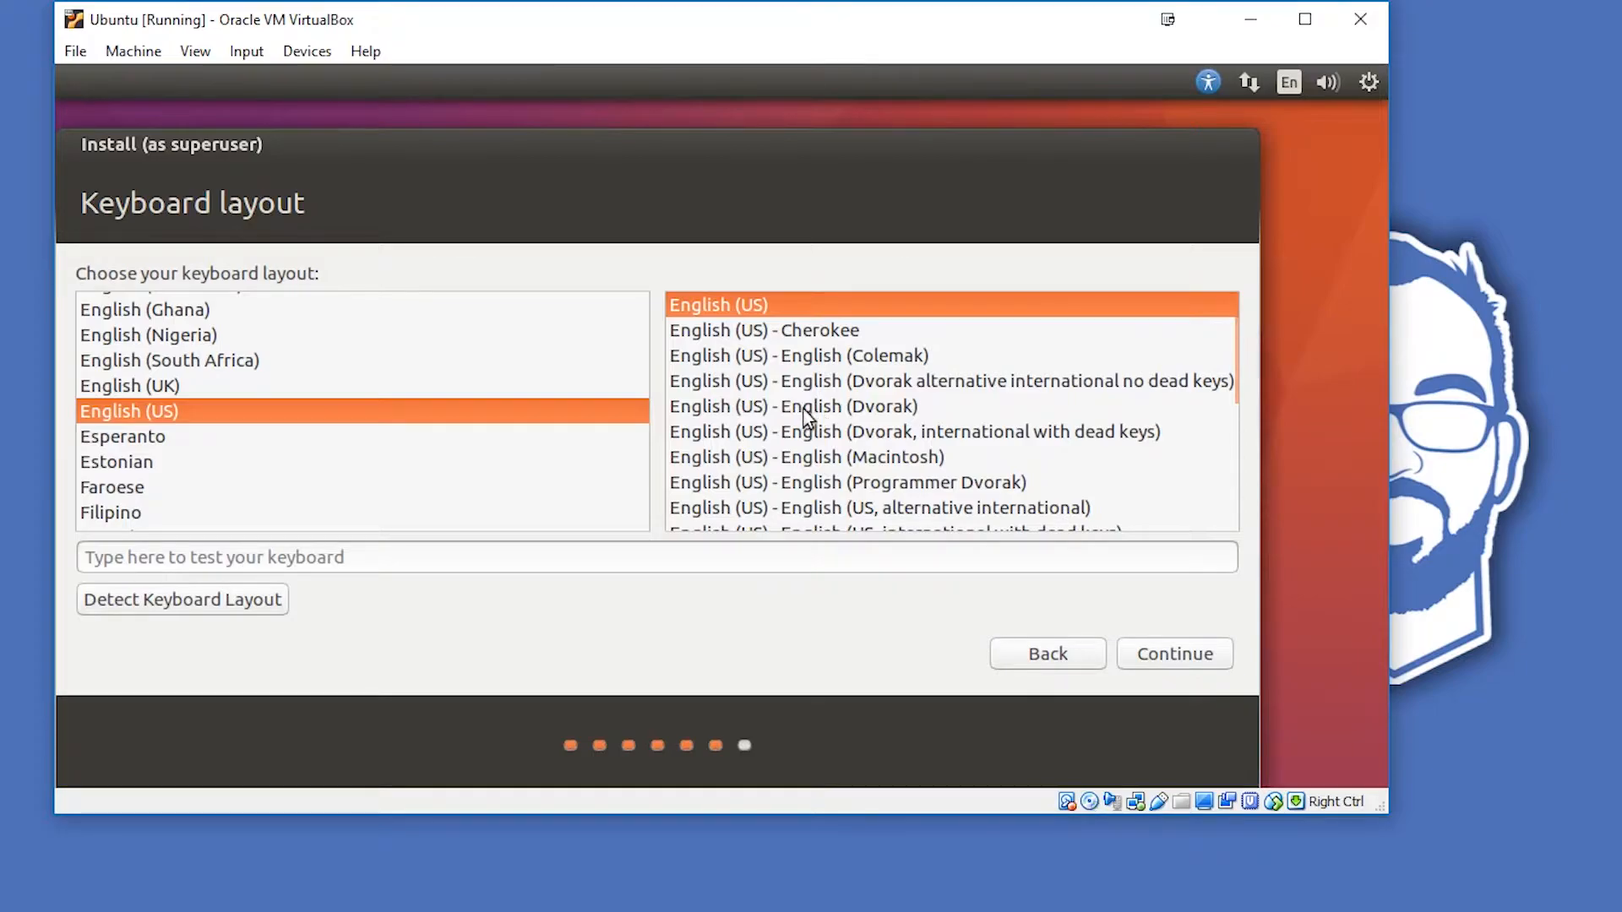
scroll(832, 435, "down", 5)
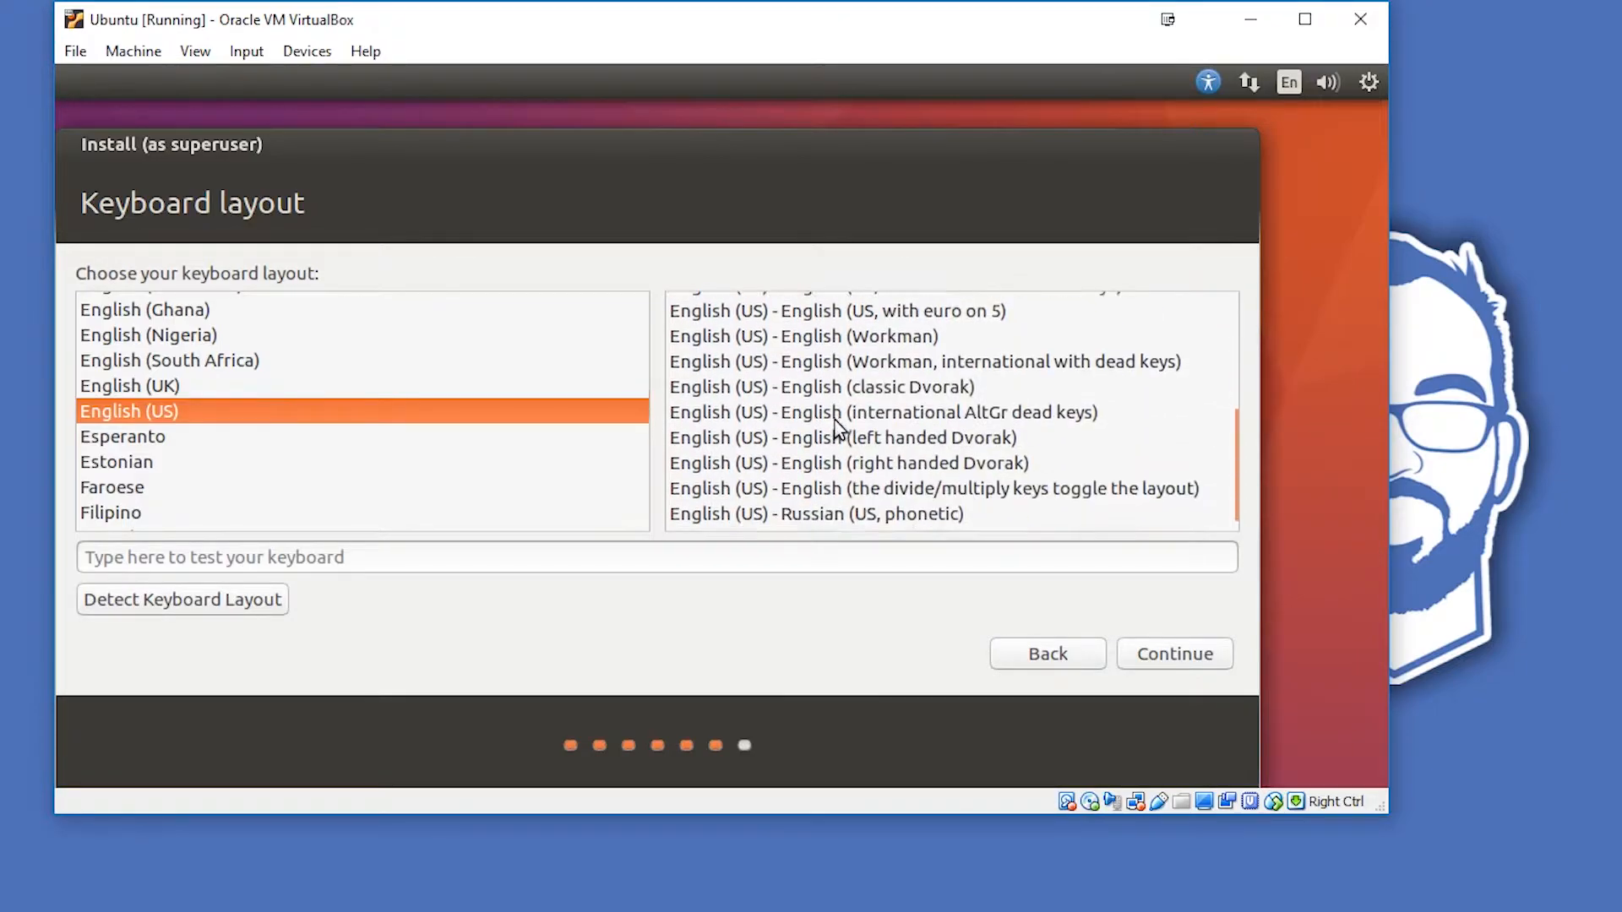
scroll(839, 377, "up", 5)
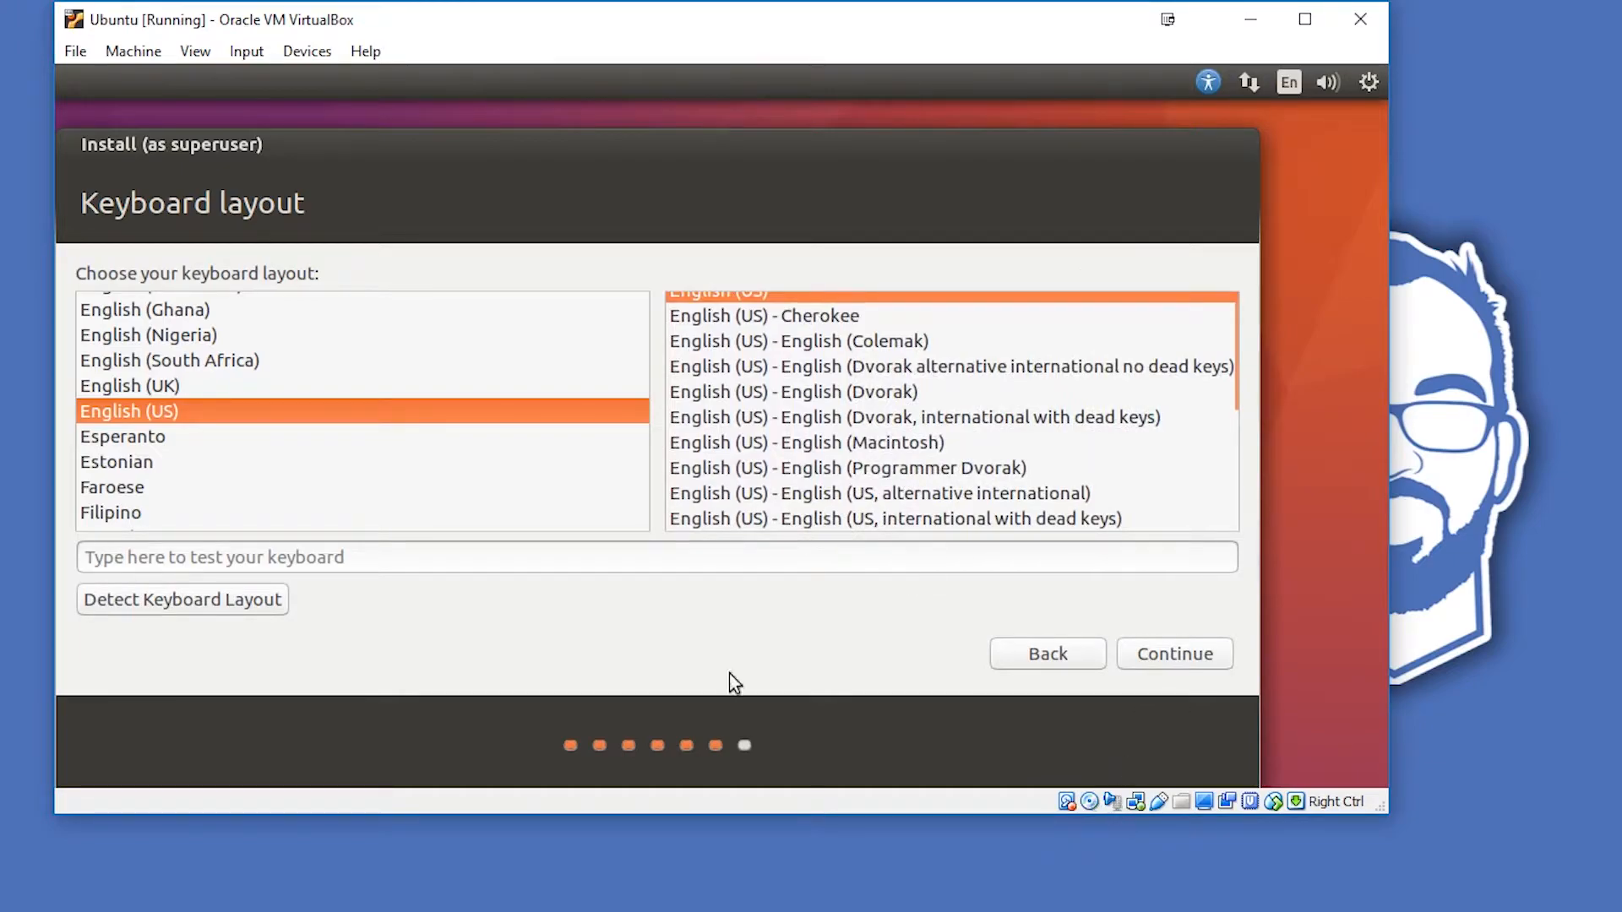
scroll(798, 475, "up", 1)
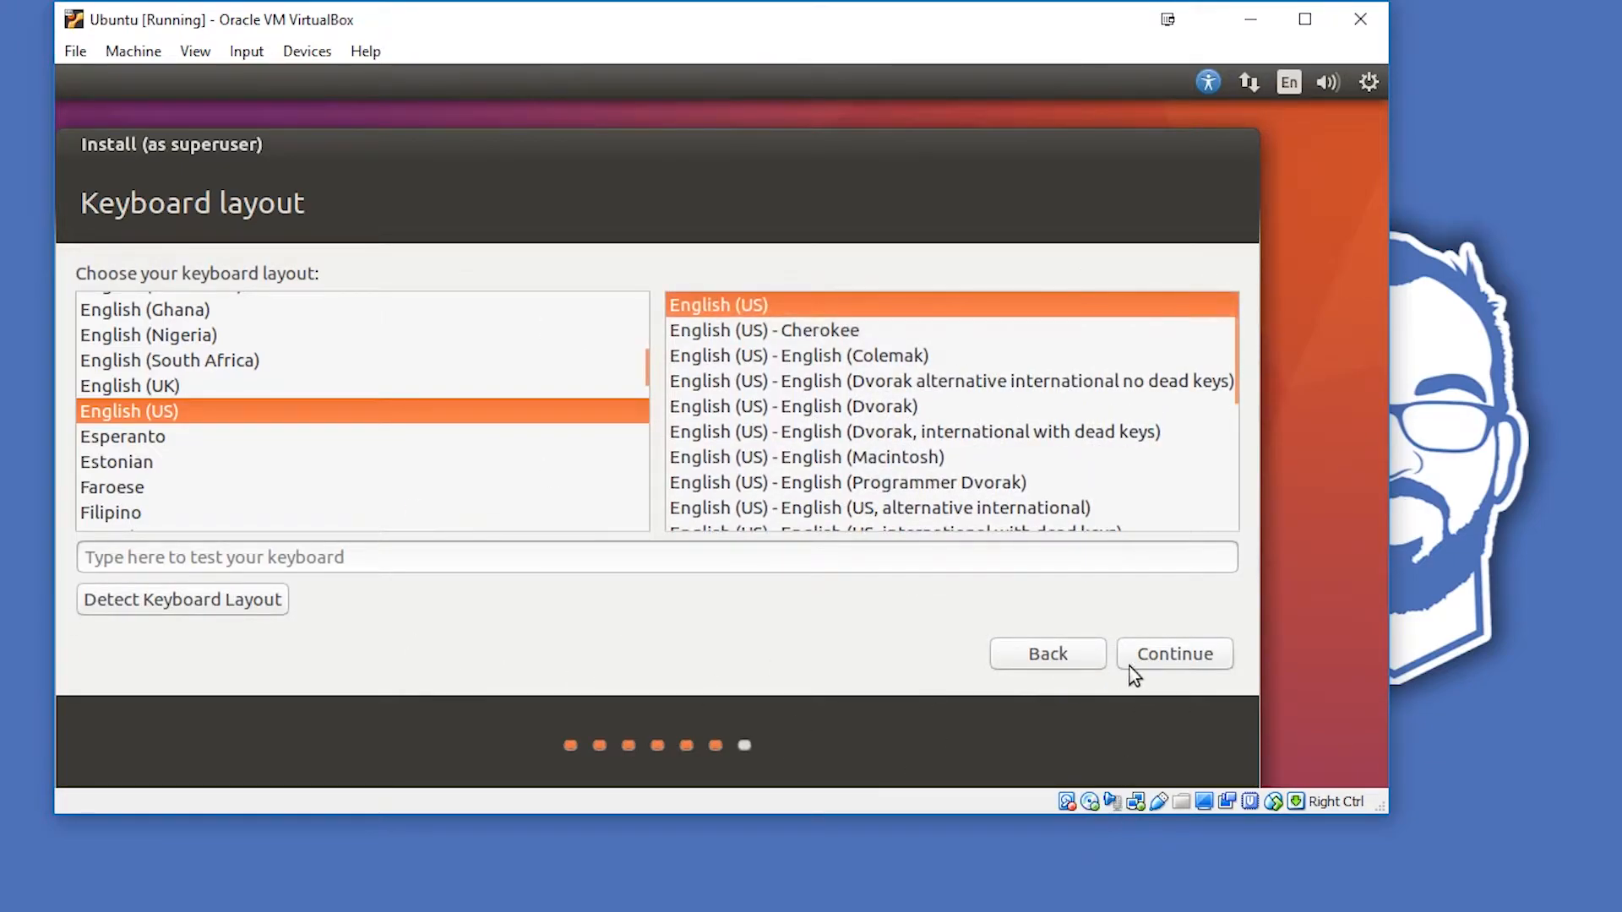
left_click(1153, 659)
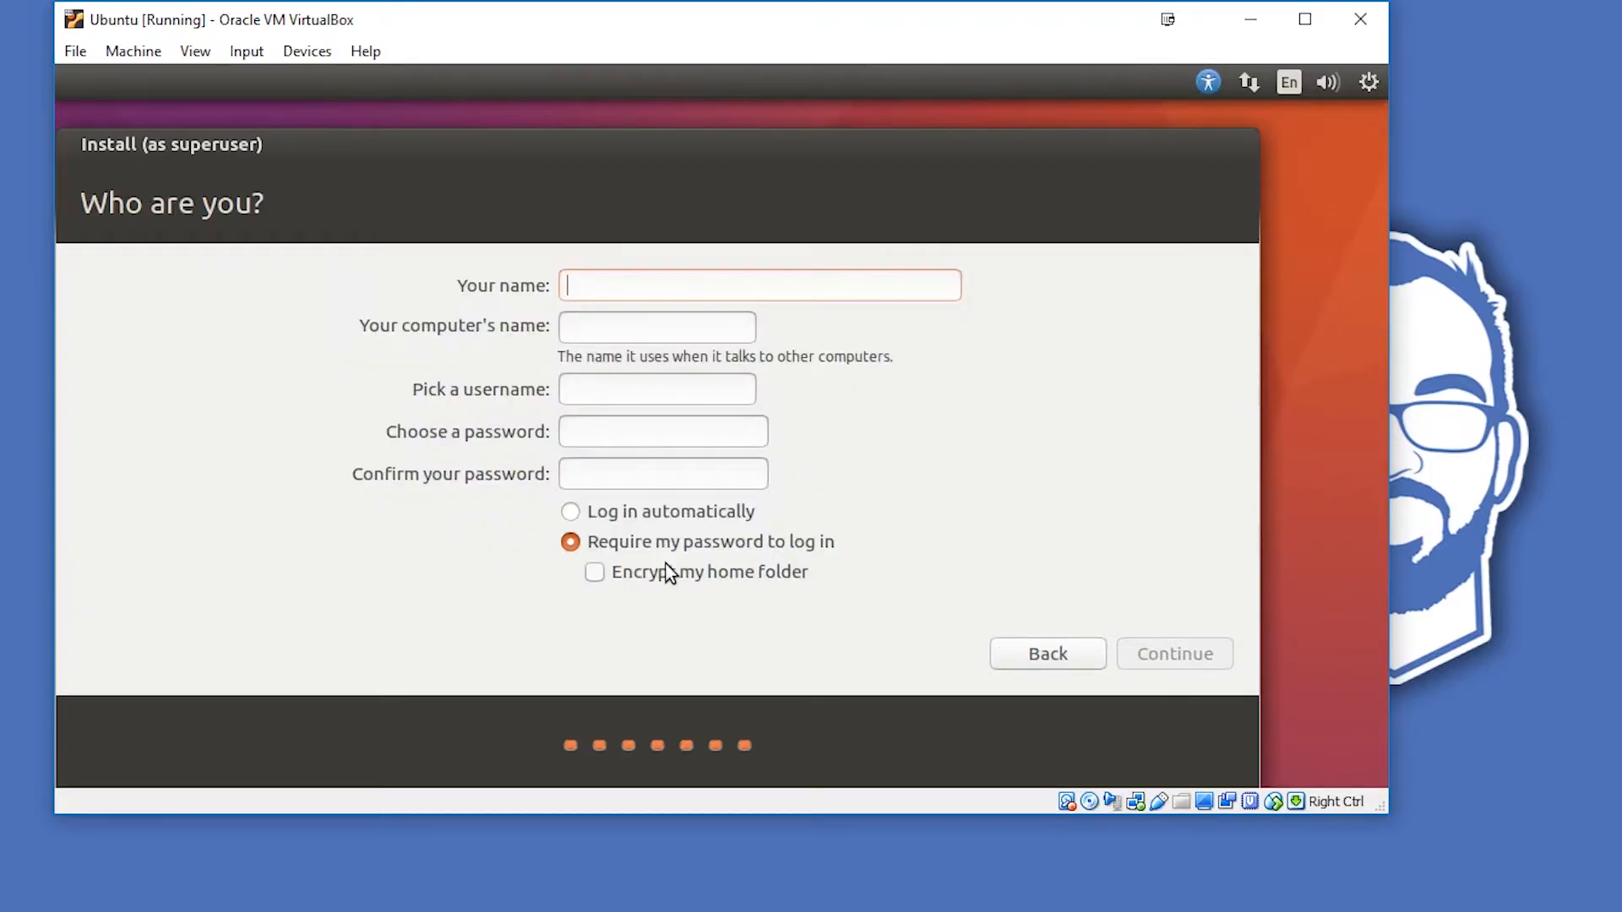
type("Ubuntu")
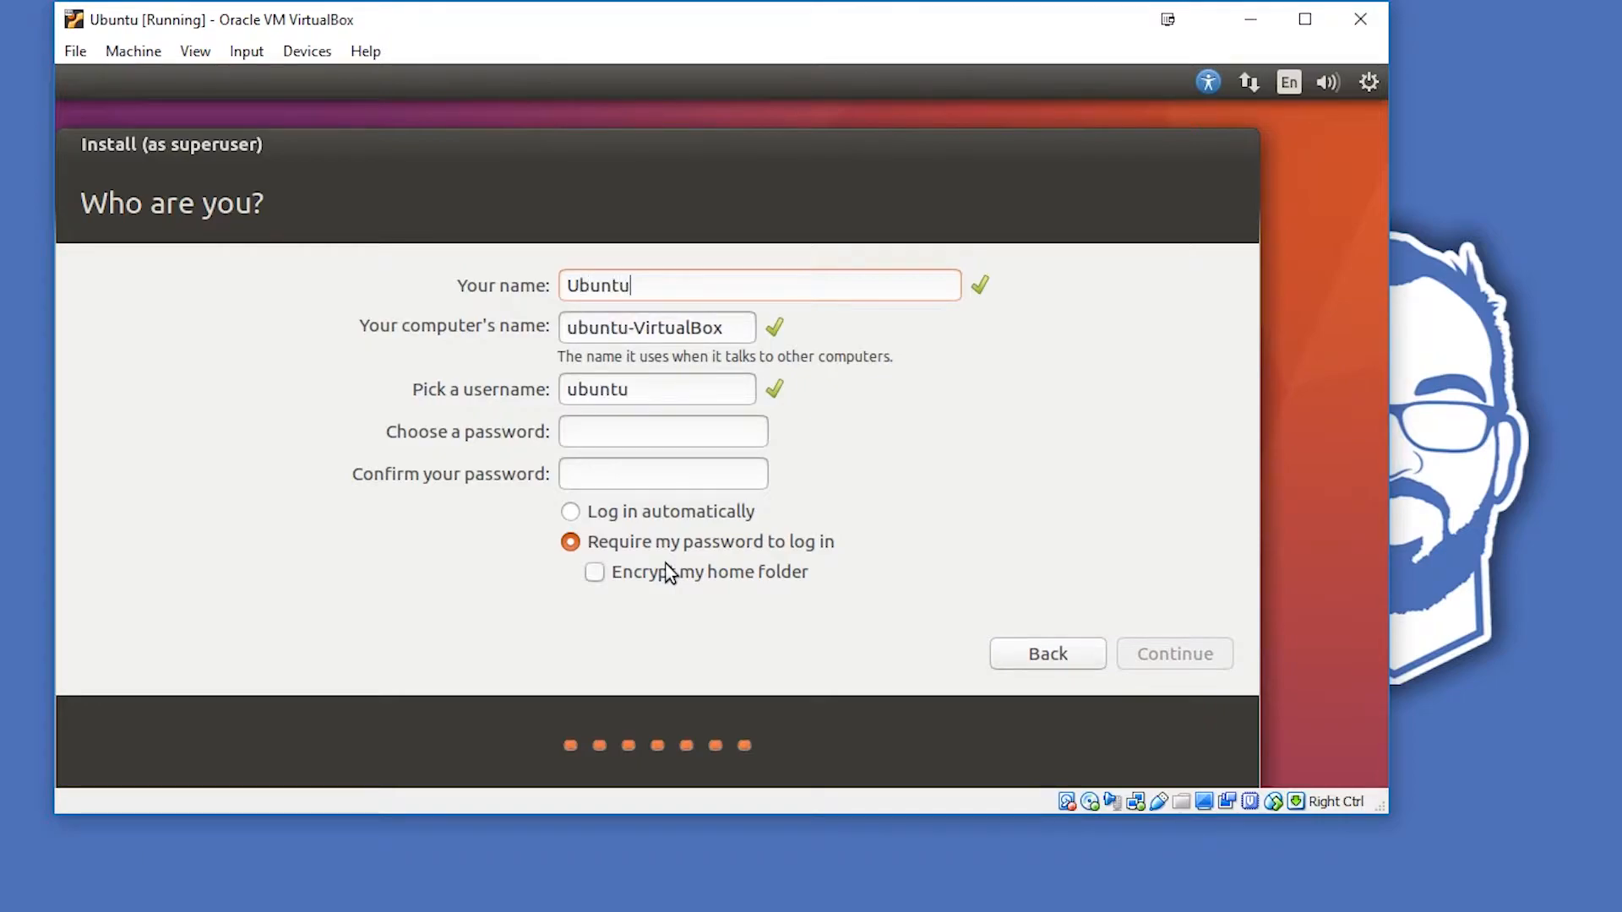
- Set the account's name to DB Tech and its username to dbtech
double_click(634, 392)
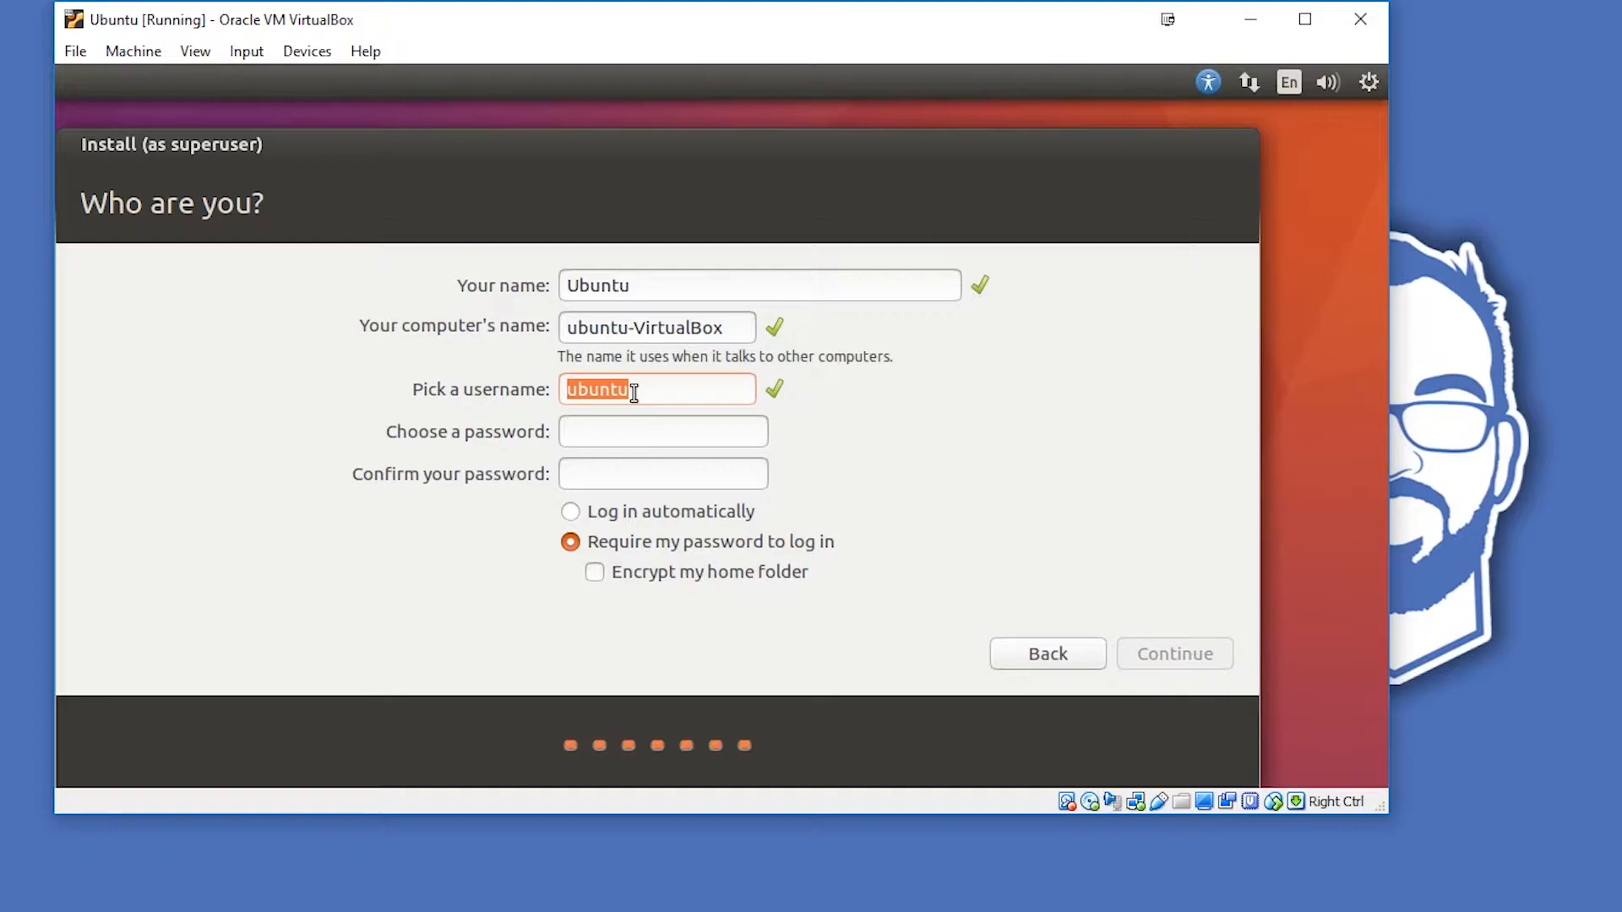
key("shift+Tab")
key("shift+Tab")
type("DB Tech")
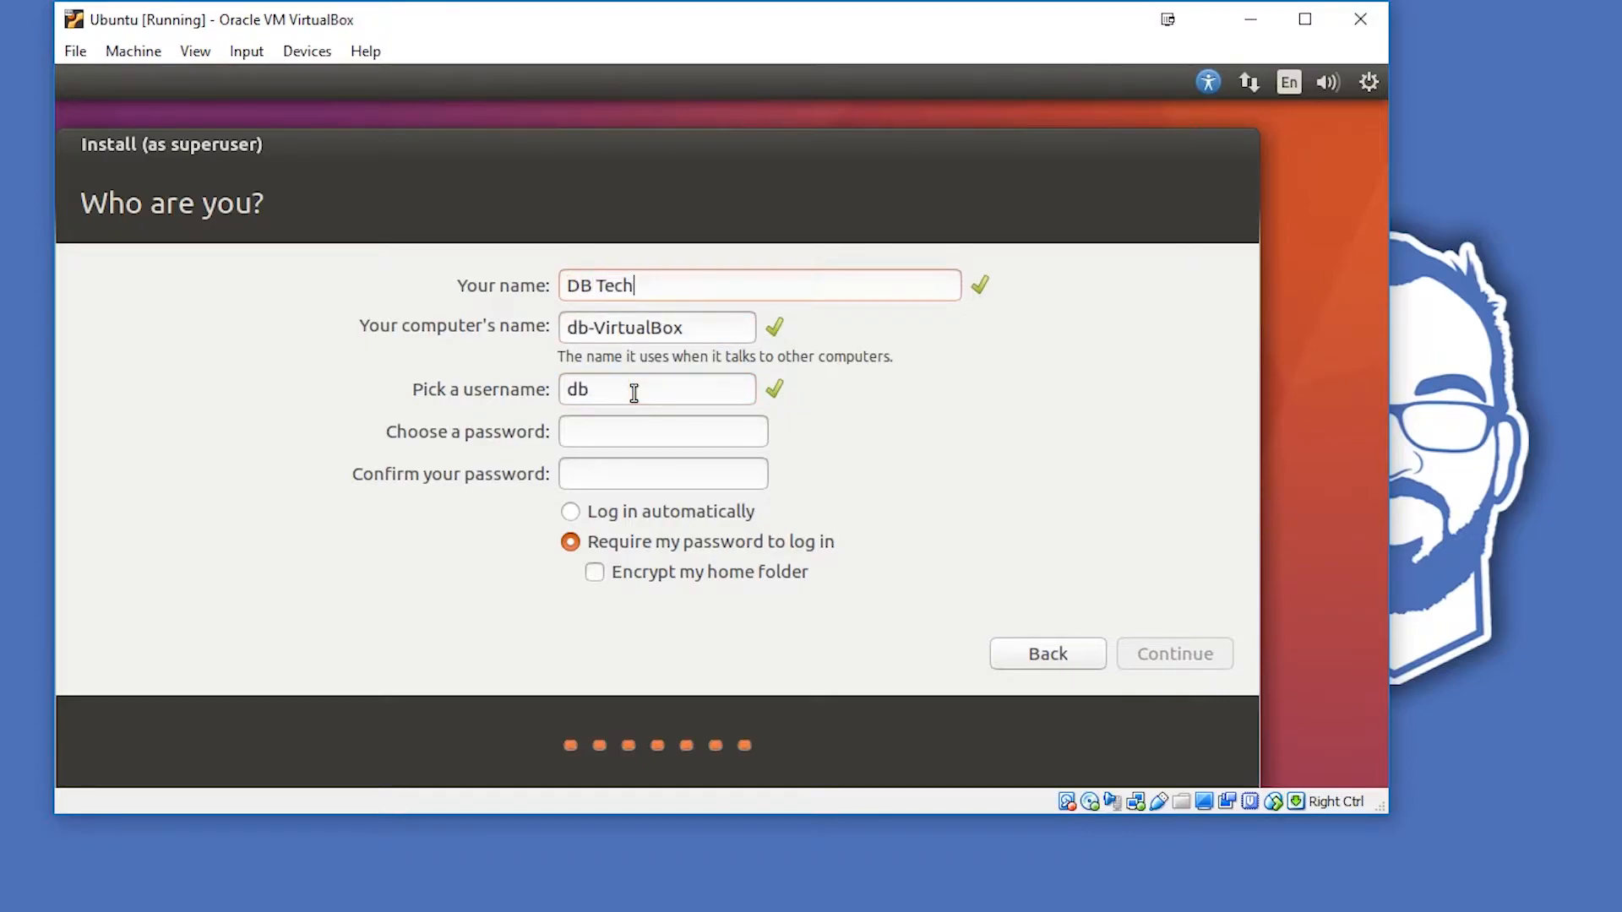
key("Tab")
- Enter and confirm the account password, choose to log in automatically, and continue the installation
key("Tab")
type("dbtech")
key("Tab")
type("********")
key("Tab")
type("********")
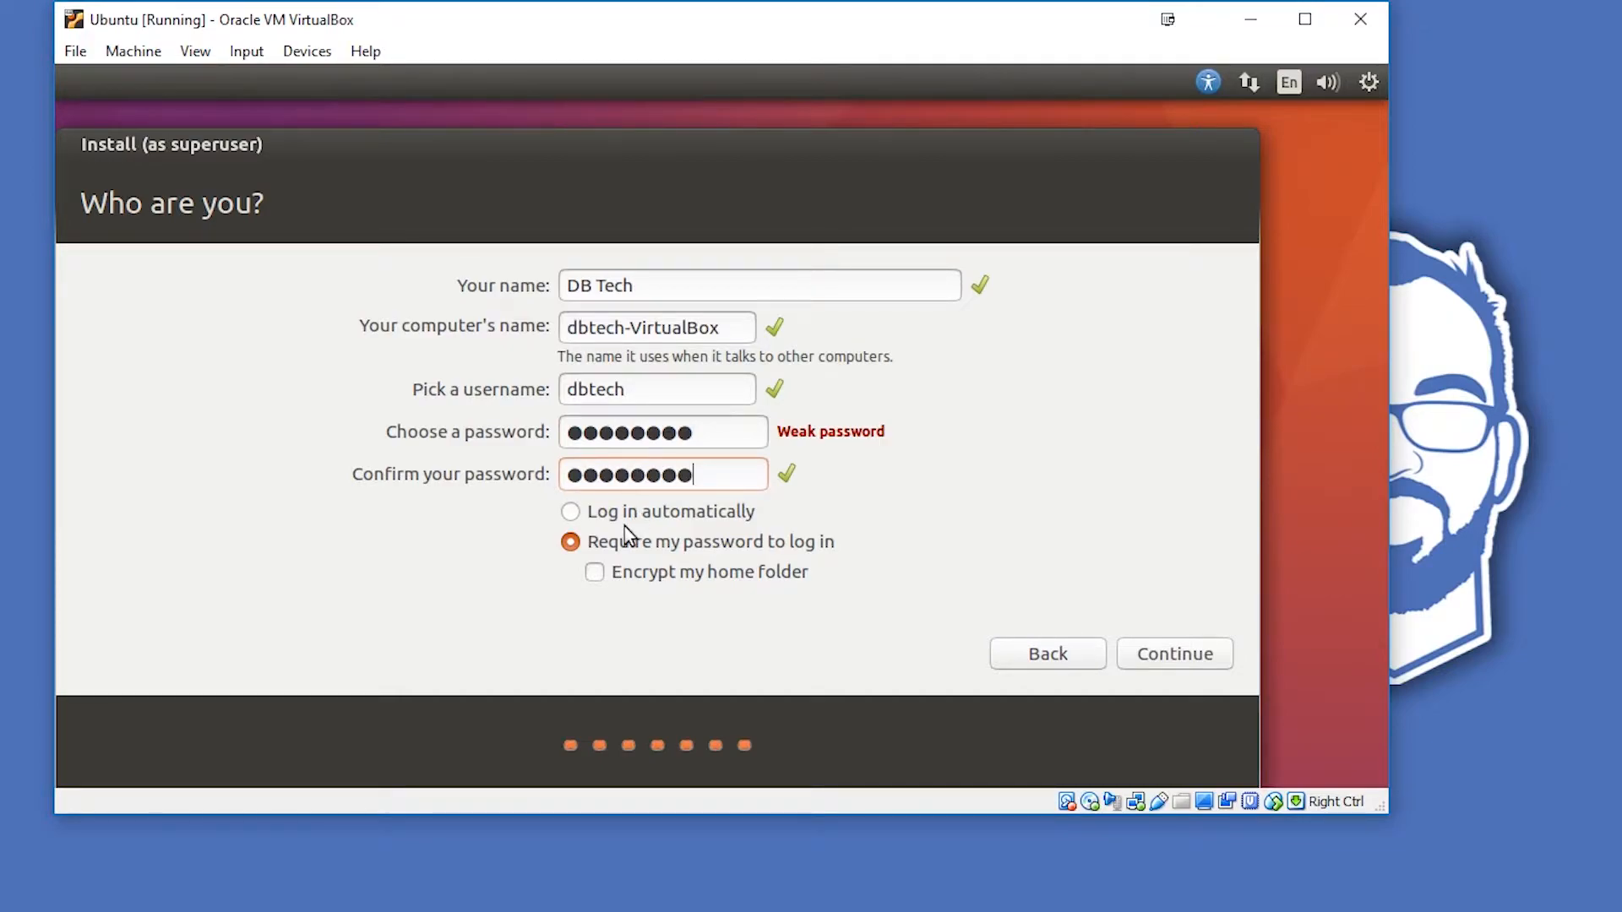
left_click(579, 515)
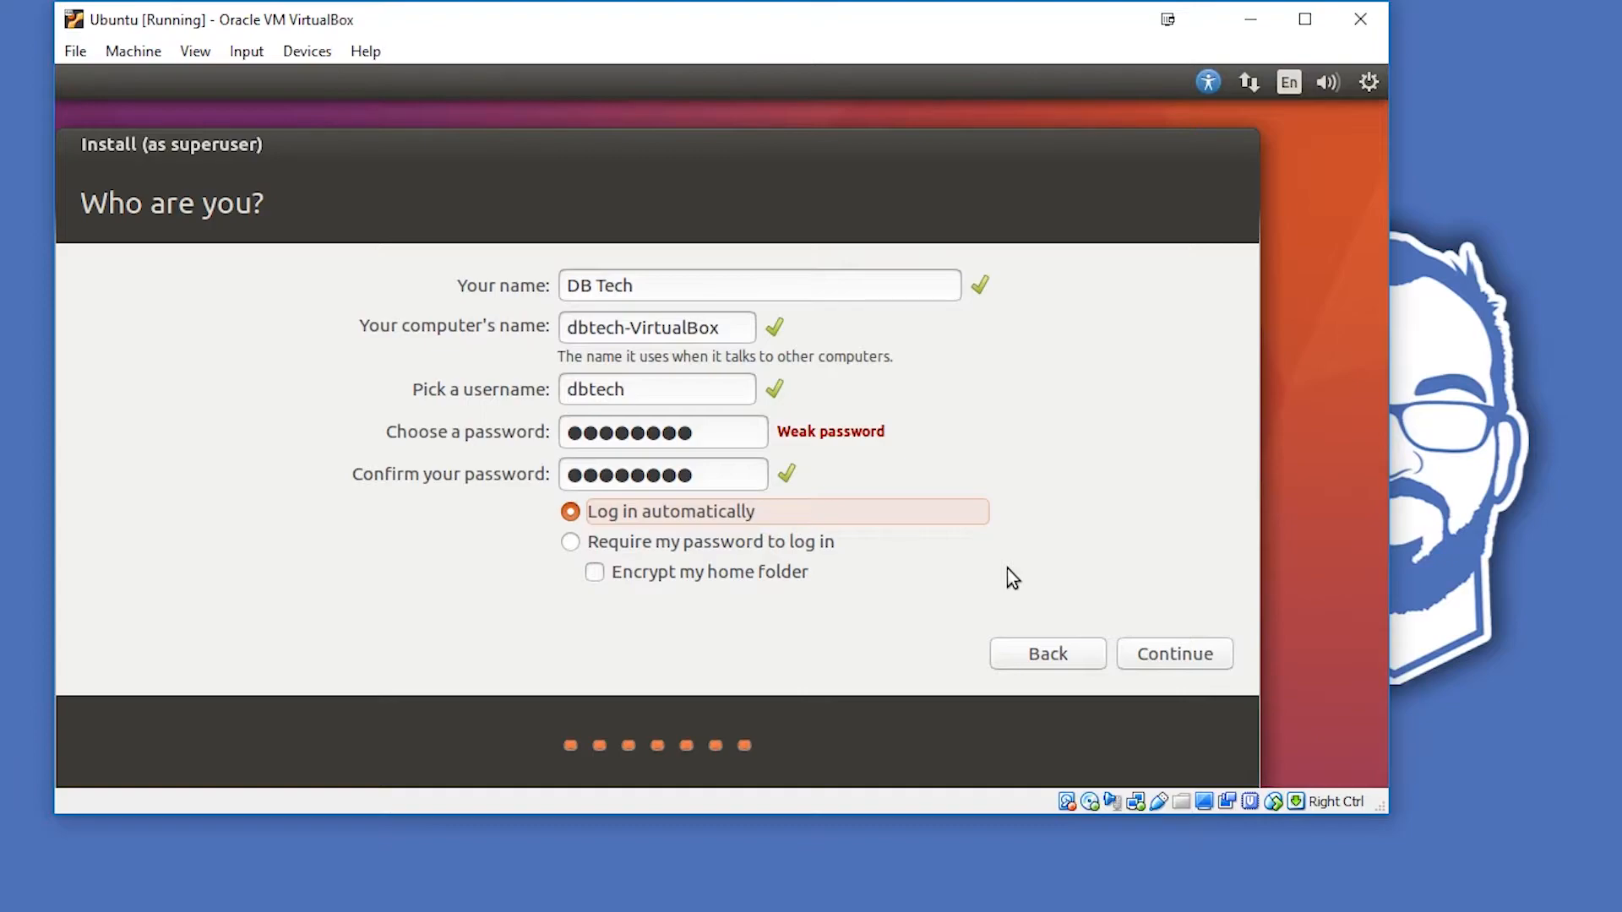
left_click(1180, 659)
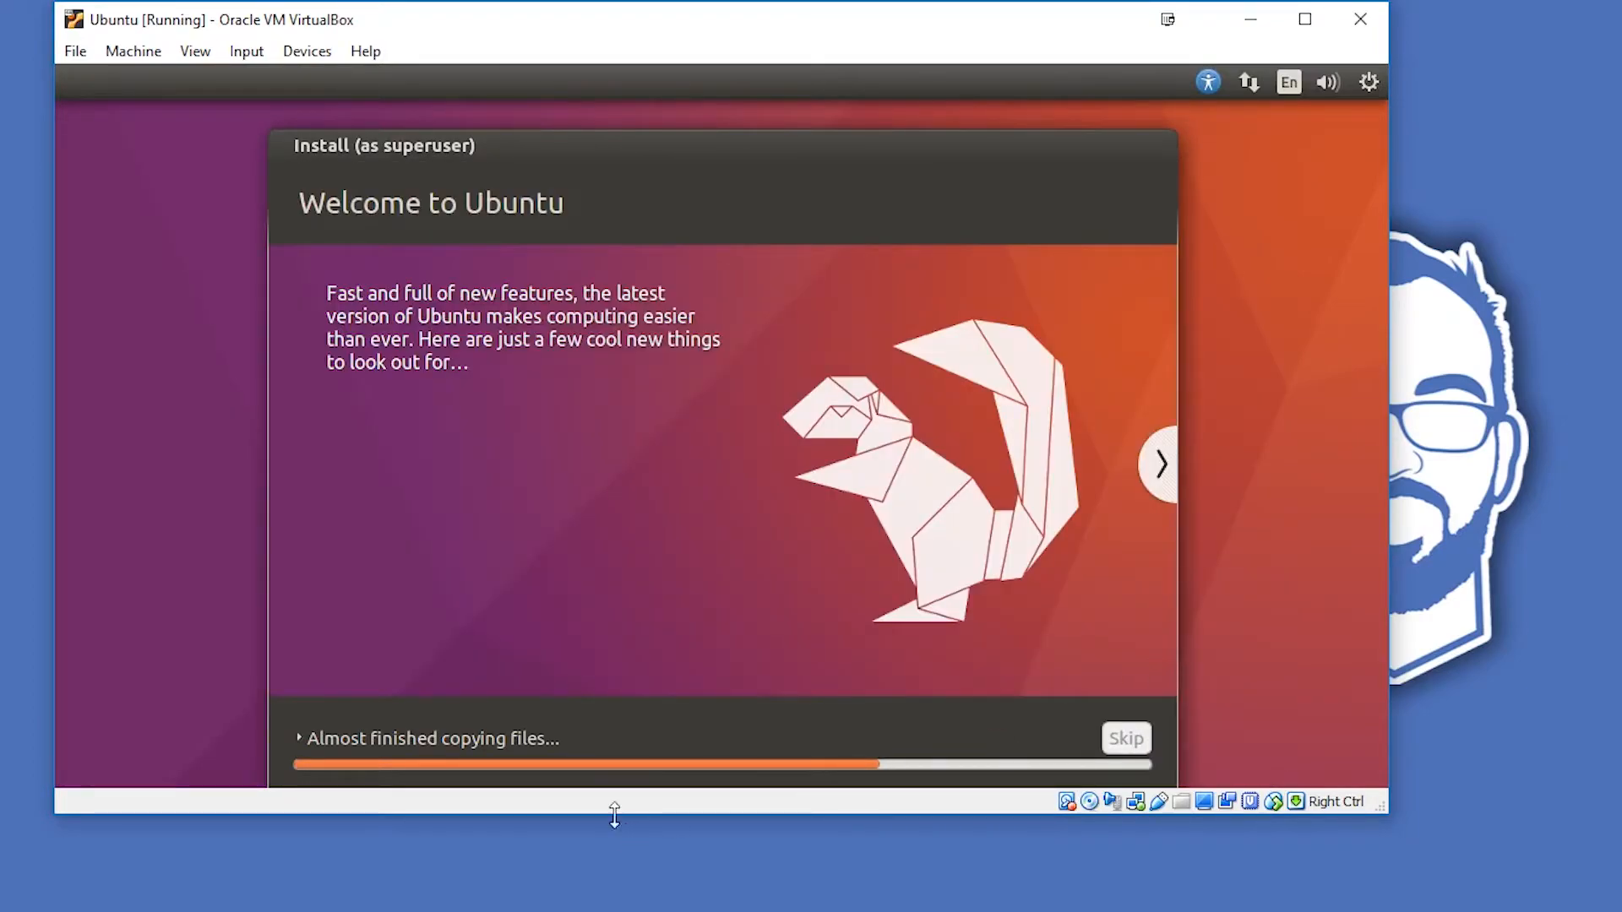
- Restart the virtual machine after the completed installation and reposition its window on the desktop
double_click(542, 816)
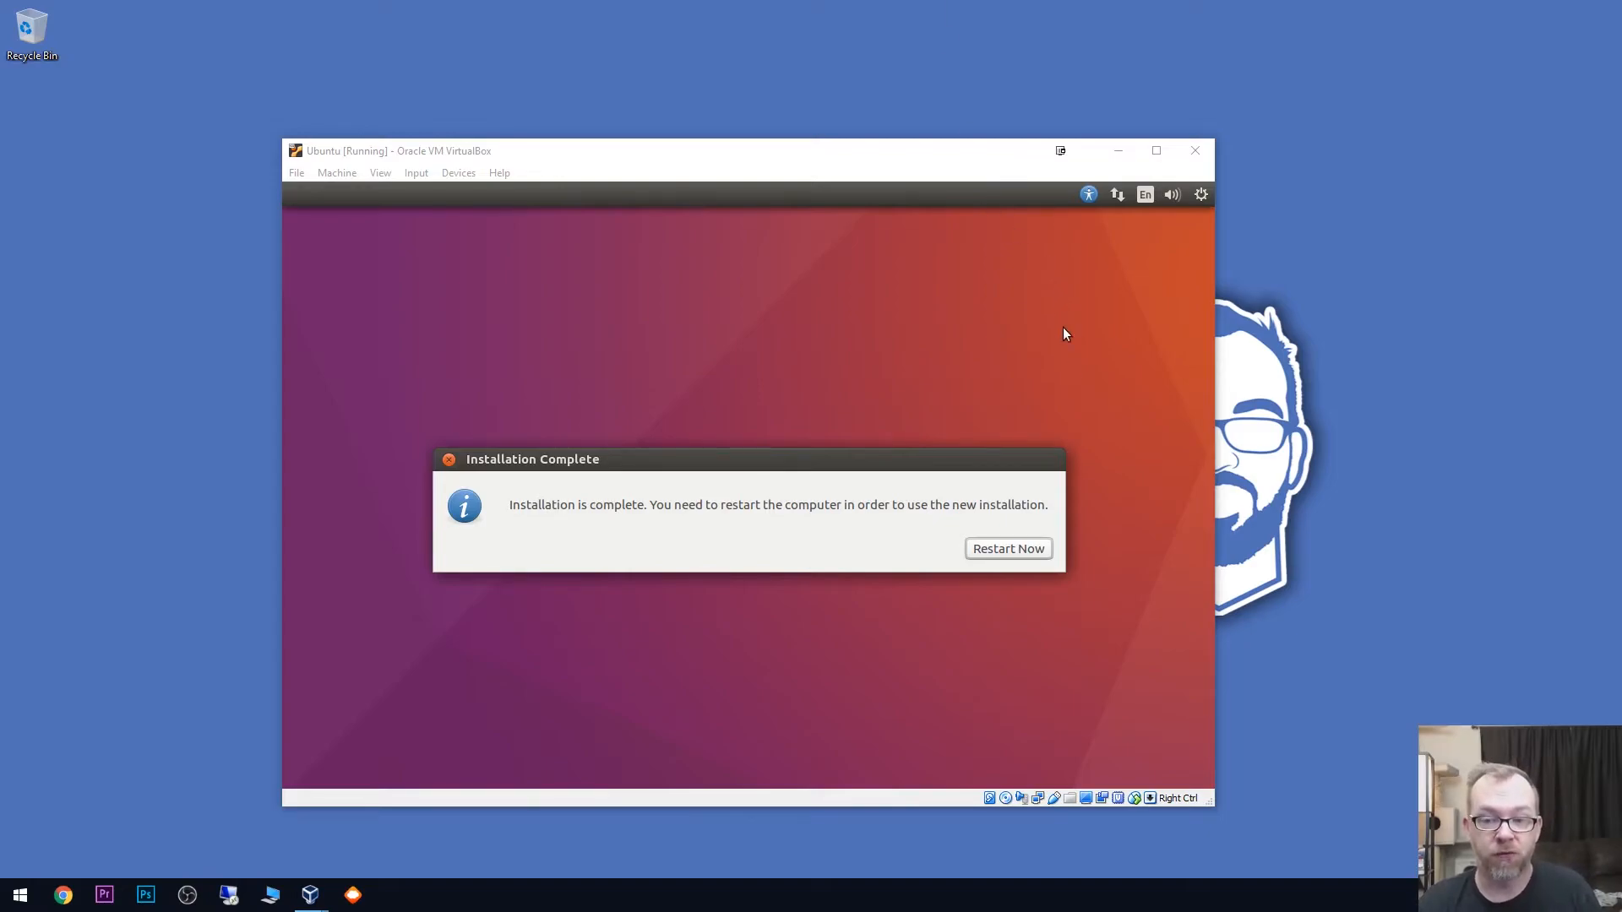
left_click(1008, 550)
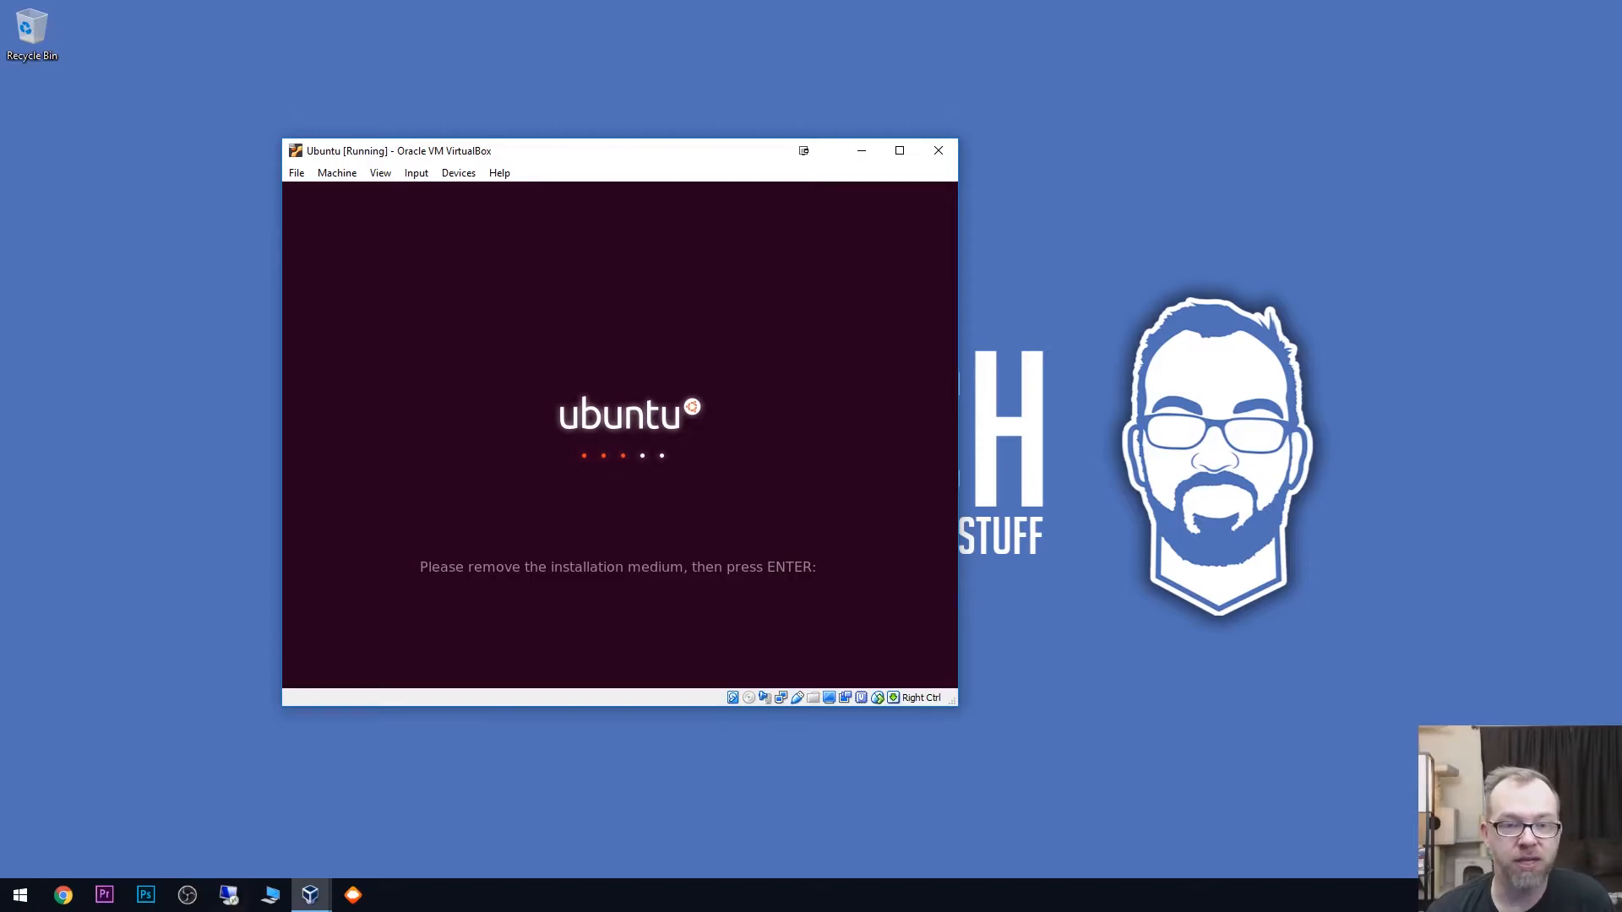
left_click_drag(511, 150, 696, 132)
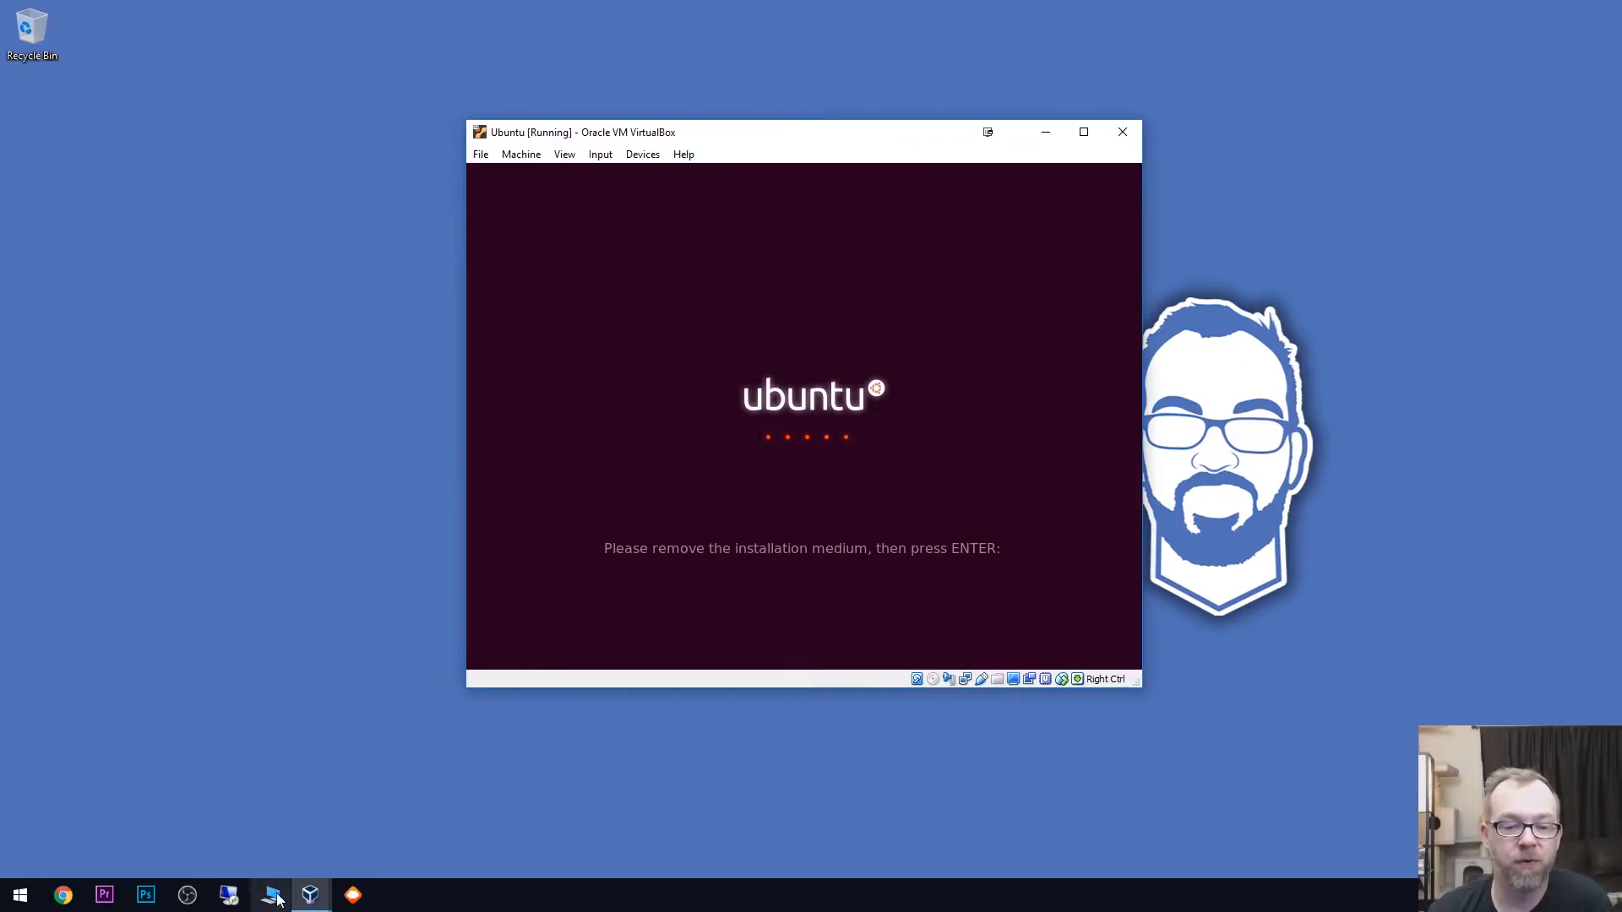
- Check in the Ubuntu machine's storage settings whether the installation image is still attached, and minimize the VirtualBox Manager
left_click(271, 826)
right_click(422, 495)
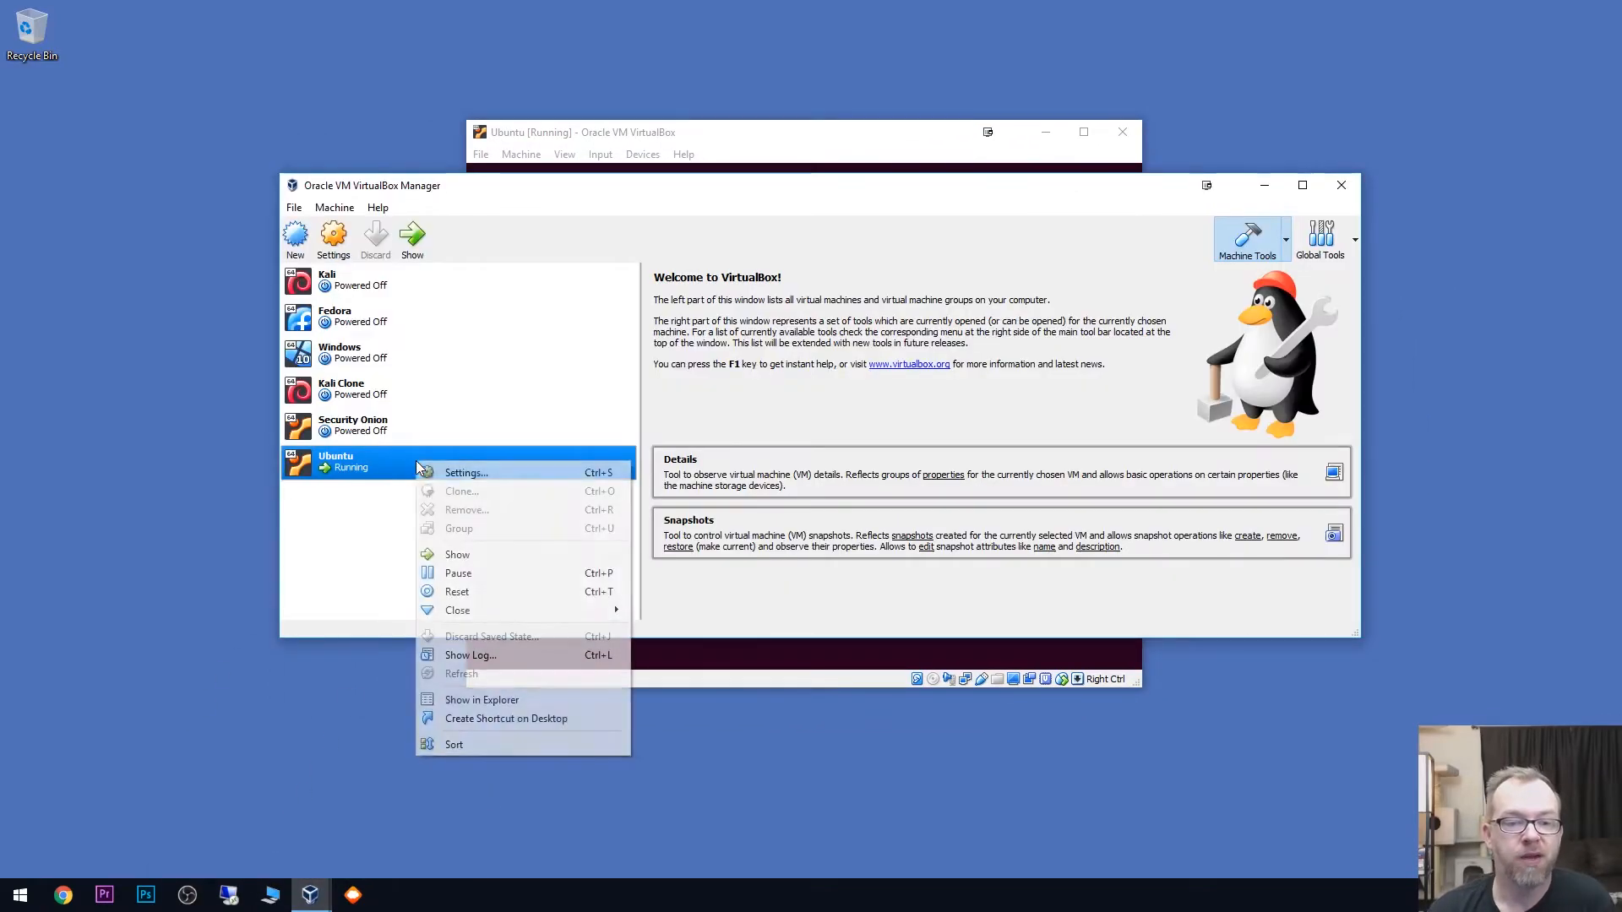
left_click(440, 471)
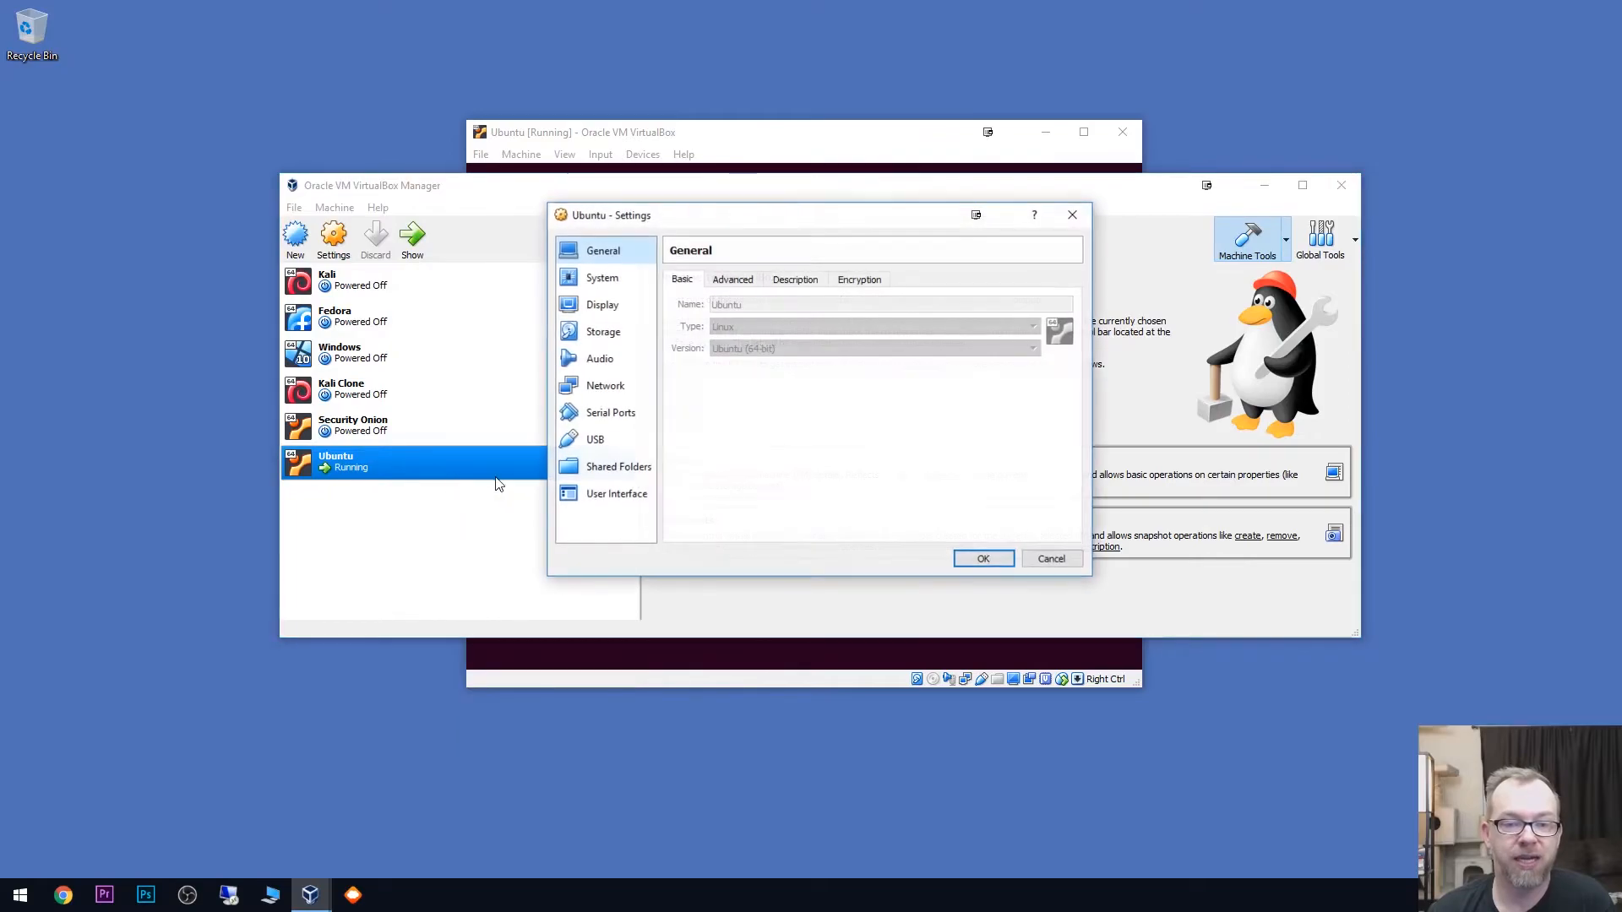
left_click(598, 331)
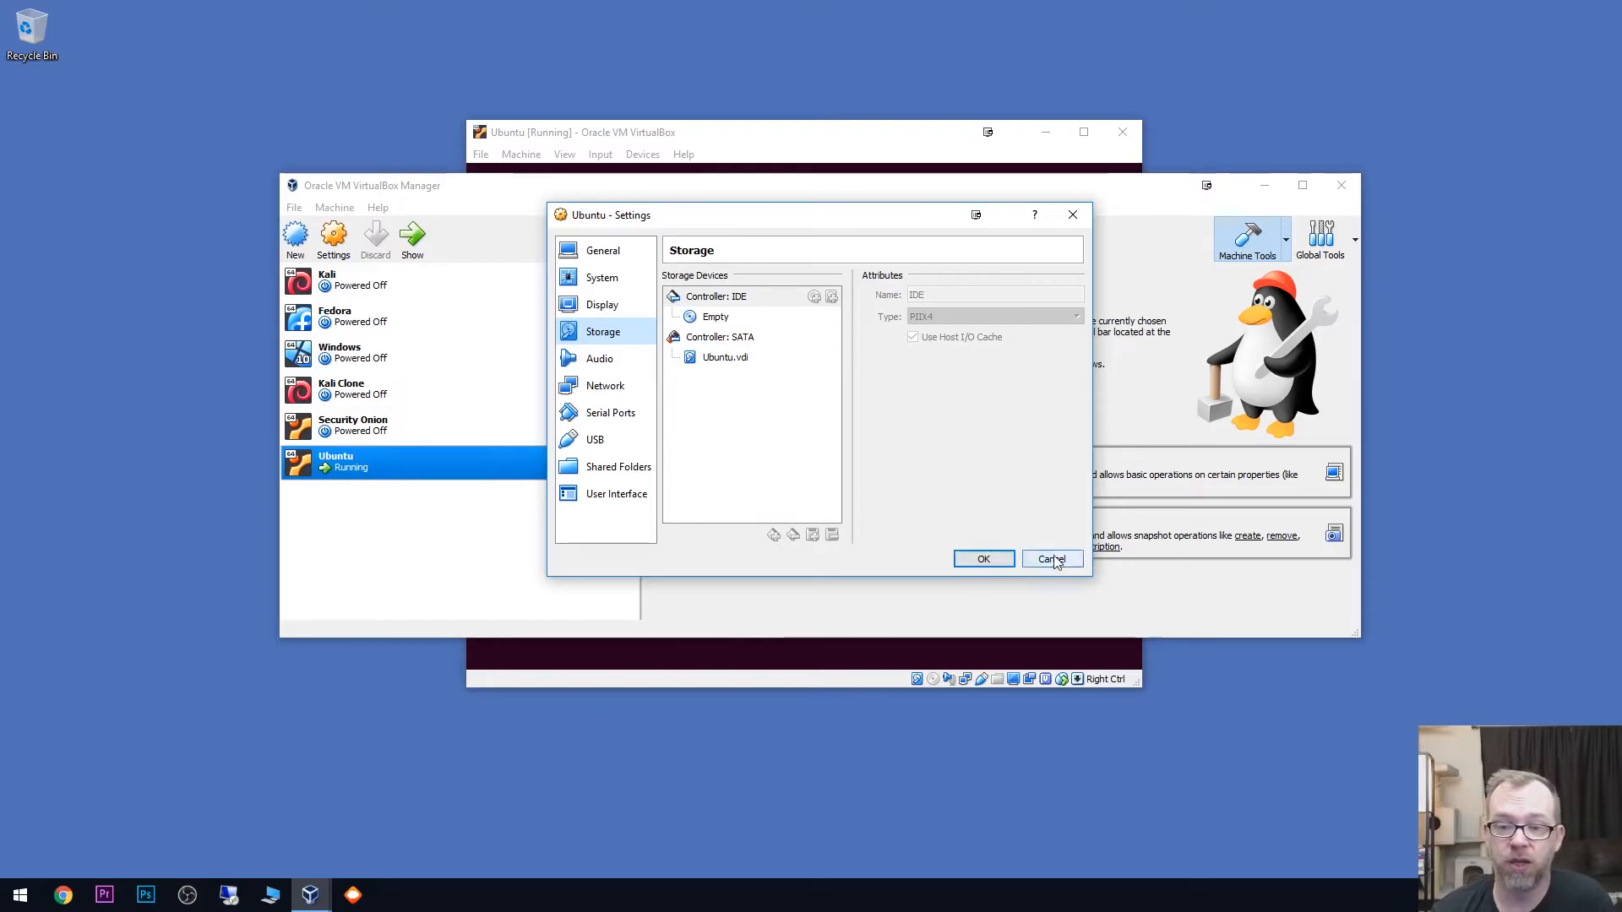
left_click(983, 559)
left_click(1265, 185)
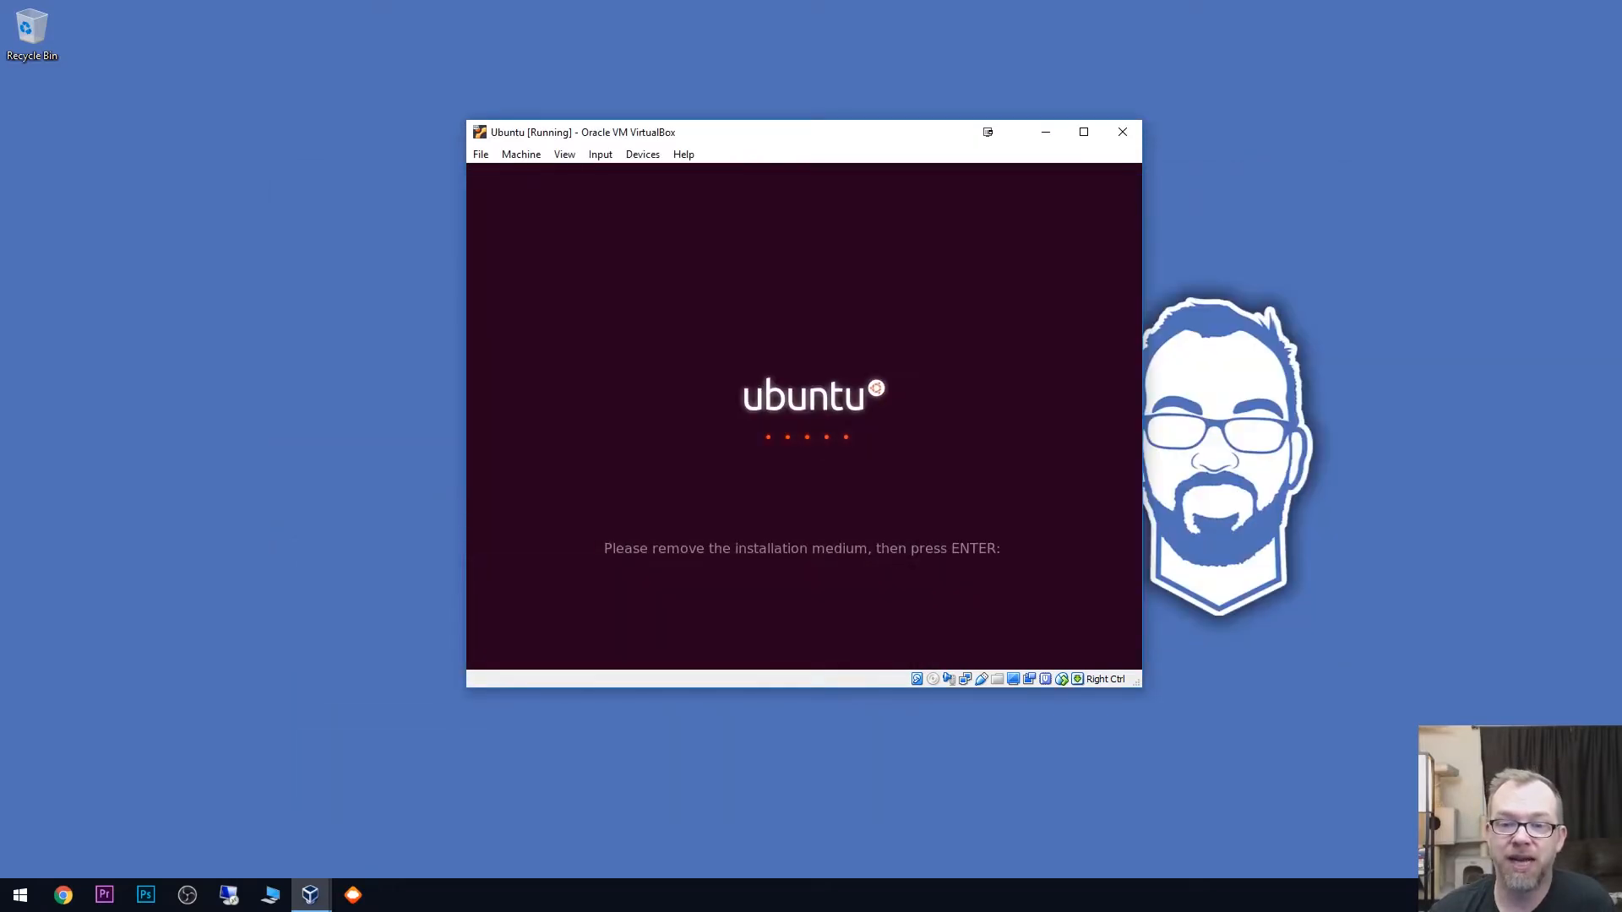
- Continue the restart past the installation medium prompt and maximize the virtual machine's window on the Ubuntu desktop
key("Return")
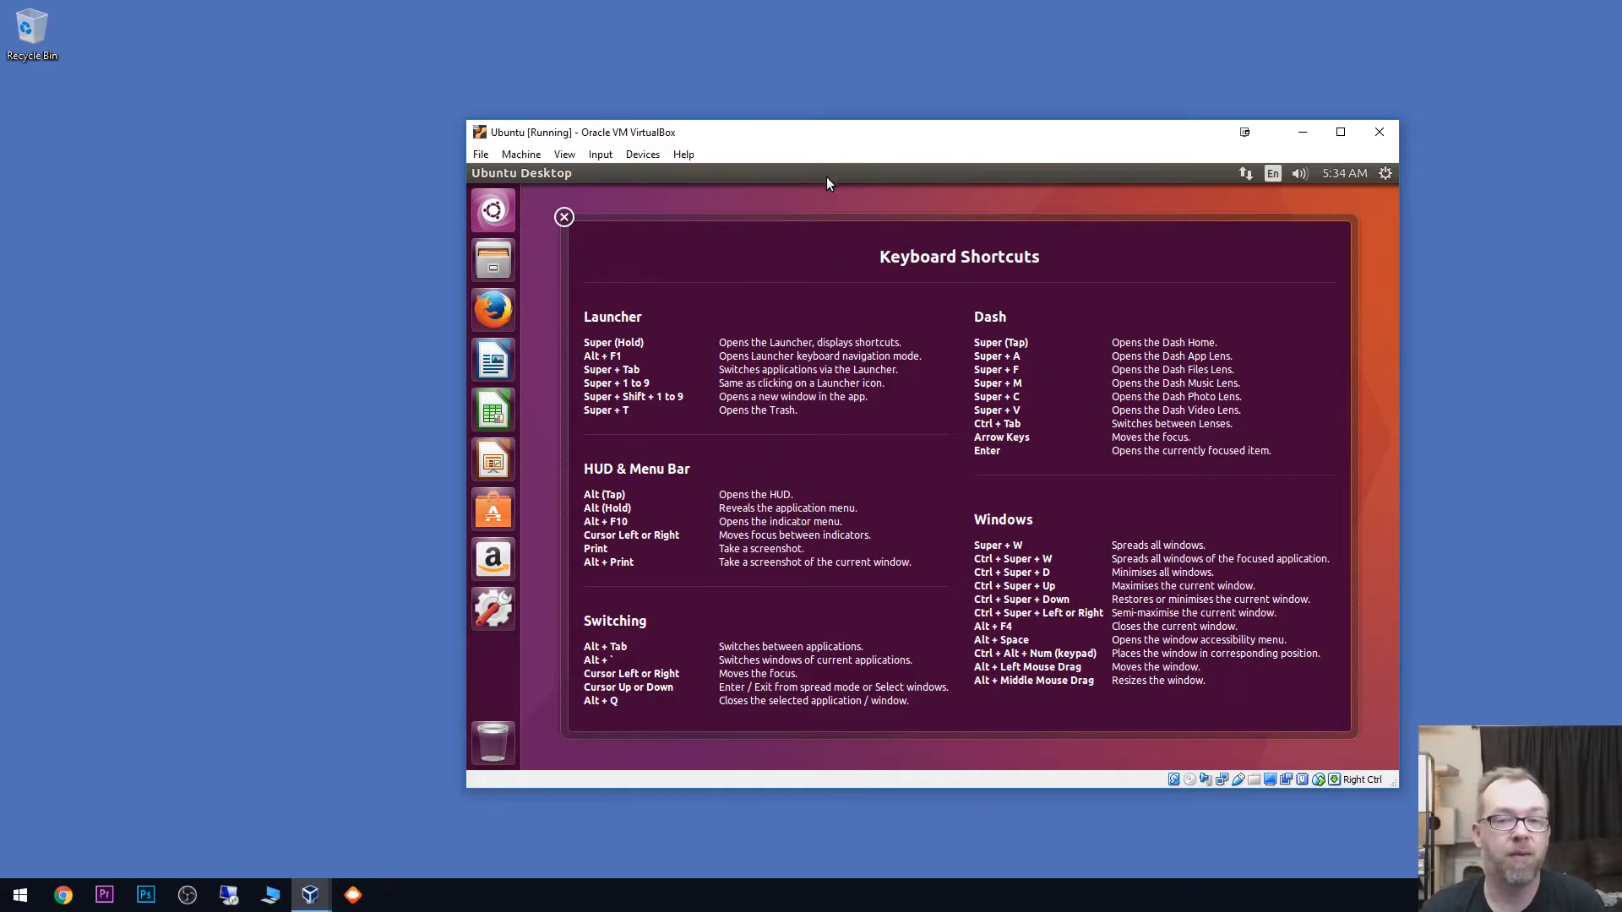
double_click(826, 133)
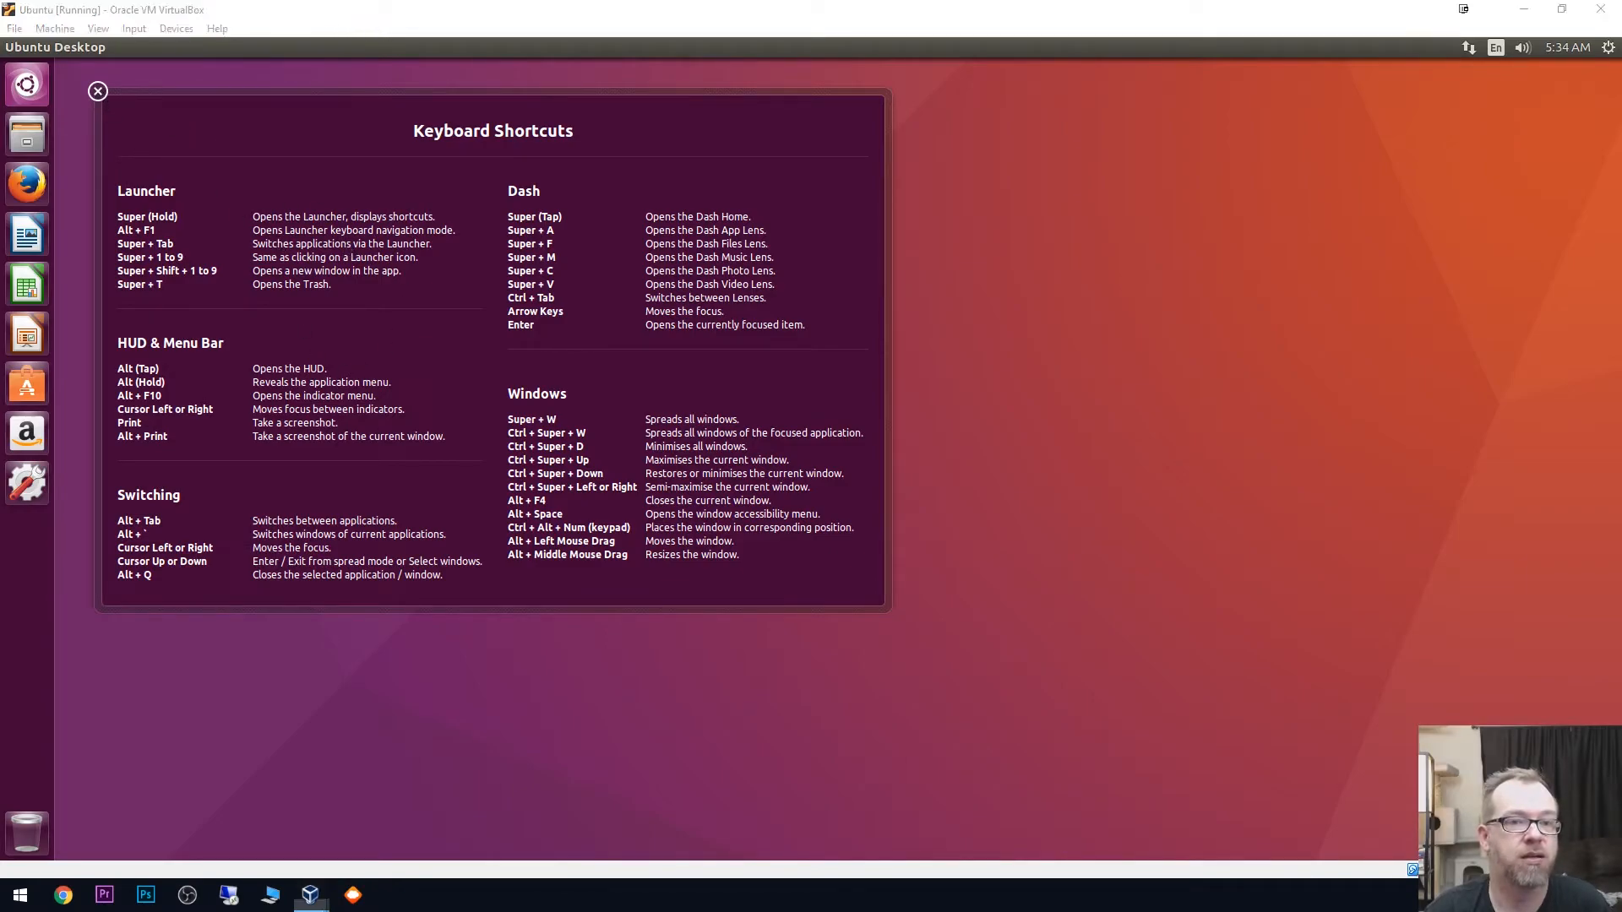
double_click(413, 7)
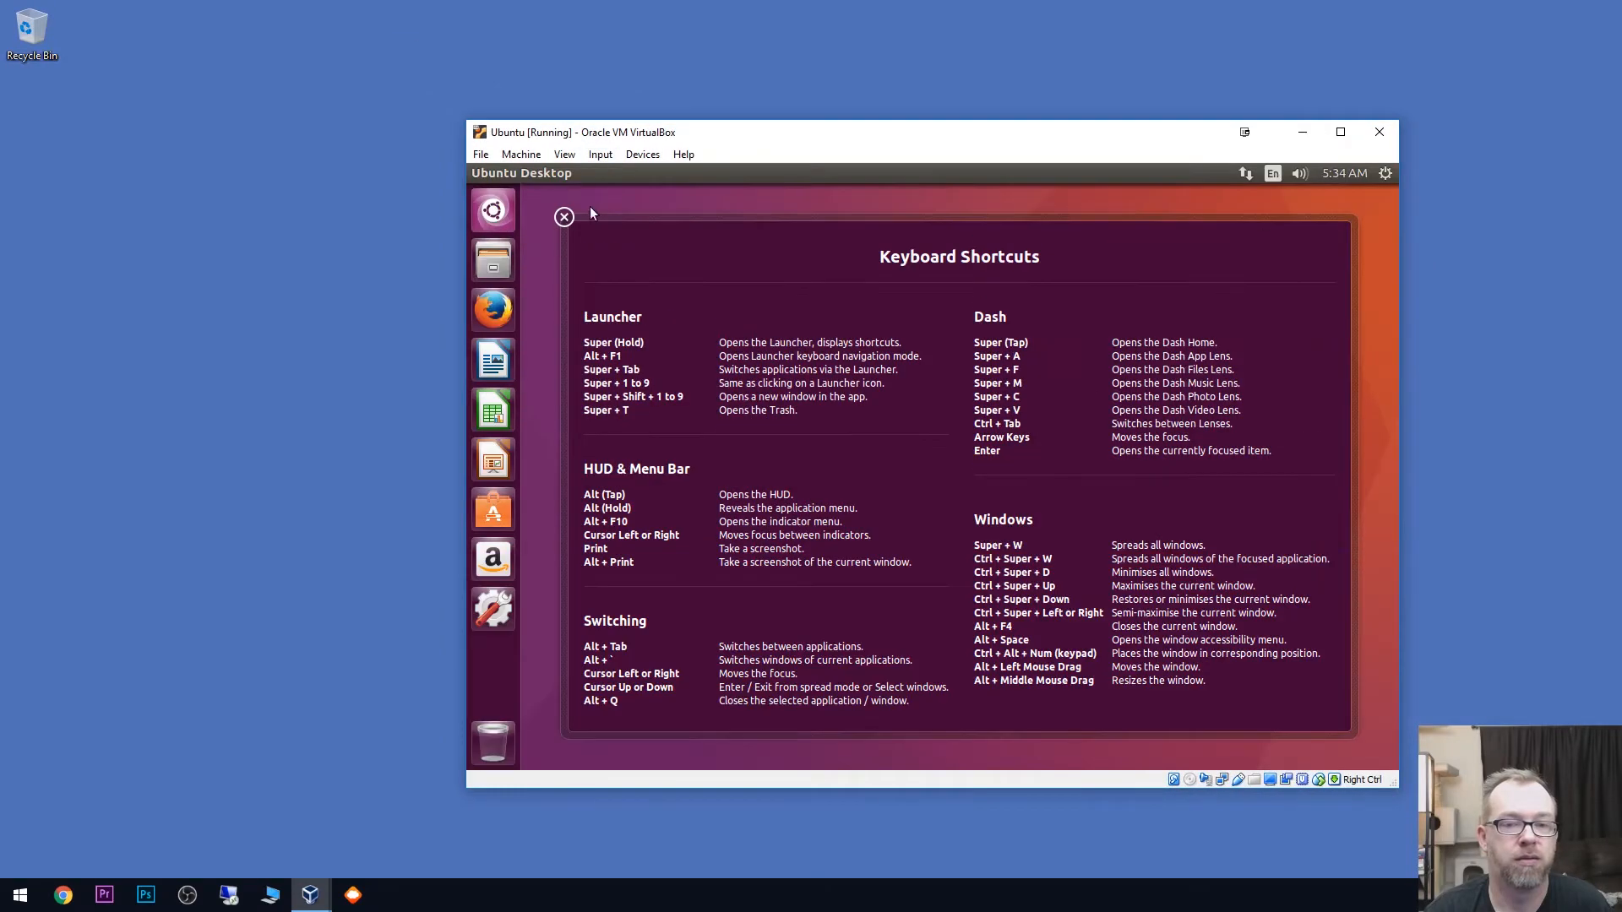
double_click(720, 141)
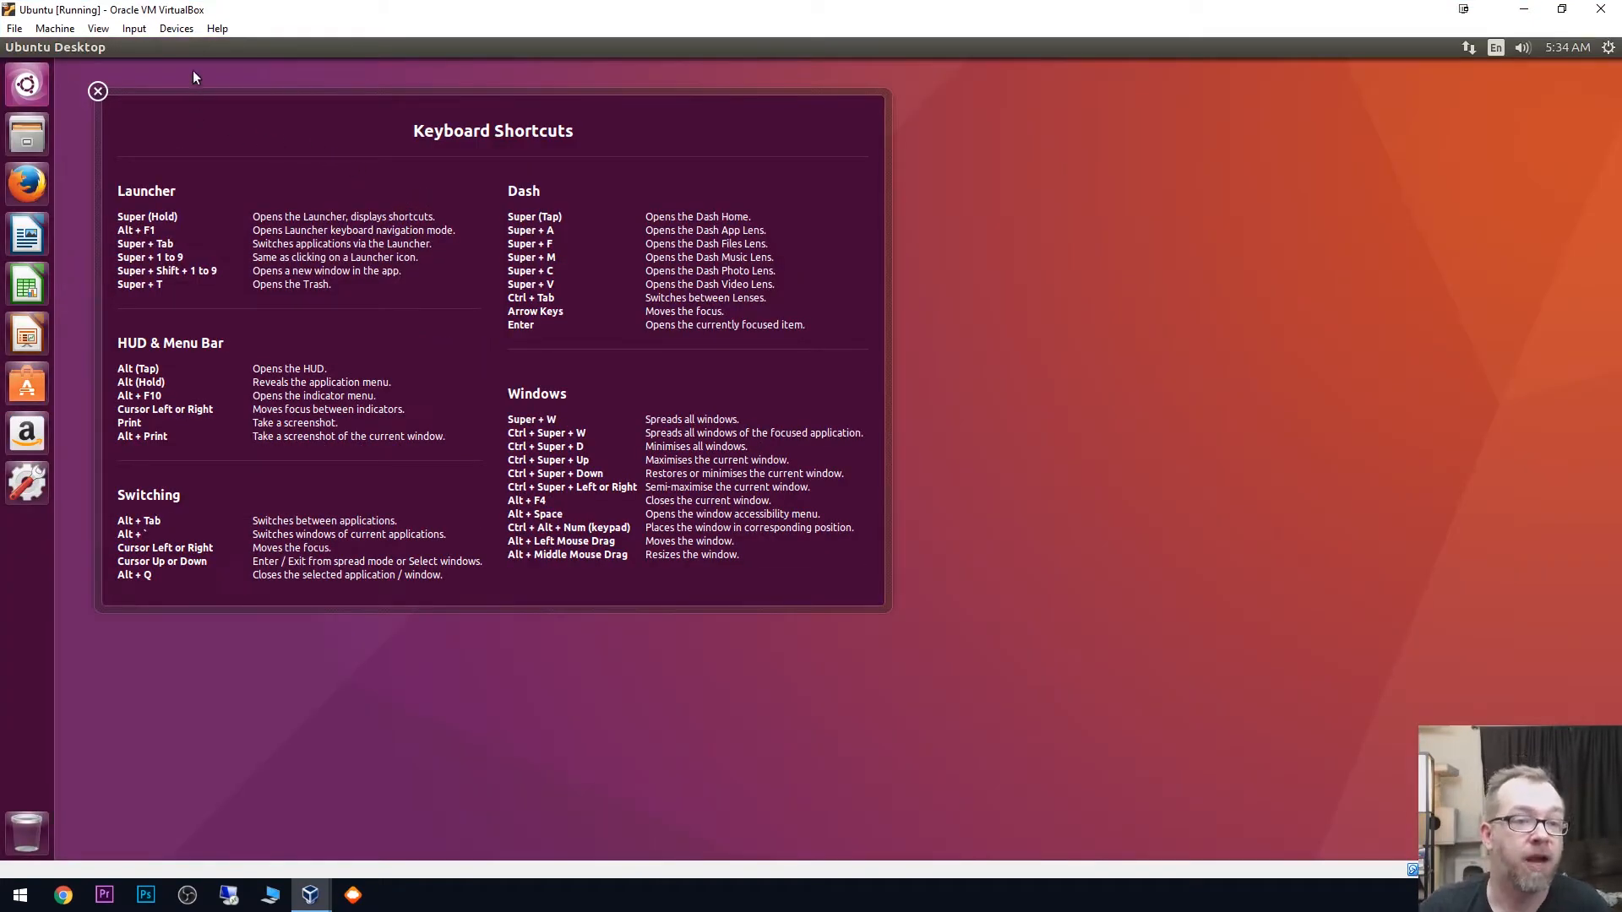
- Insert the Guest Additions CD image into the virtual machine and run its VBox_GAs_5.2.4 software
left_click(179, 30)
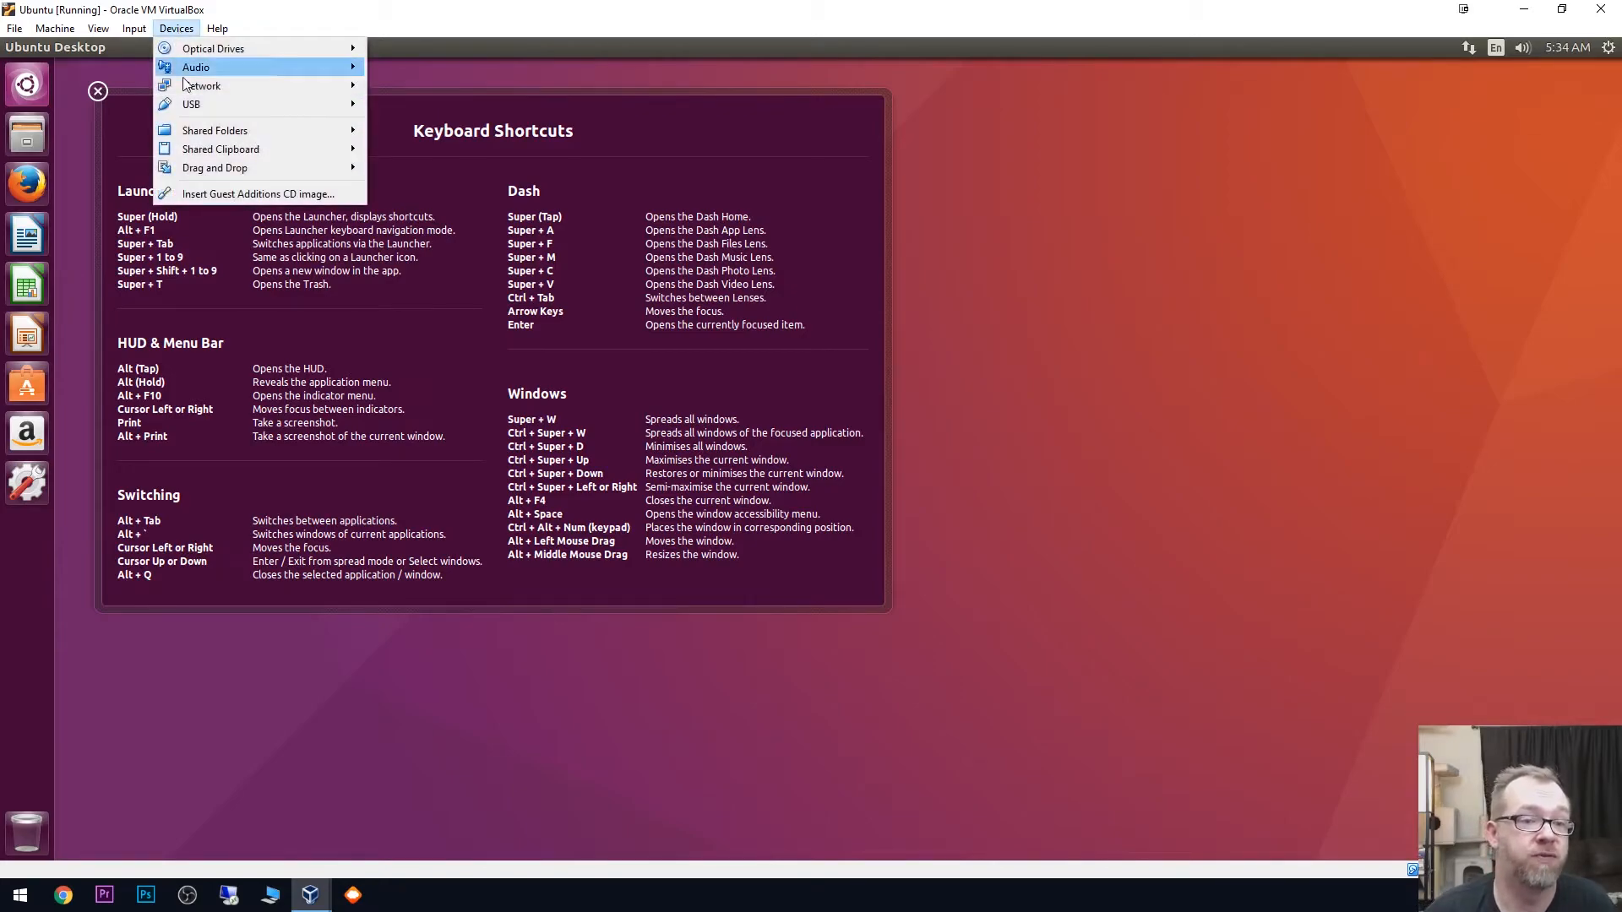
left_click(201, 196)
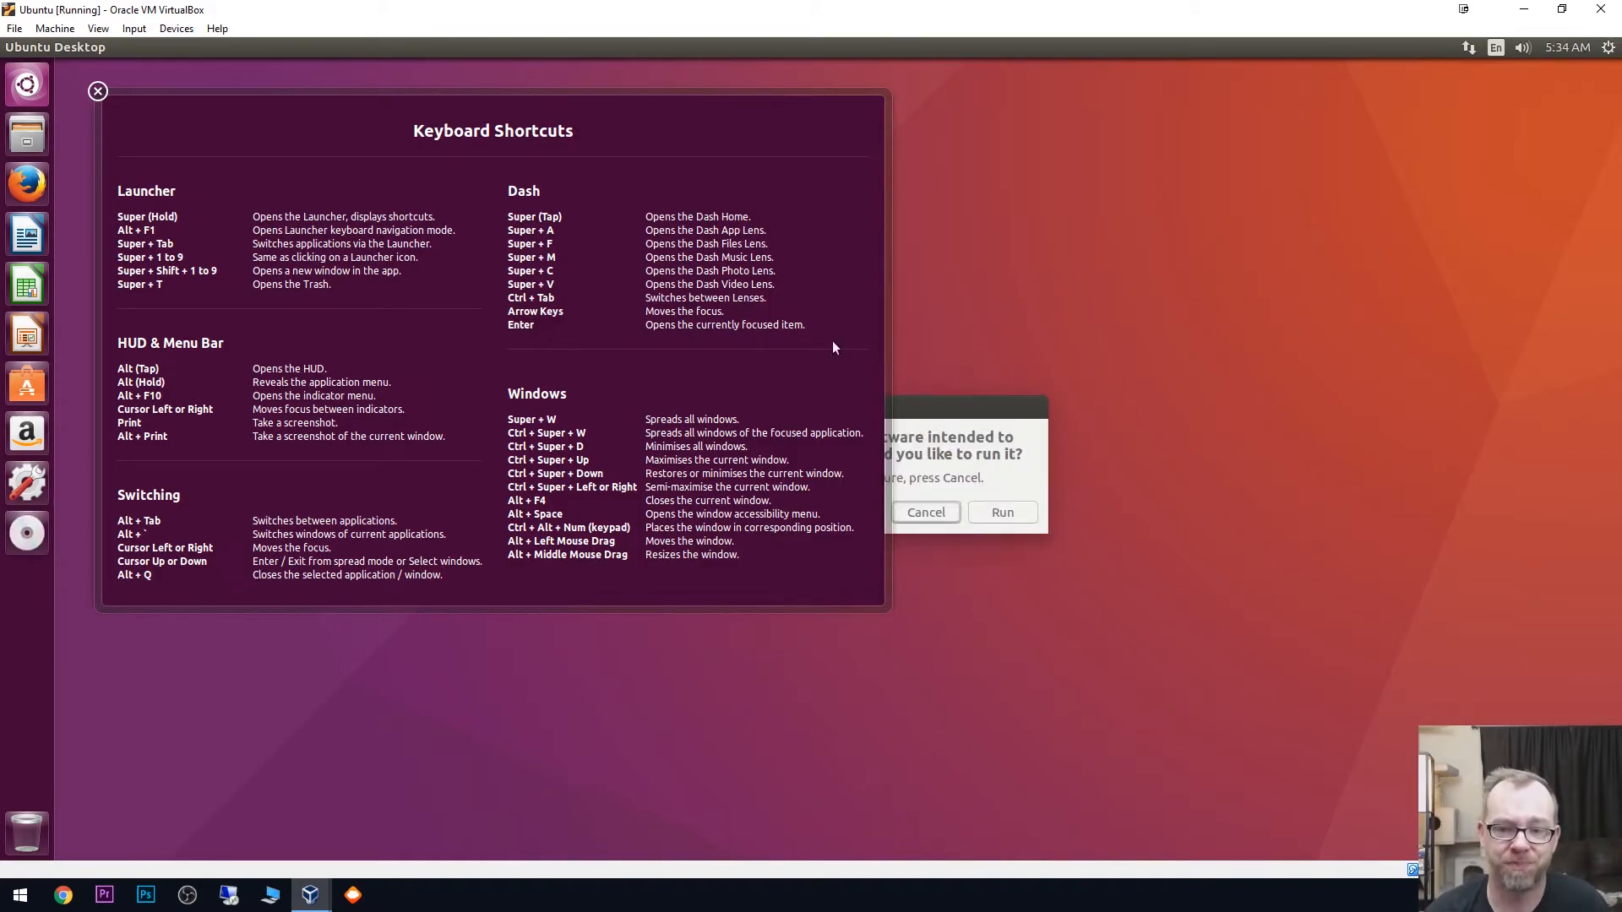
left_click_drag(941, 410, 799, 351)
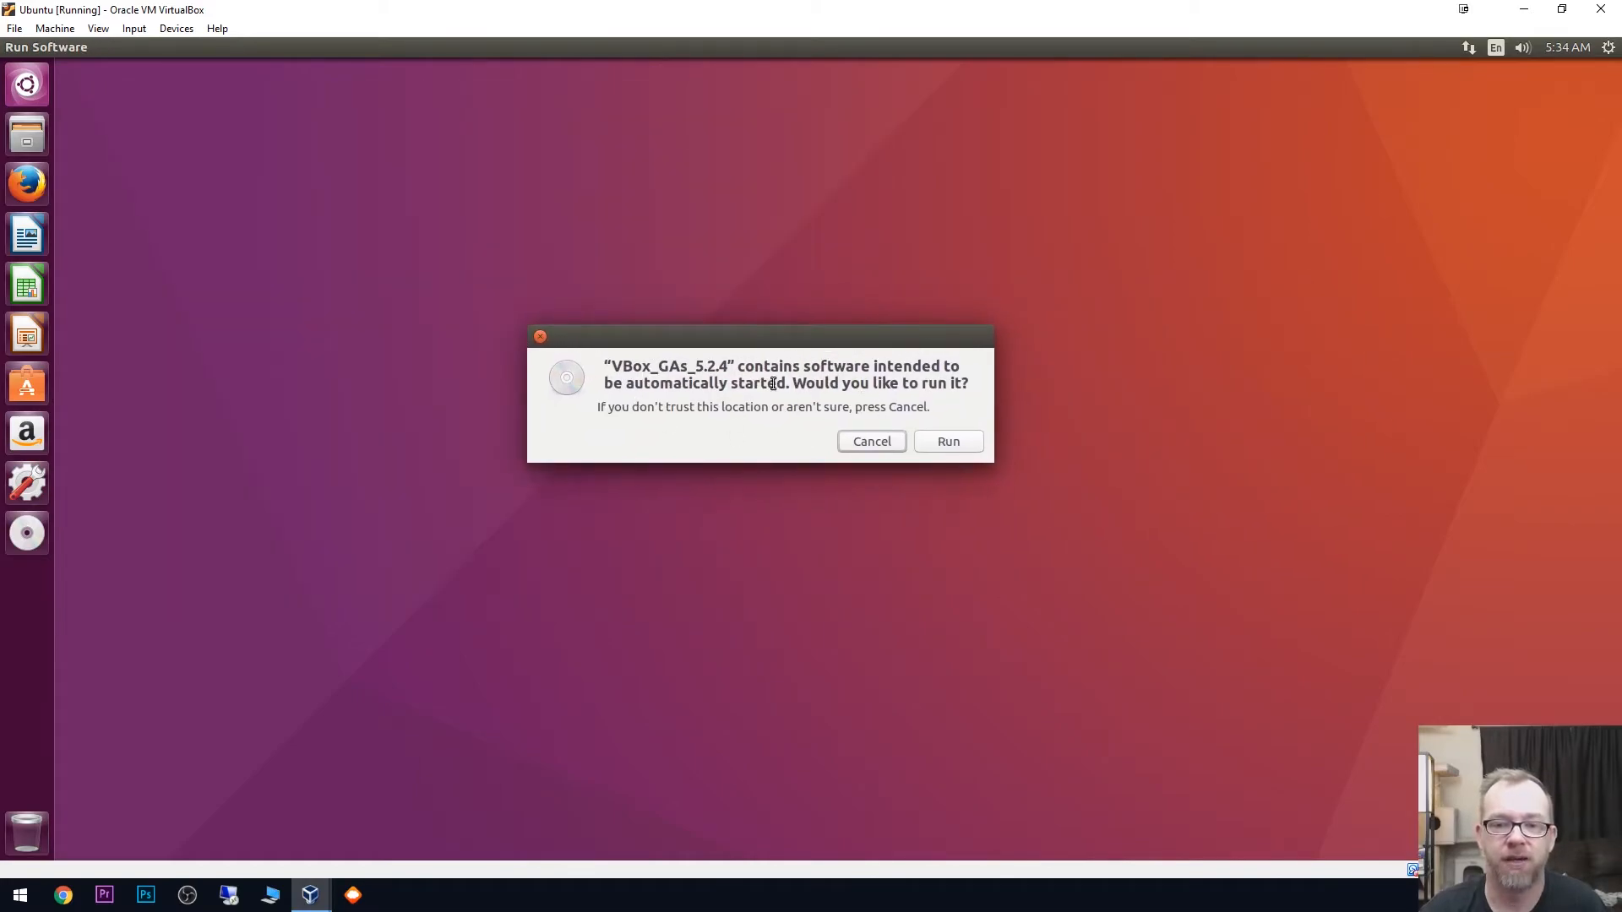
left_click(935, 444)
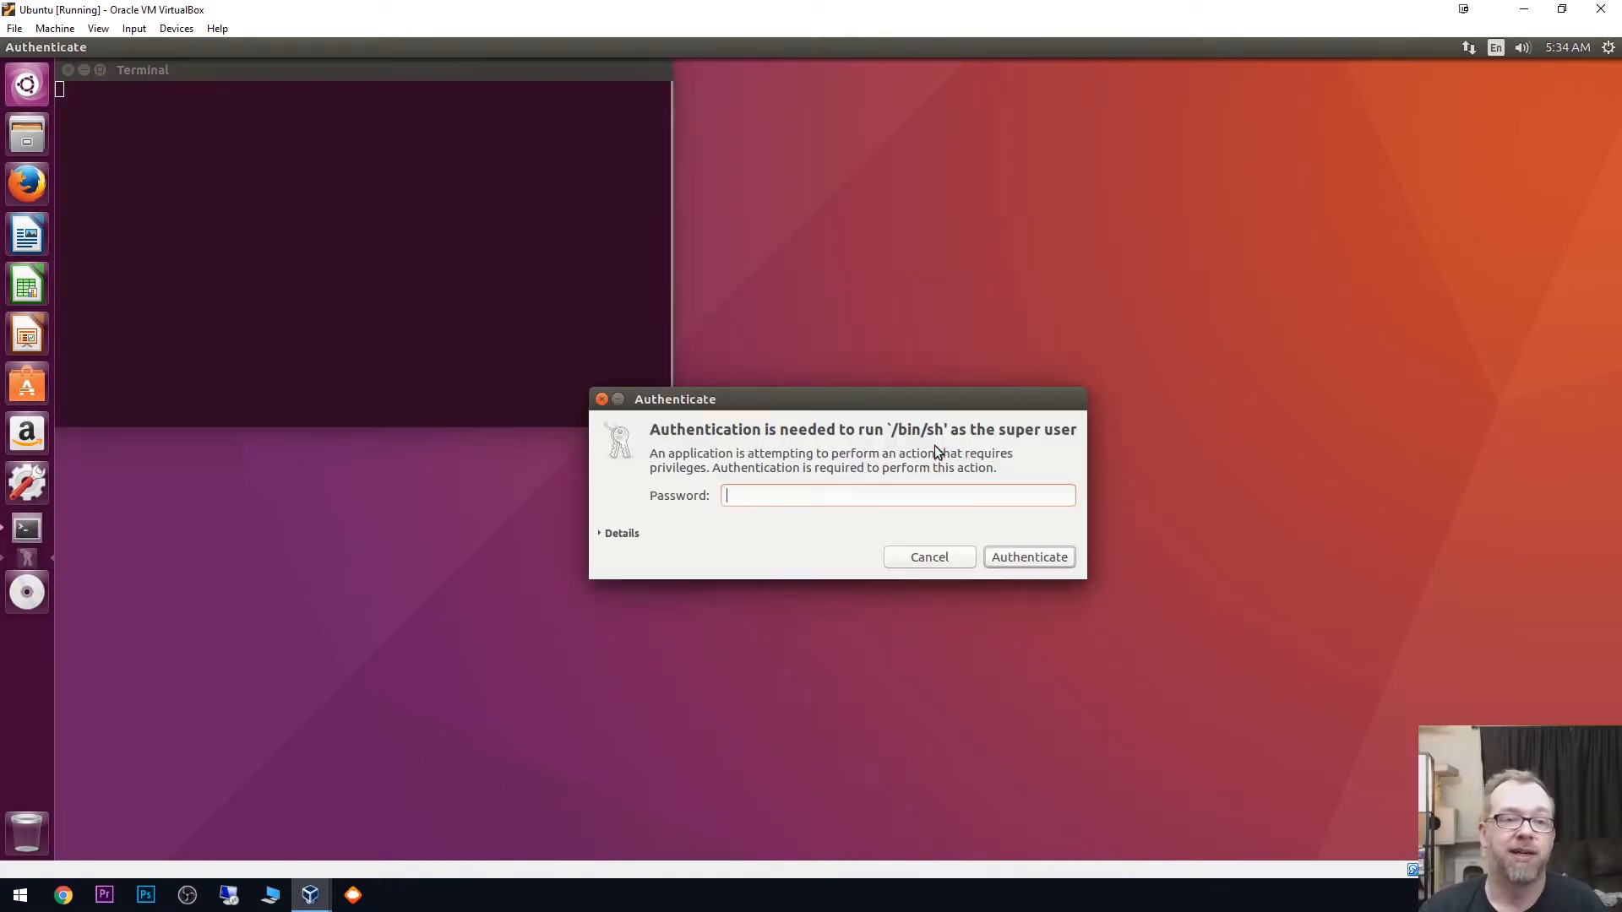
- Authenticate with the account password to install the Guest Additions, and close the installer's terminal once it finishes
type("********")
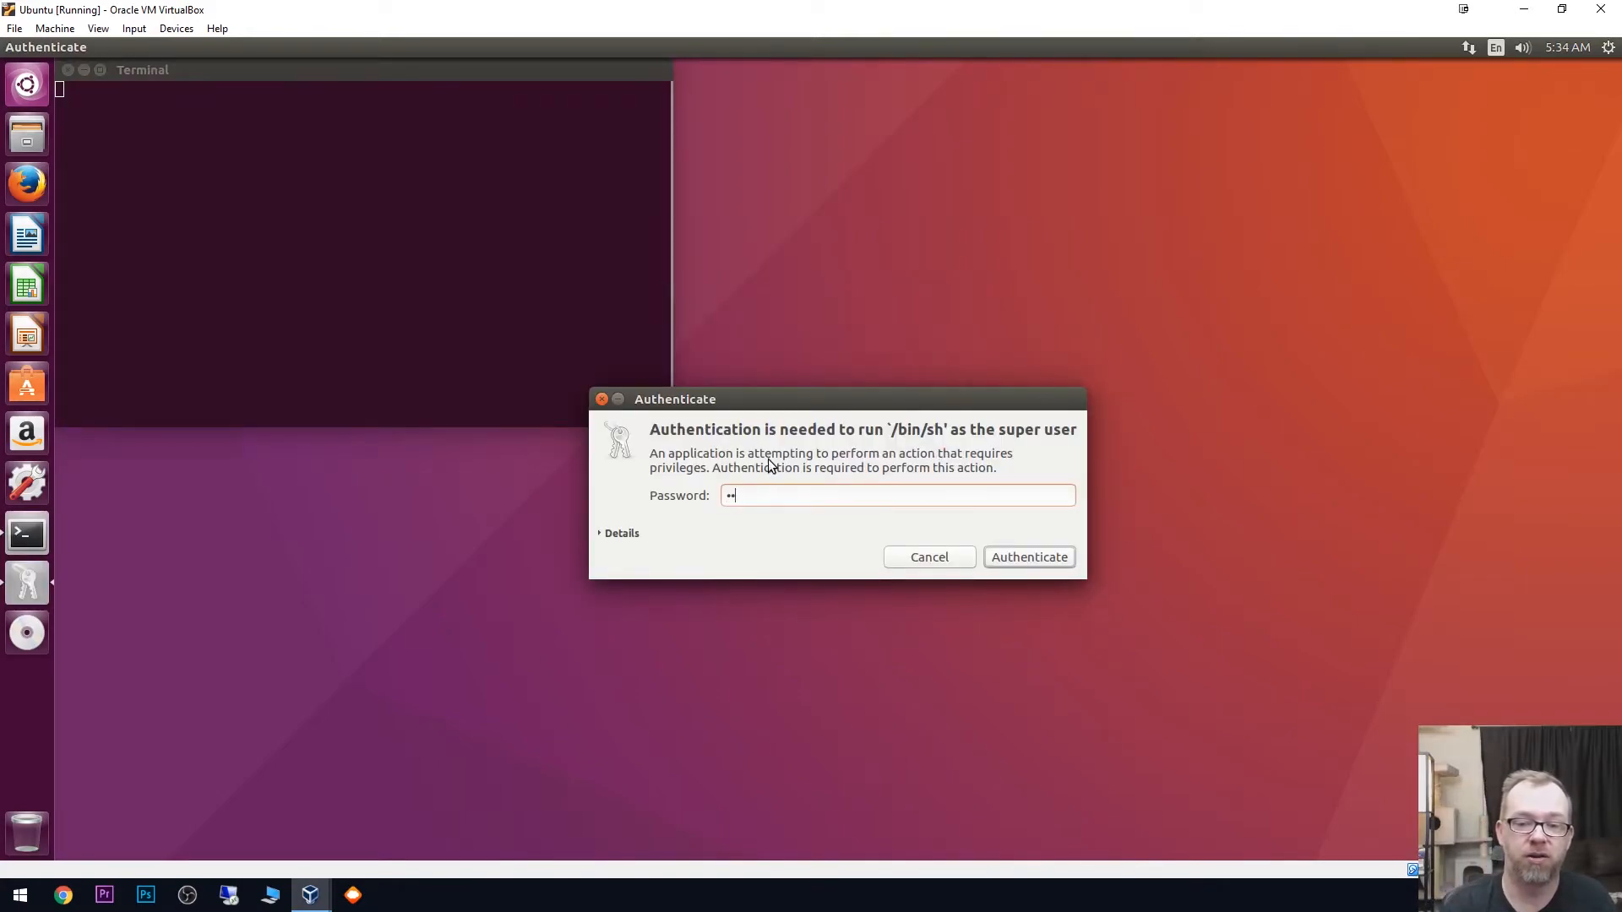
key("Return")
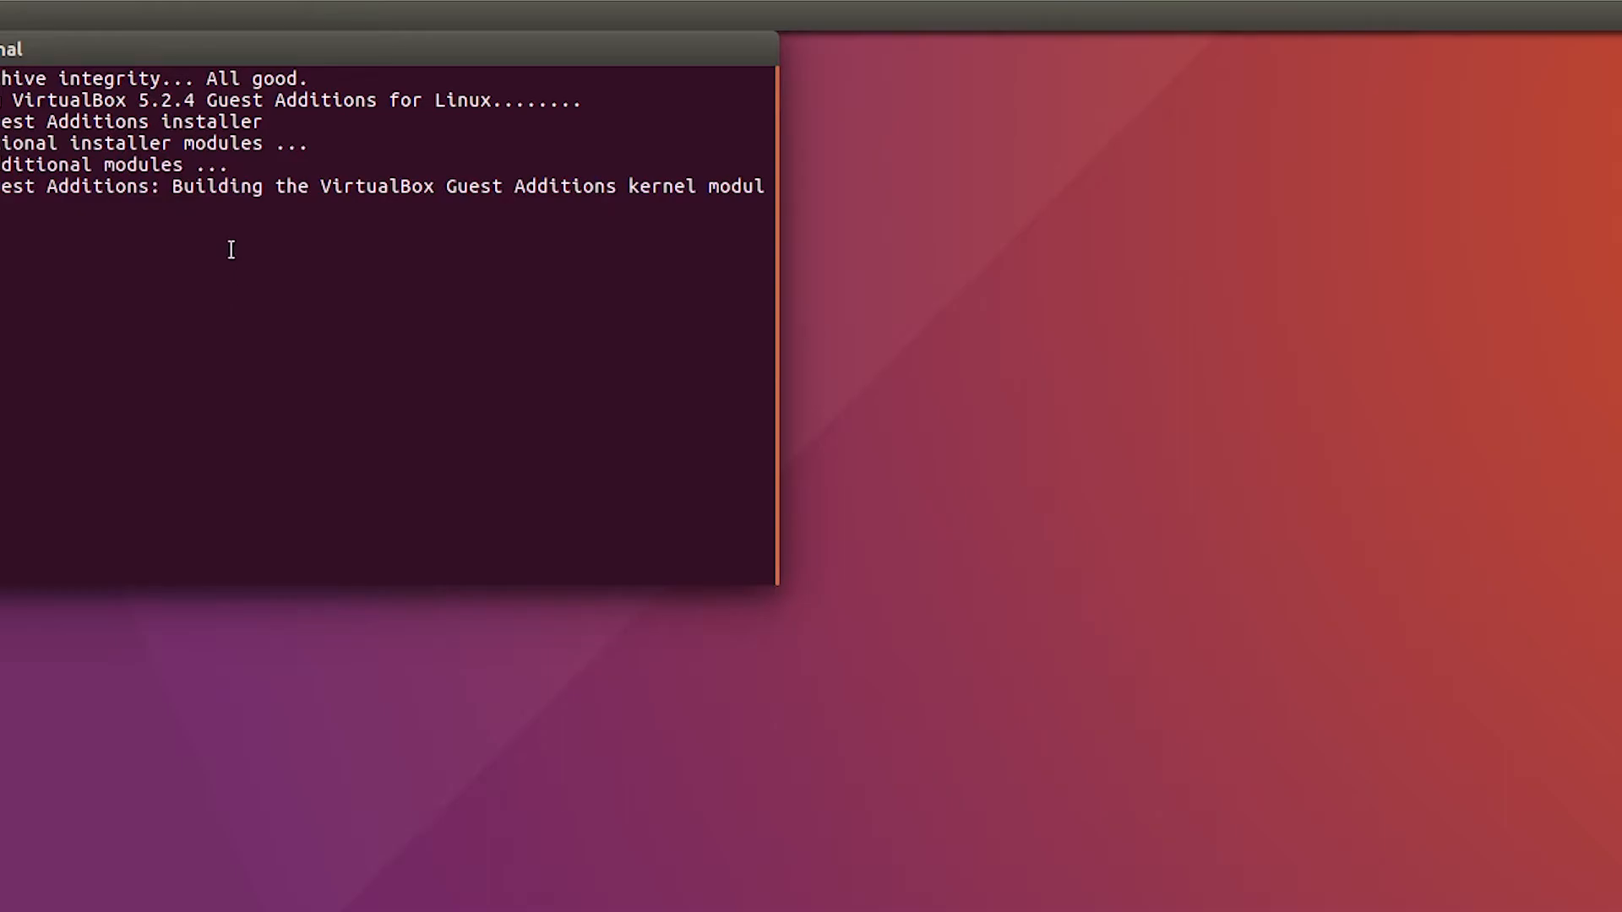
left_click_drag(175, 48, 733, 201)
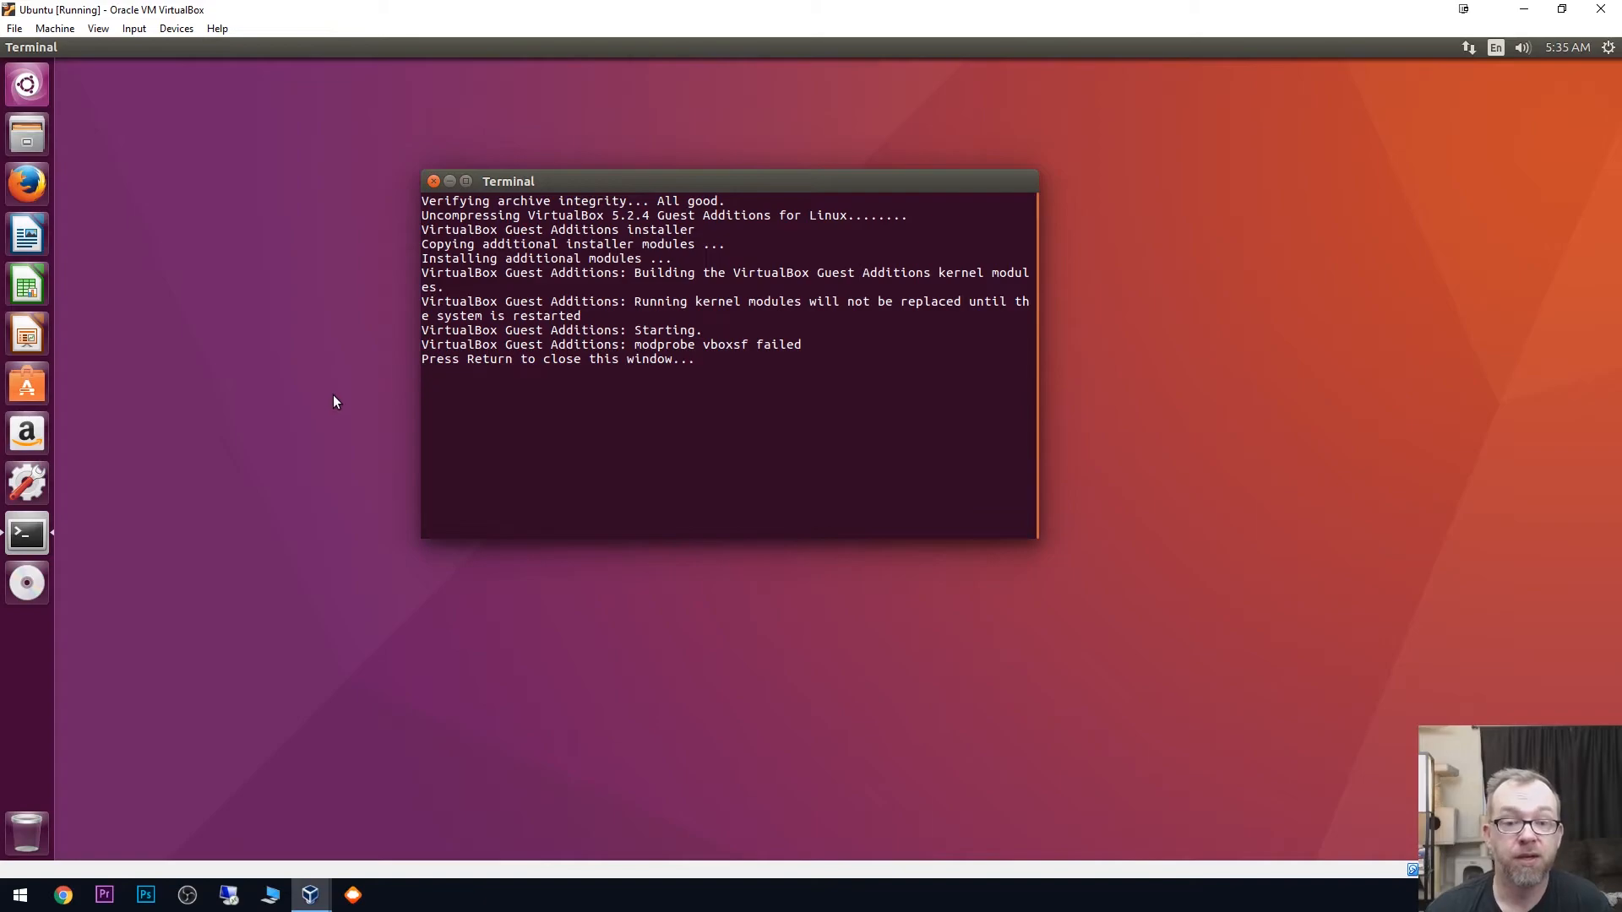
key("Return")
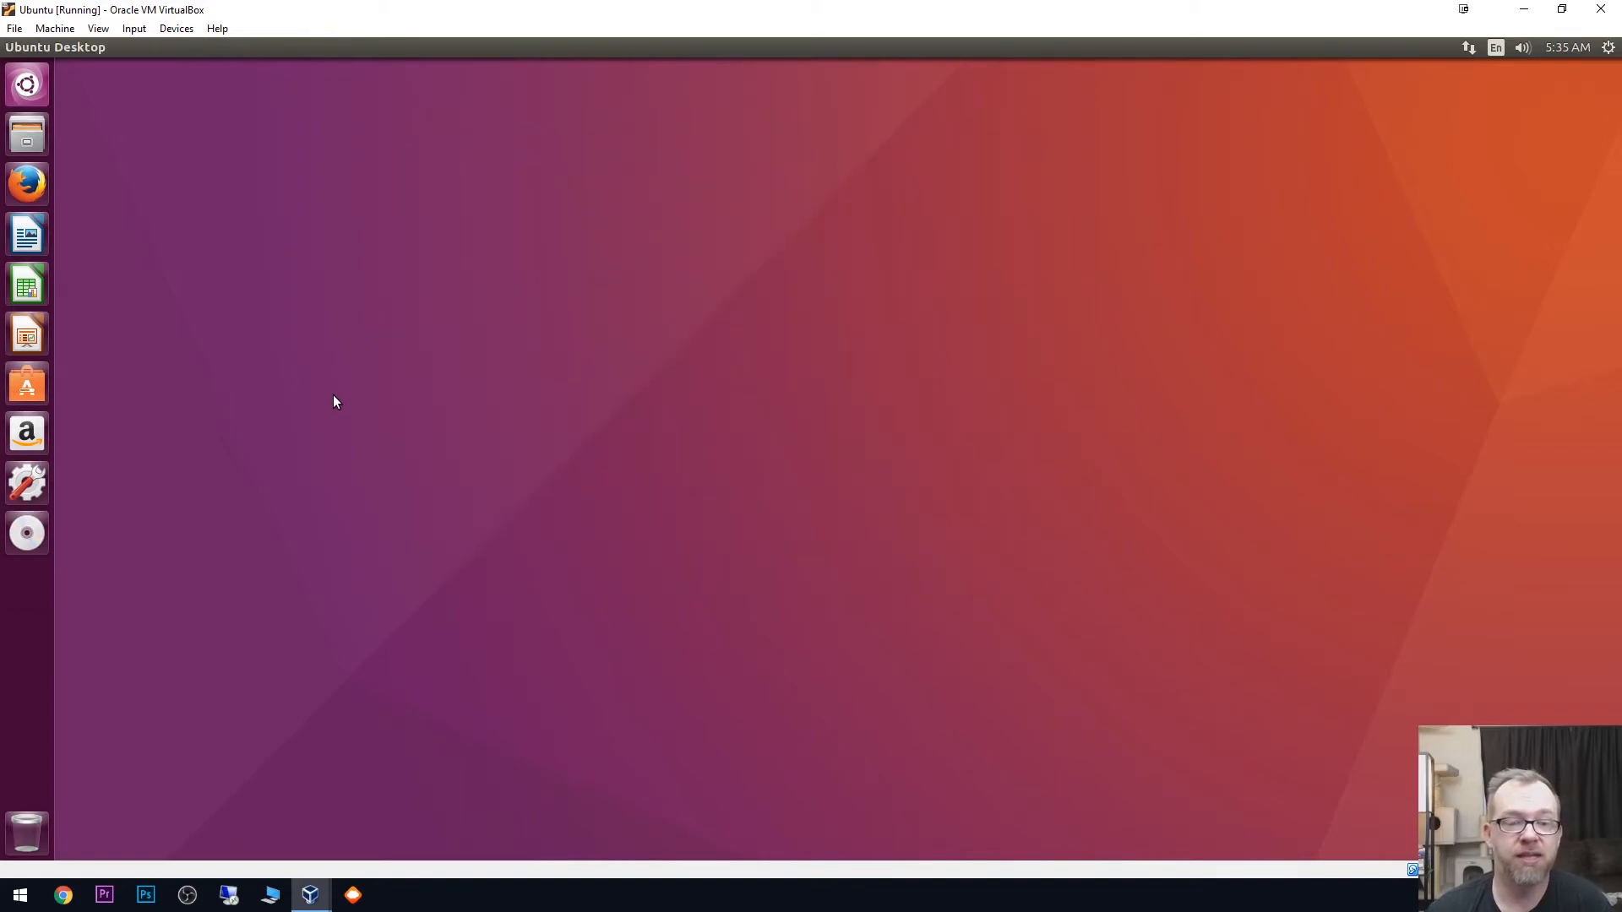
- Open a terminal in Ubuntu and restart the virtual machine with the command sudo reboot
left_click(32, 88)
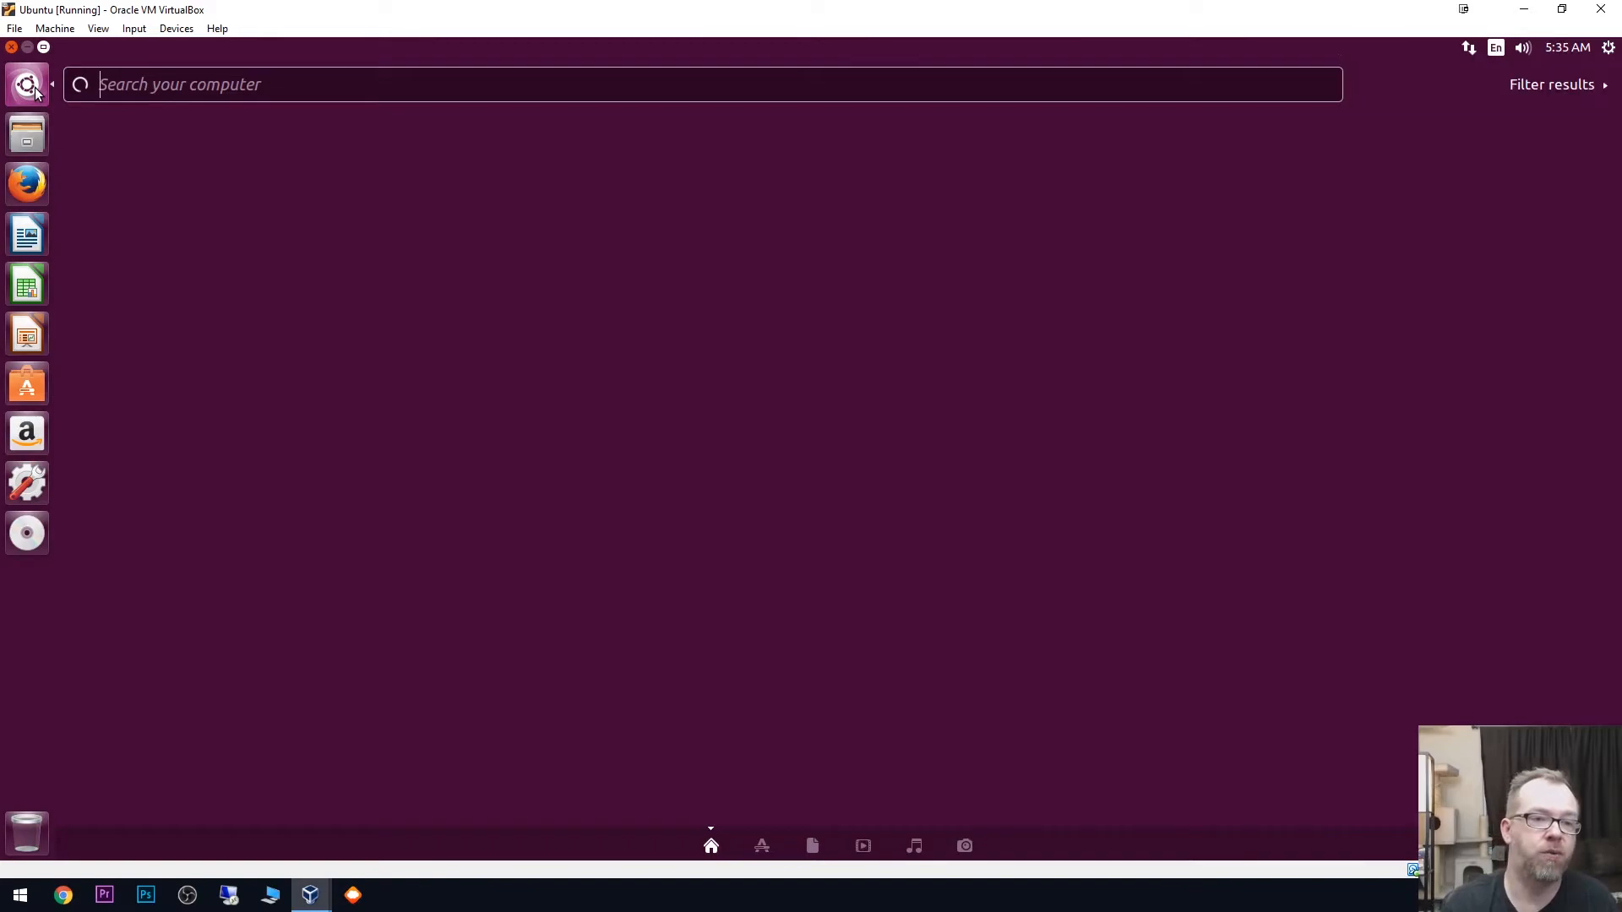
type("term")
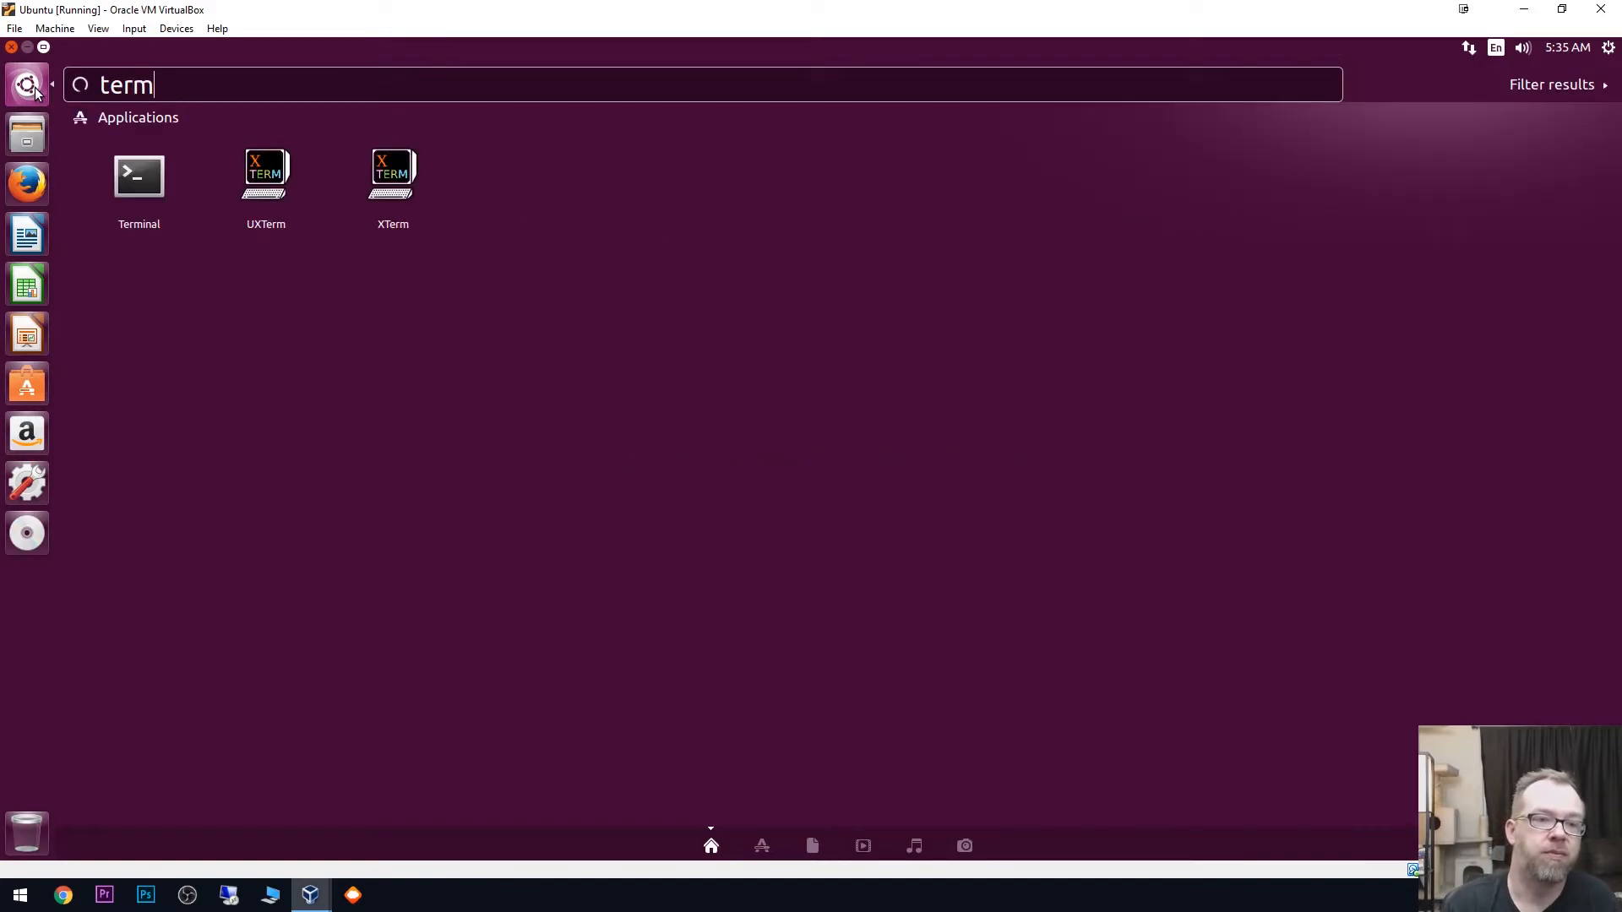
left_click(138, 177)
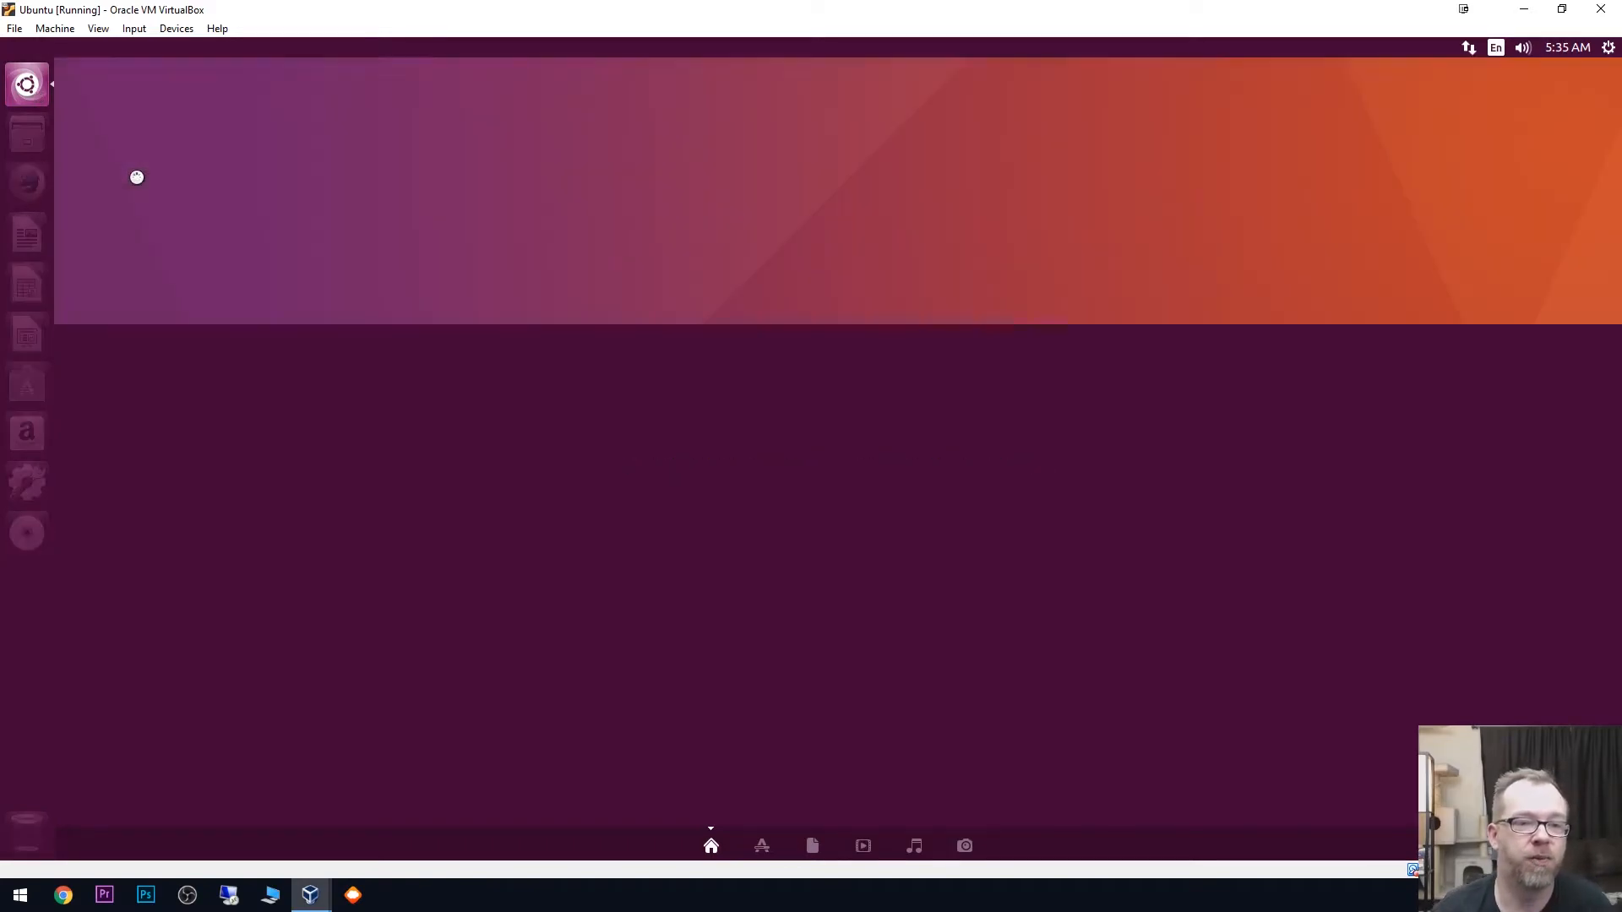
type("sudo reboot")
key("Return")
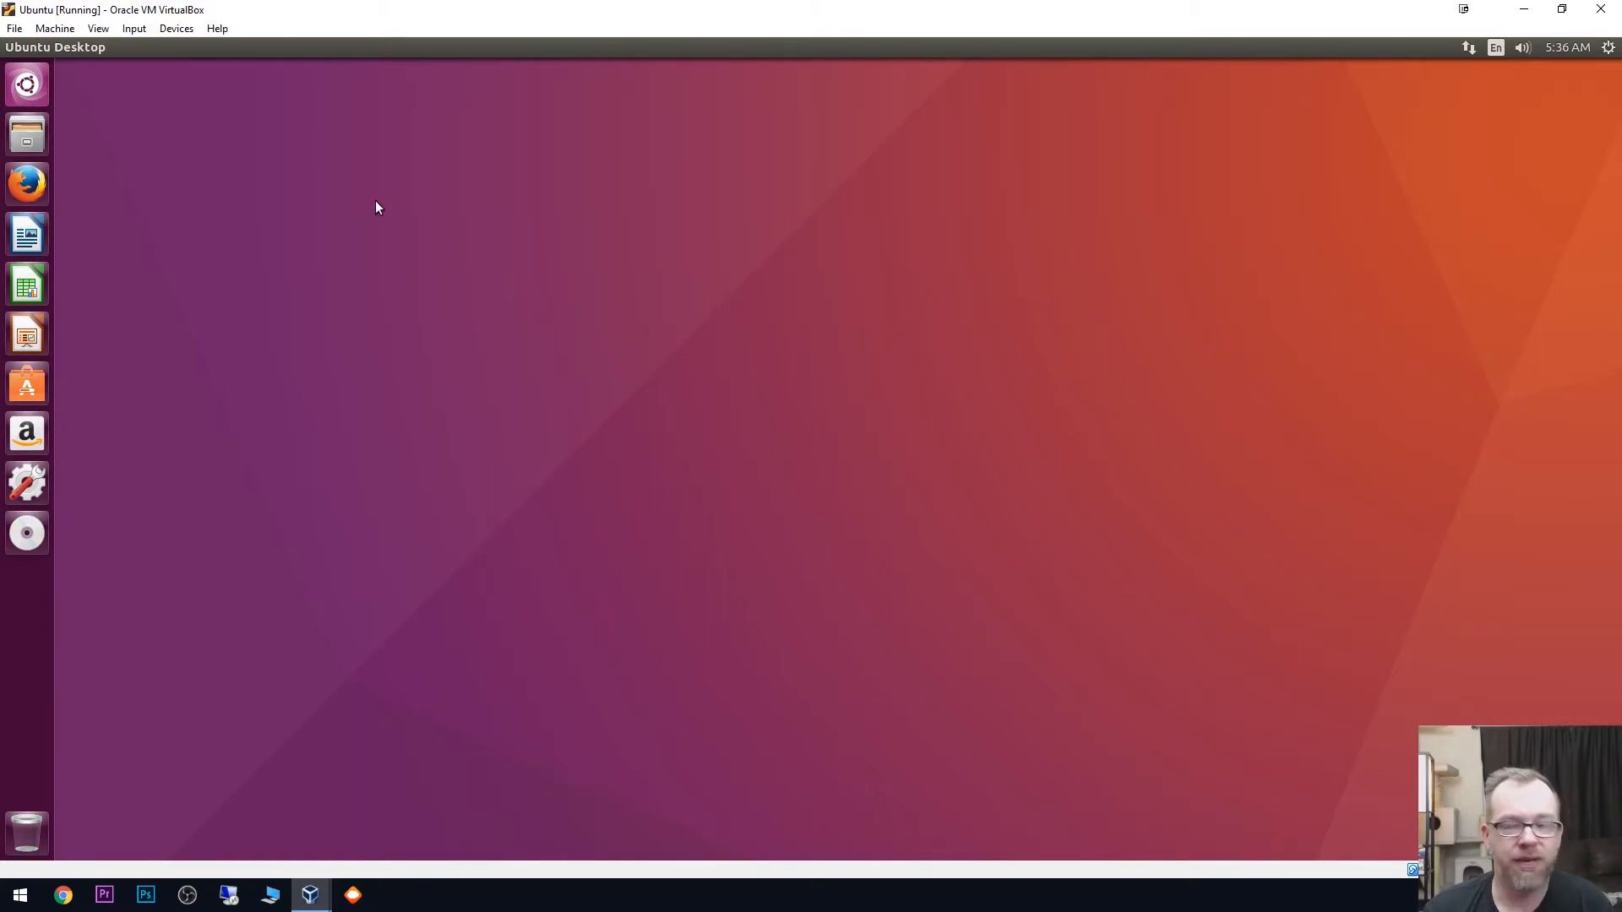
- Open a new terminal on the restarted Ubuntu desktop and move its window towards the middle of the screen
left_click(41, 85)
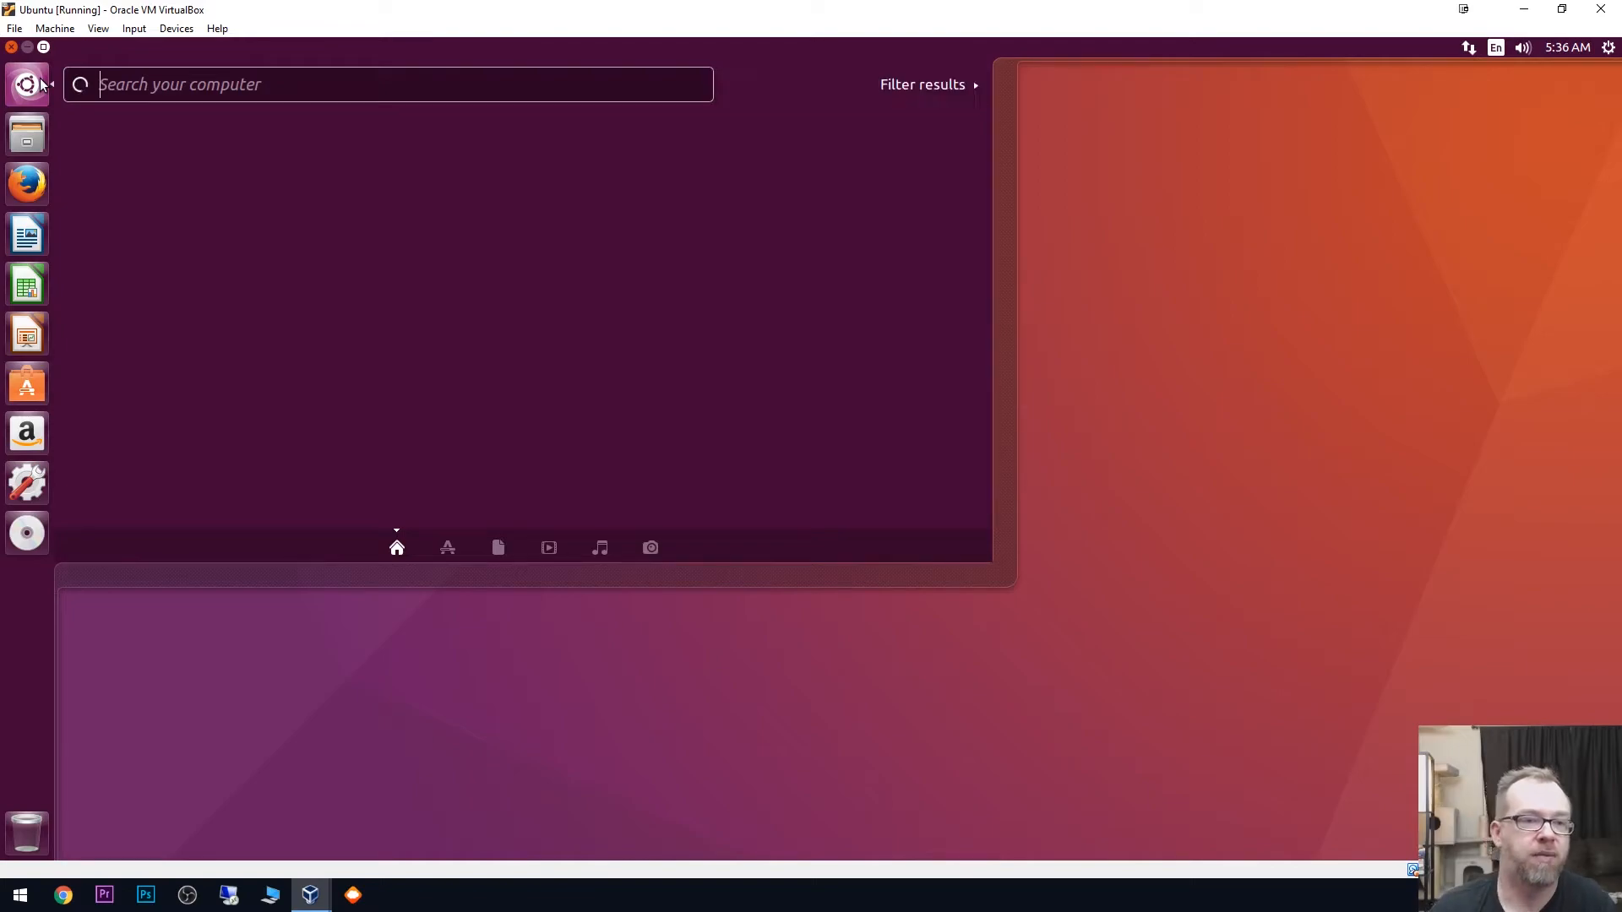
left_click(170, 629)
left_click(27, 85)
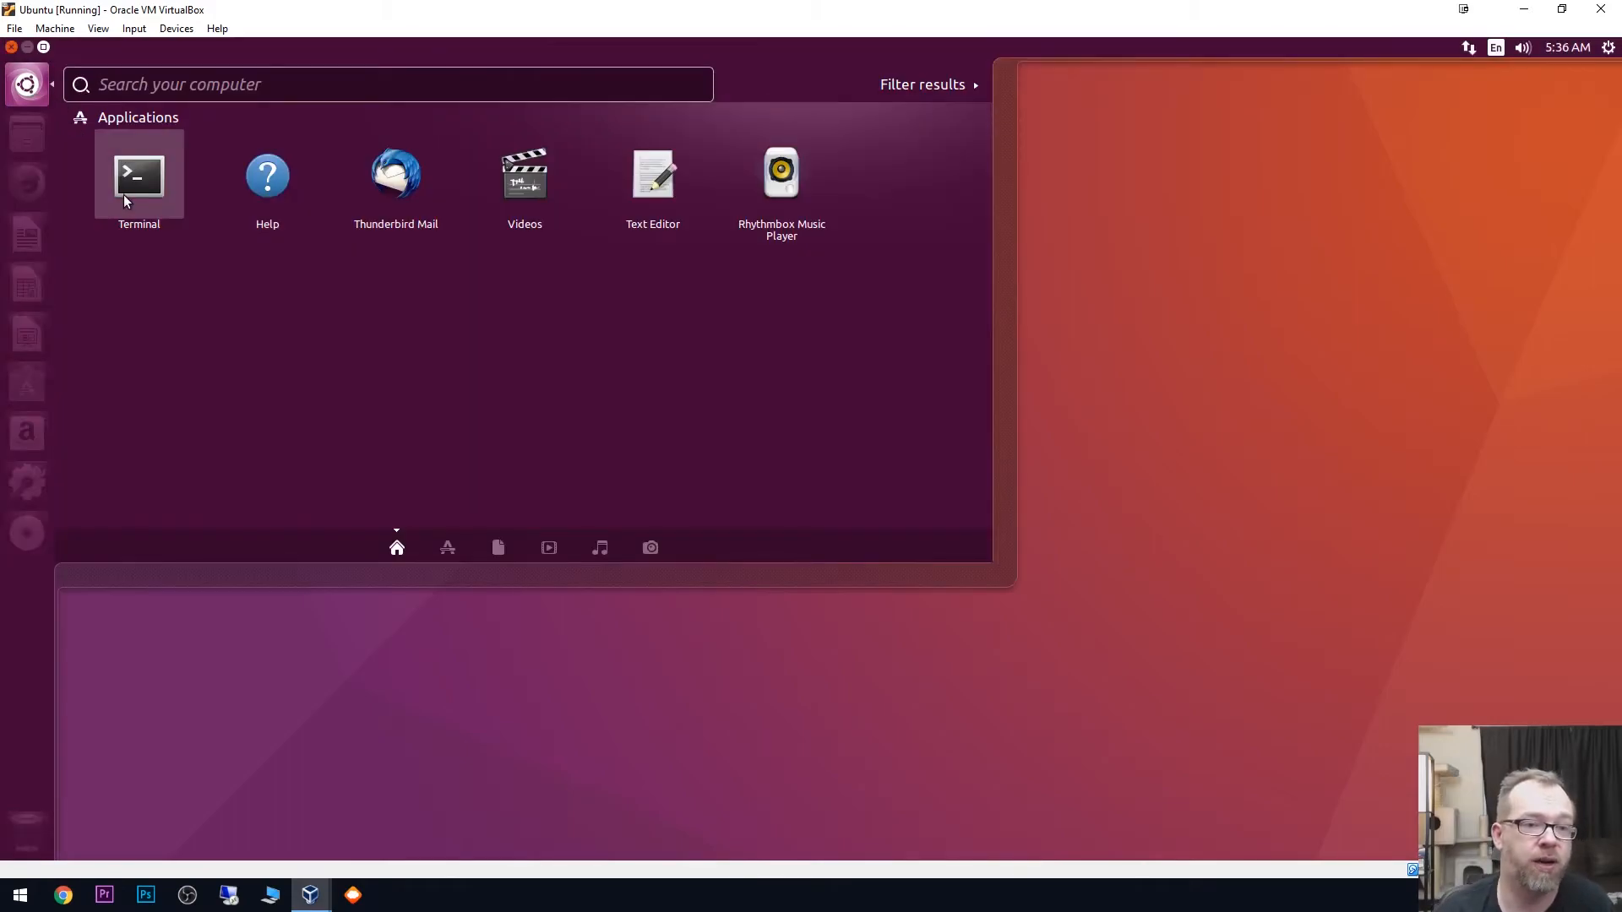
left_click(125, 193)
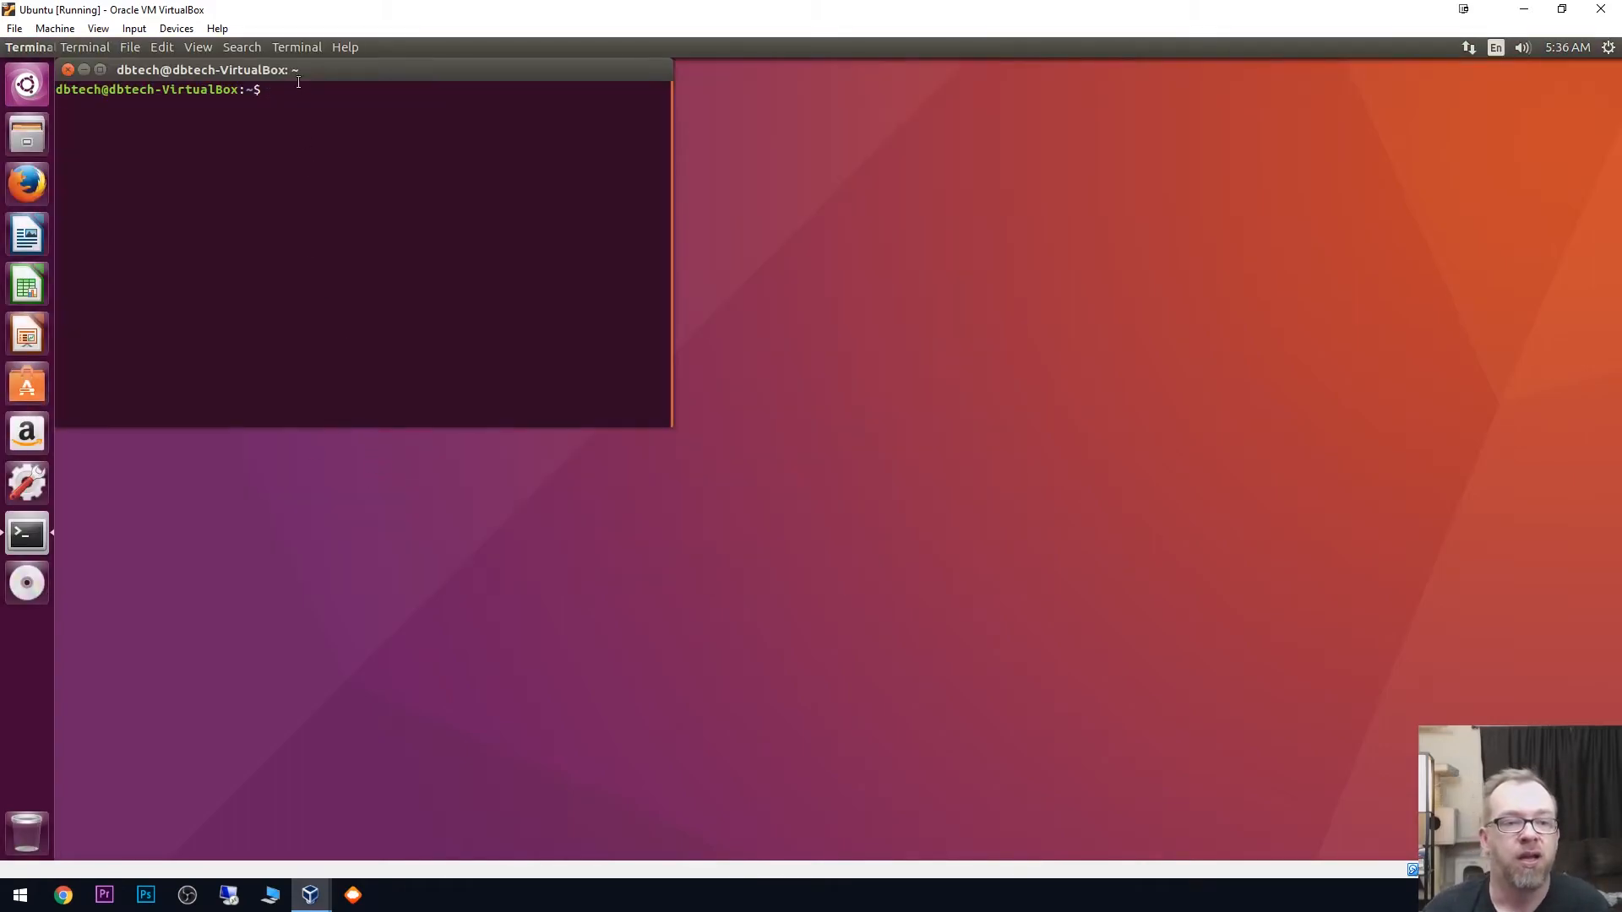
left_click_drag(296, 73, 608, 259)
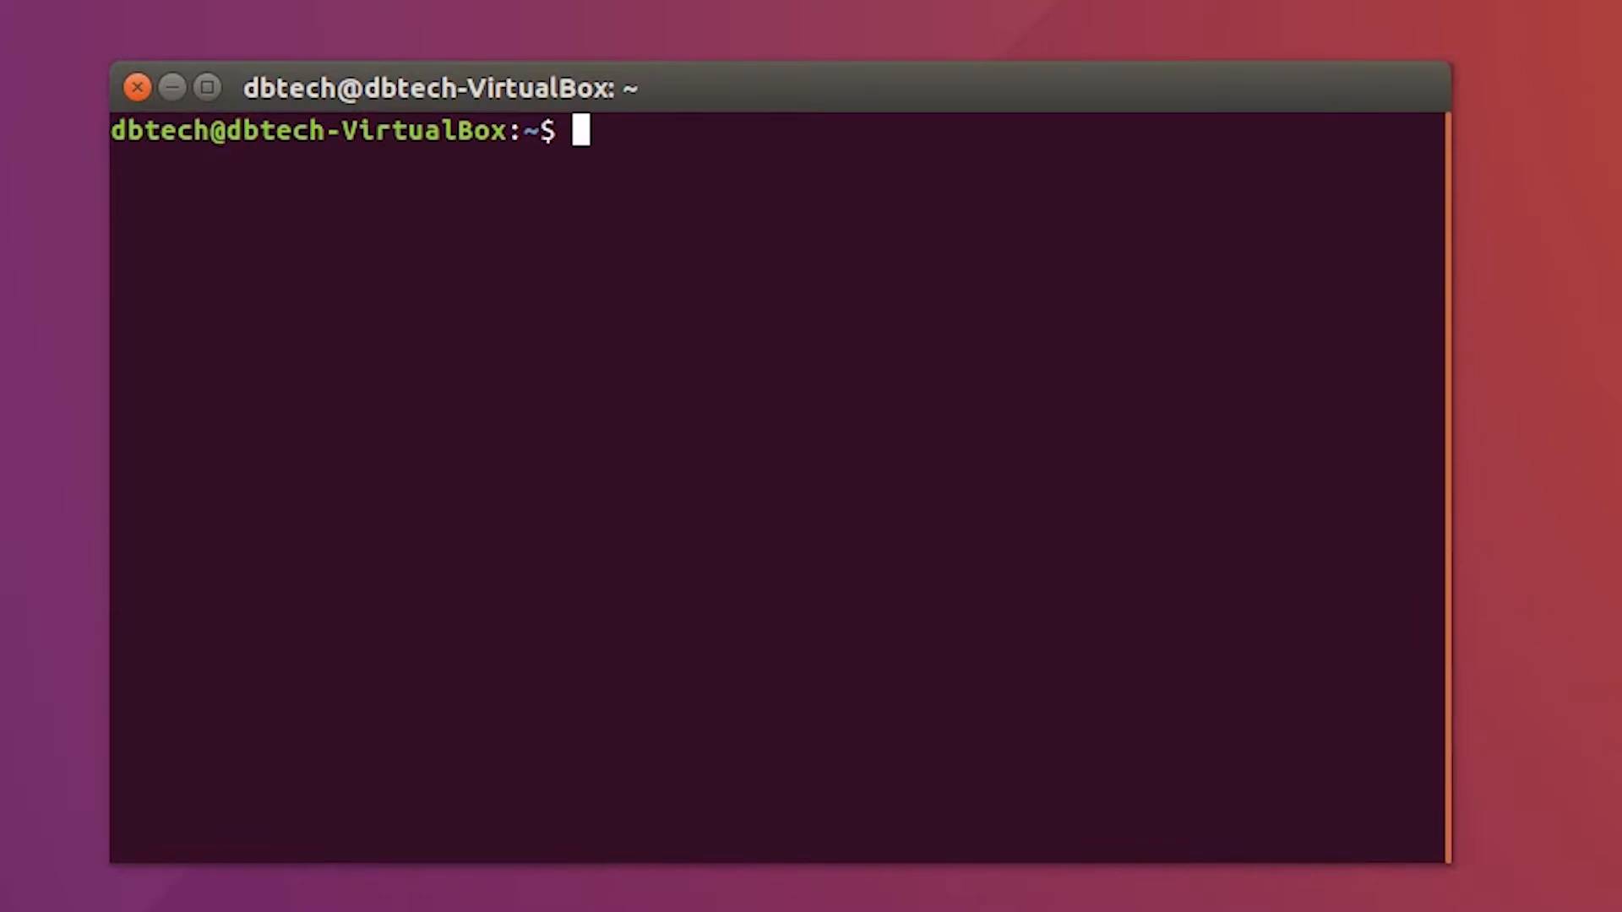
- Refresh the package lists with sudo apt-get update, authenticating with the account password
type("sudo apt-get update")
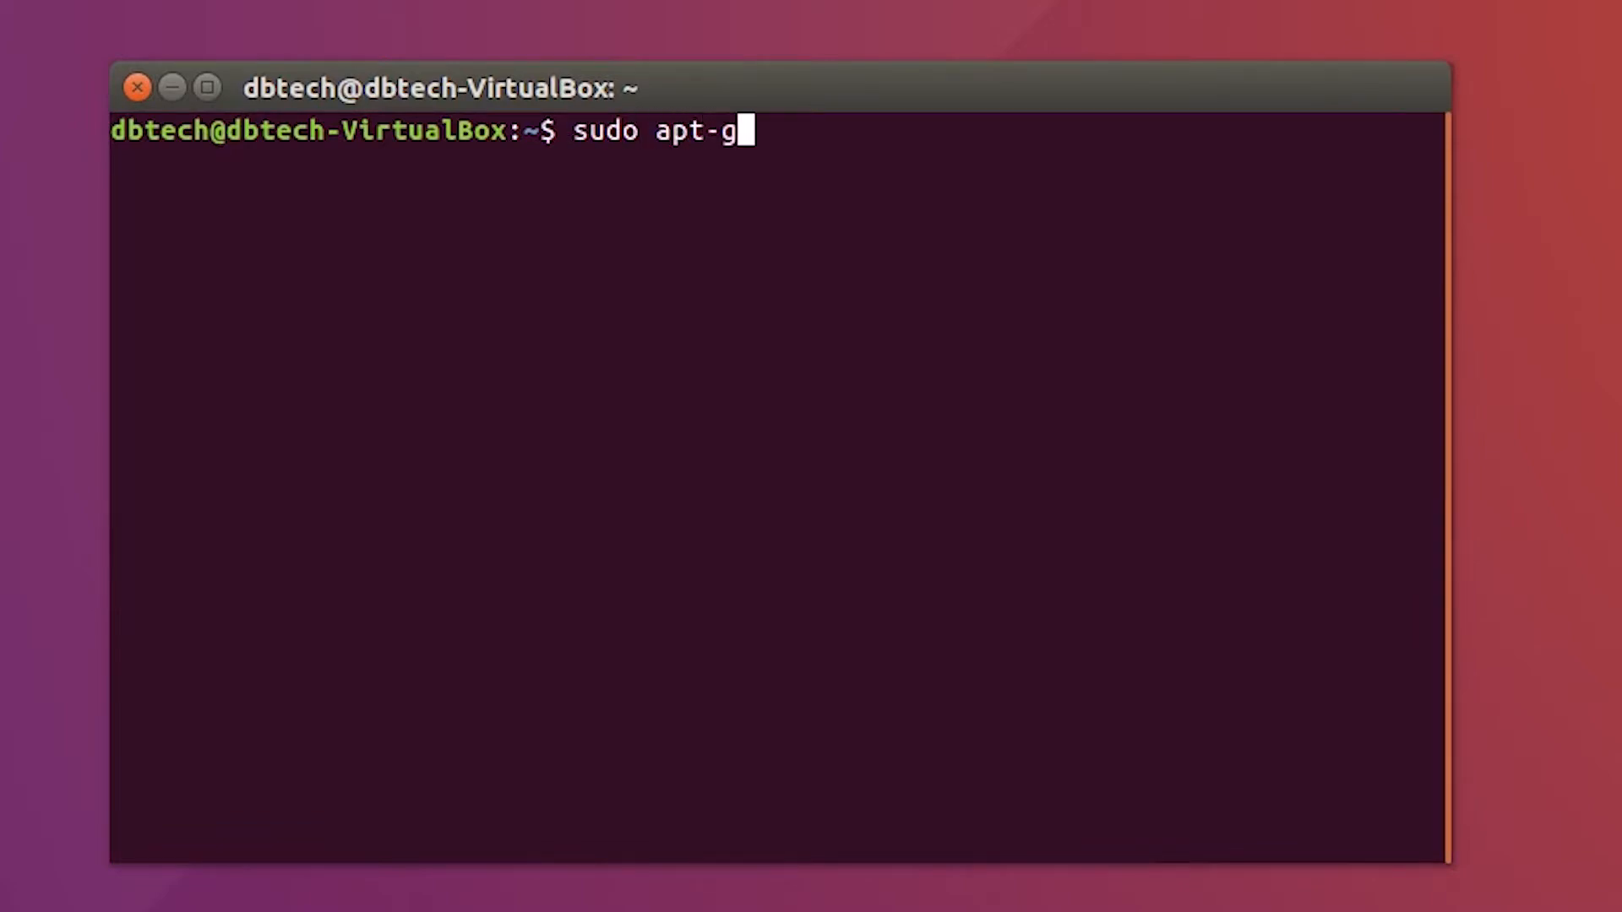
key("Return")
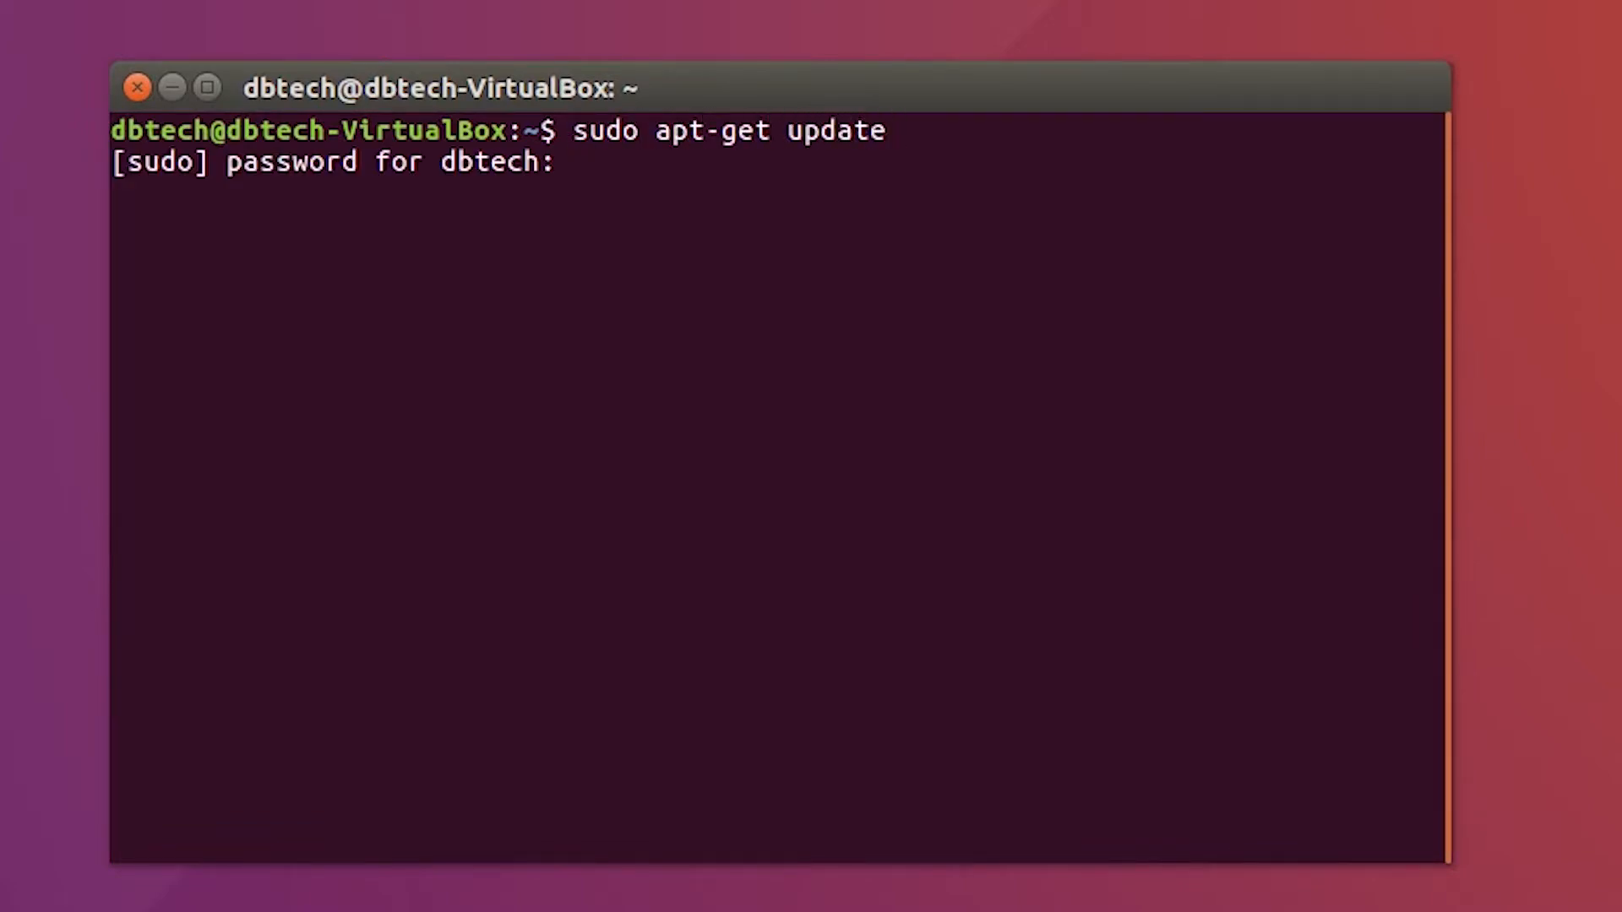
key("Return")
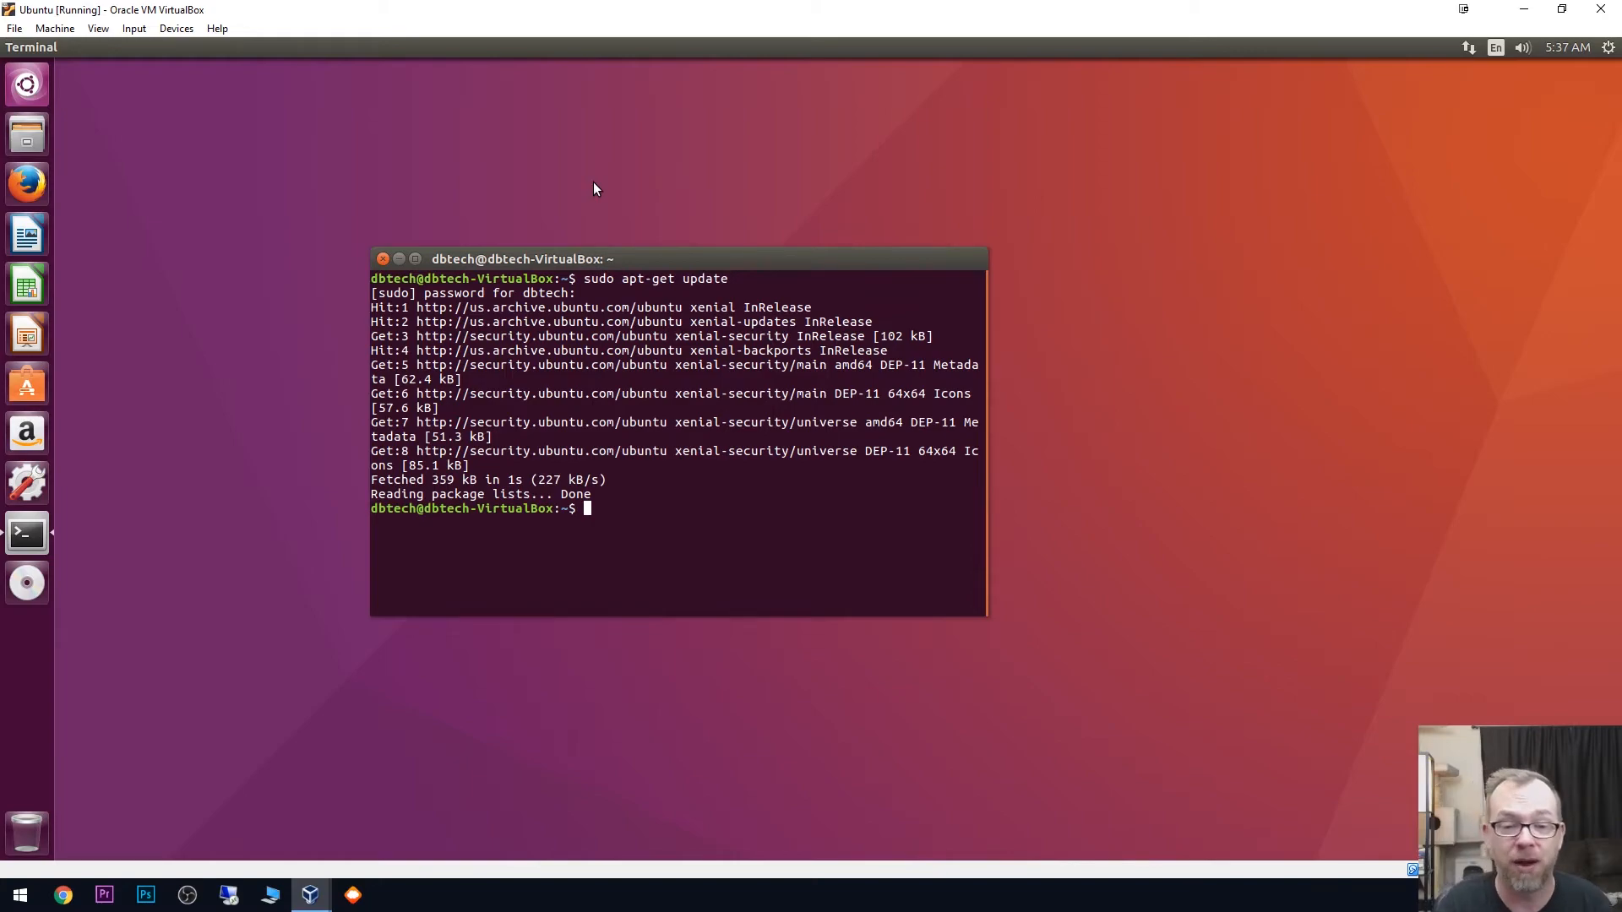
- Upgrade the installed packages with sudo apt-get upgrade and agree to continue with y
type("sudo apt")
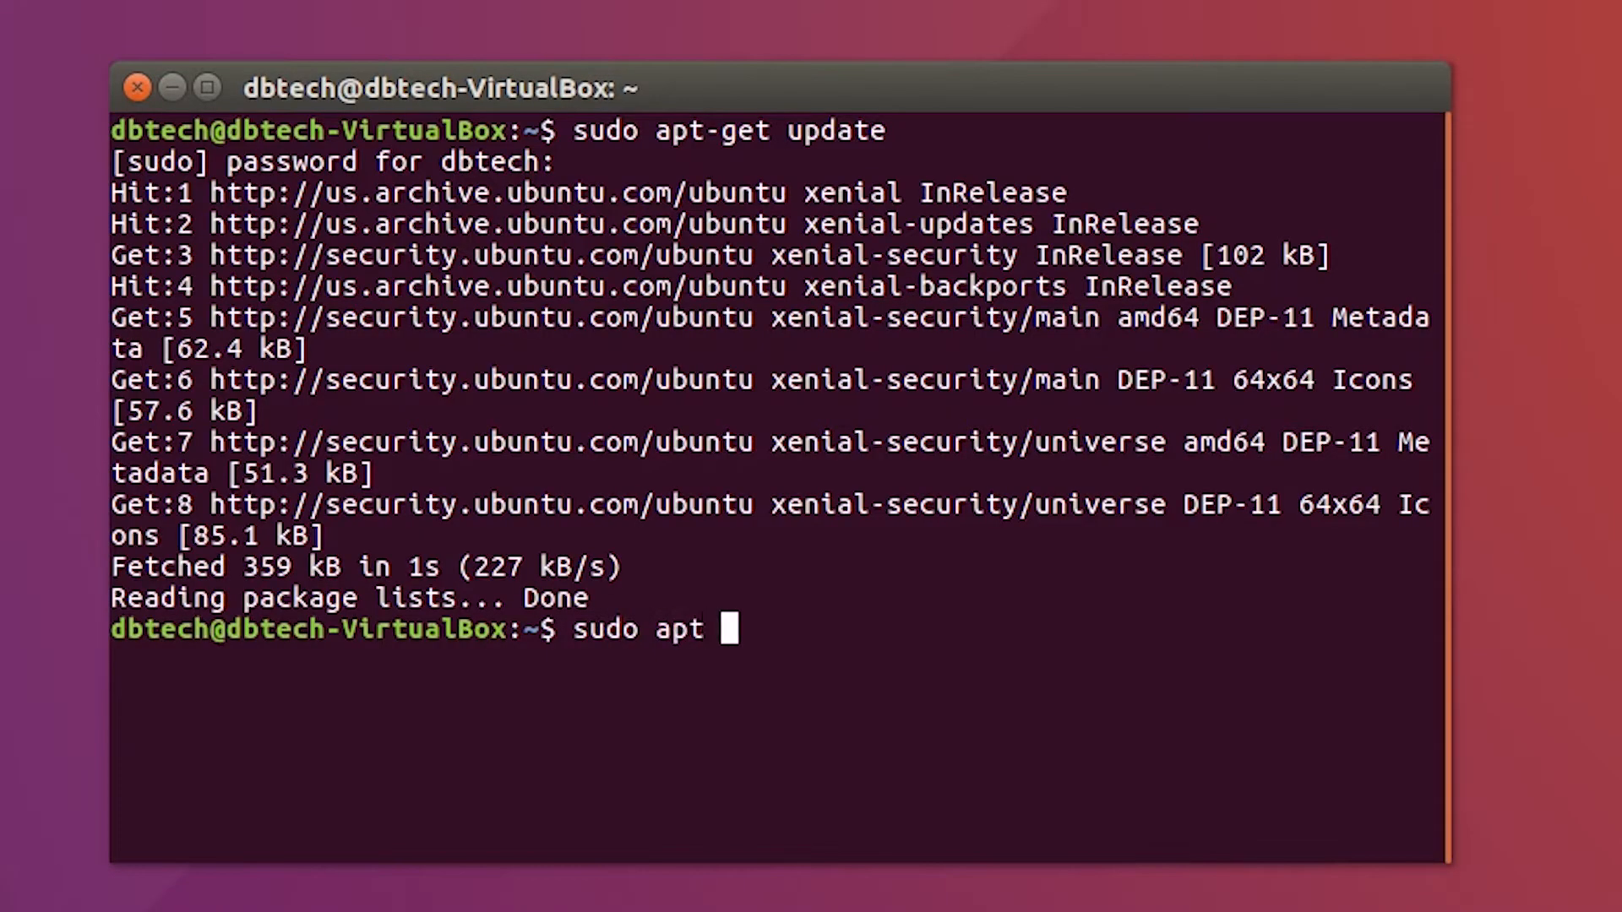
key("BackSpace")
type("-get")
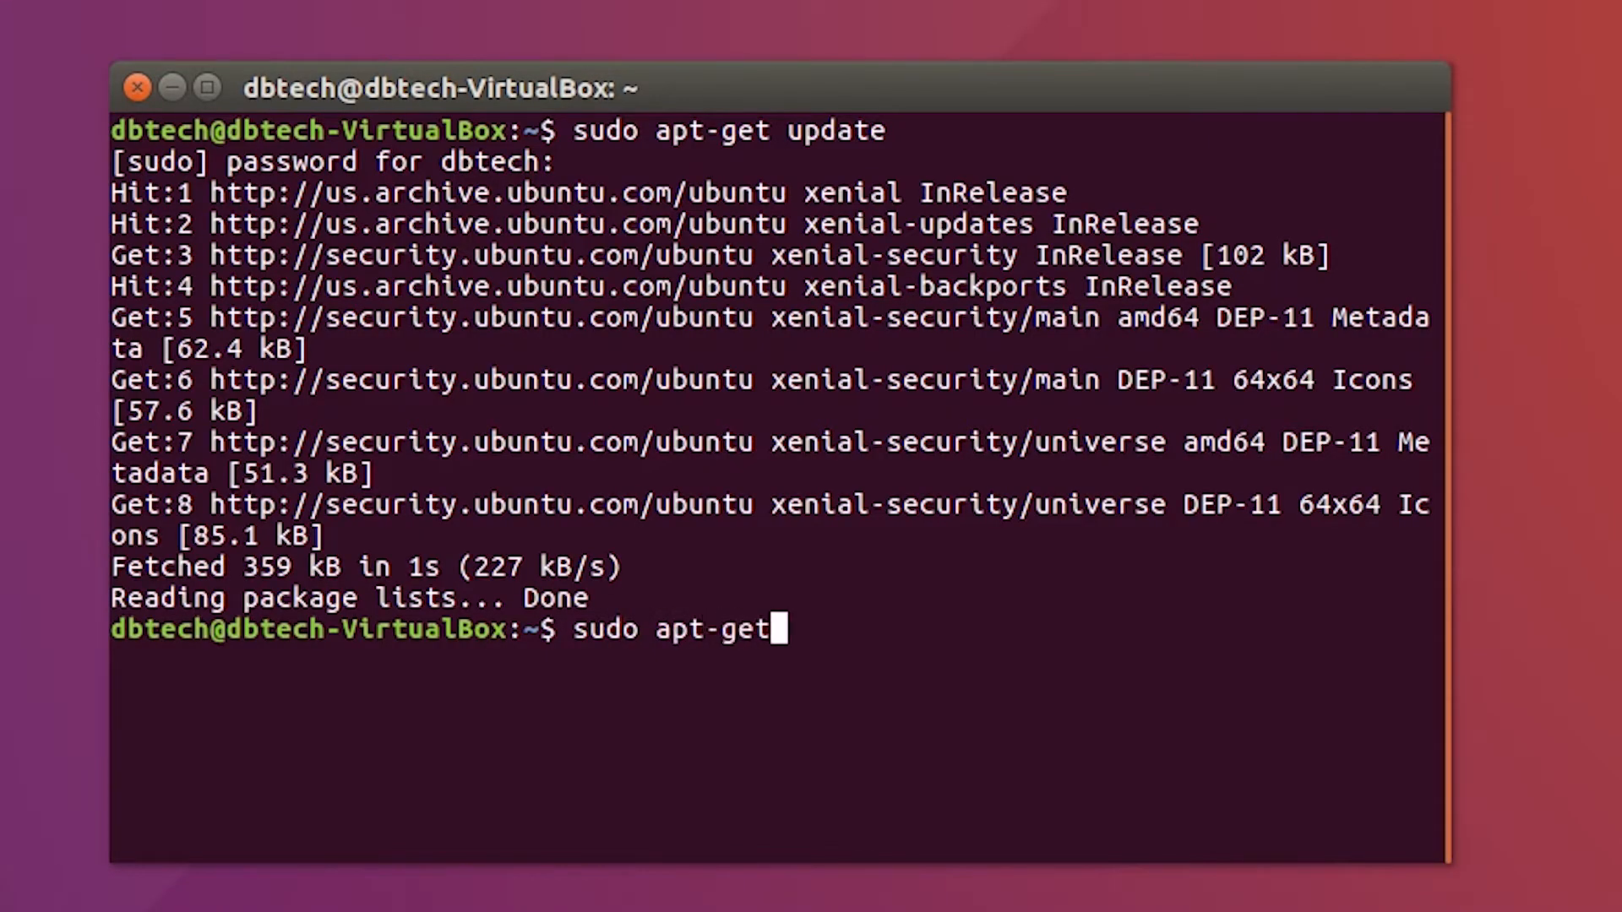
type(" upgrade")
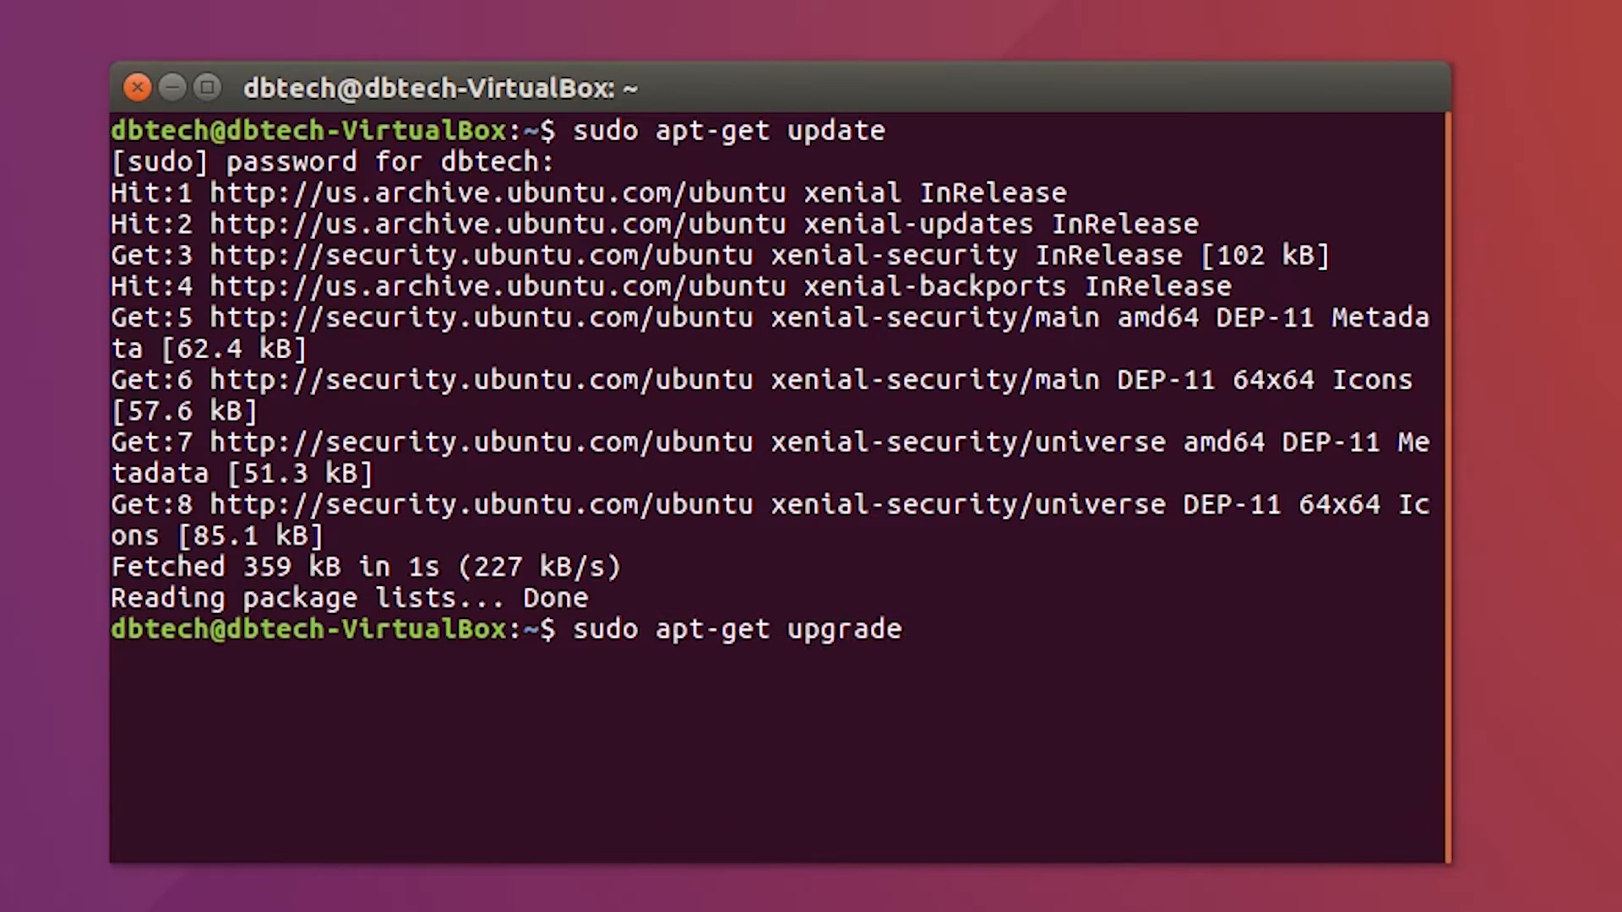
key("Return")
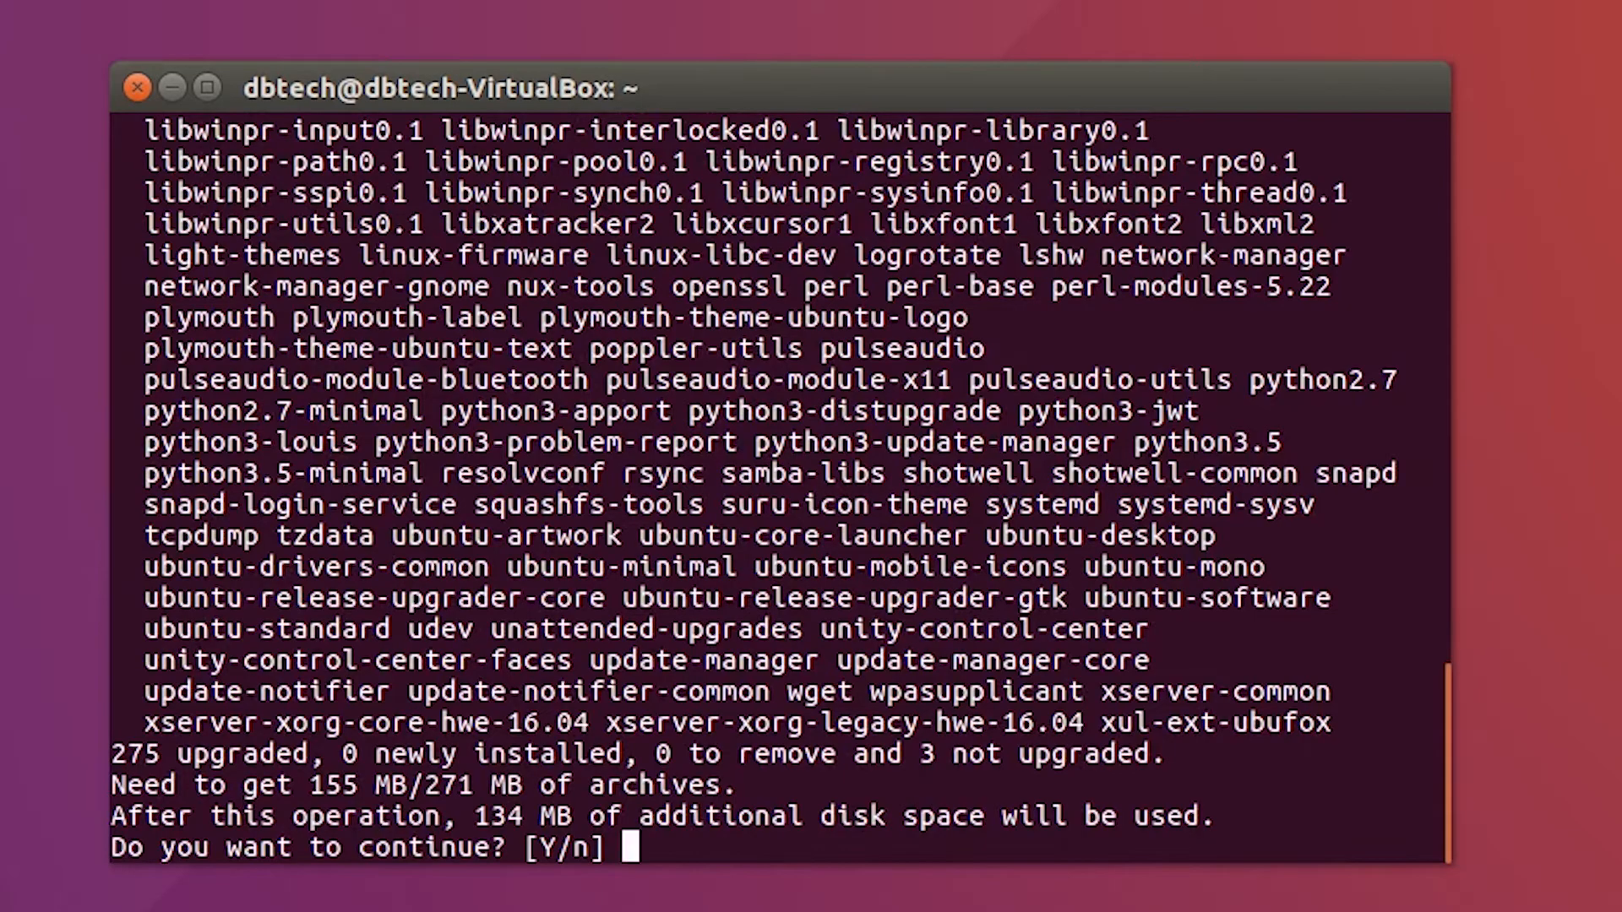
type("y")
key("Return")
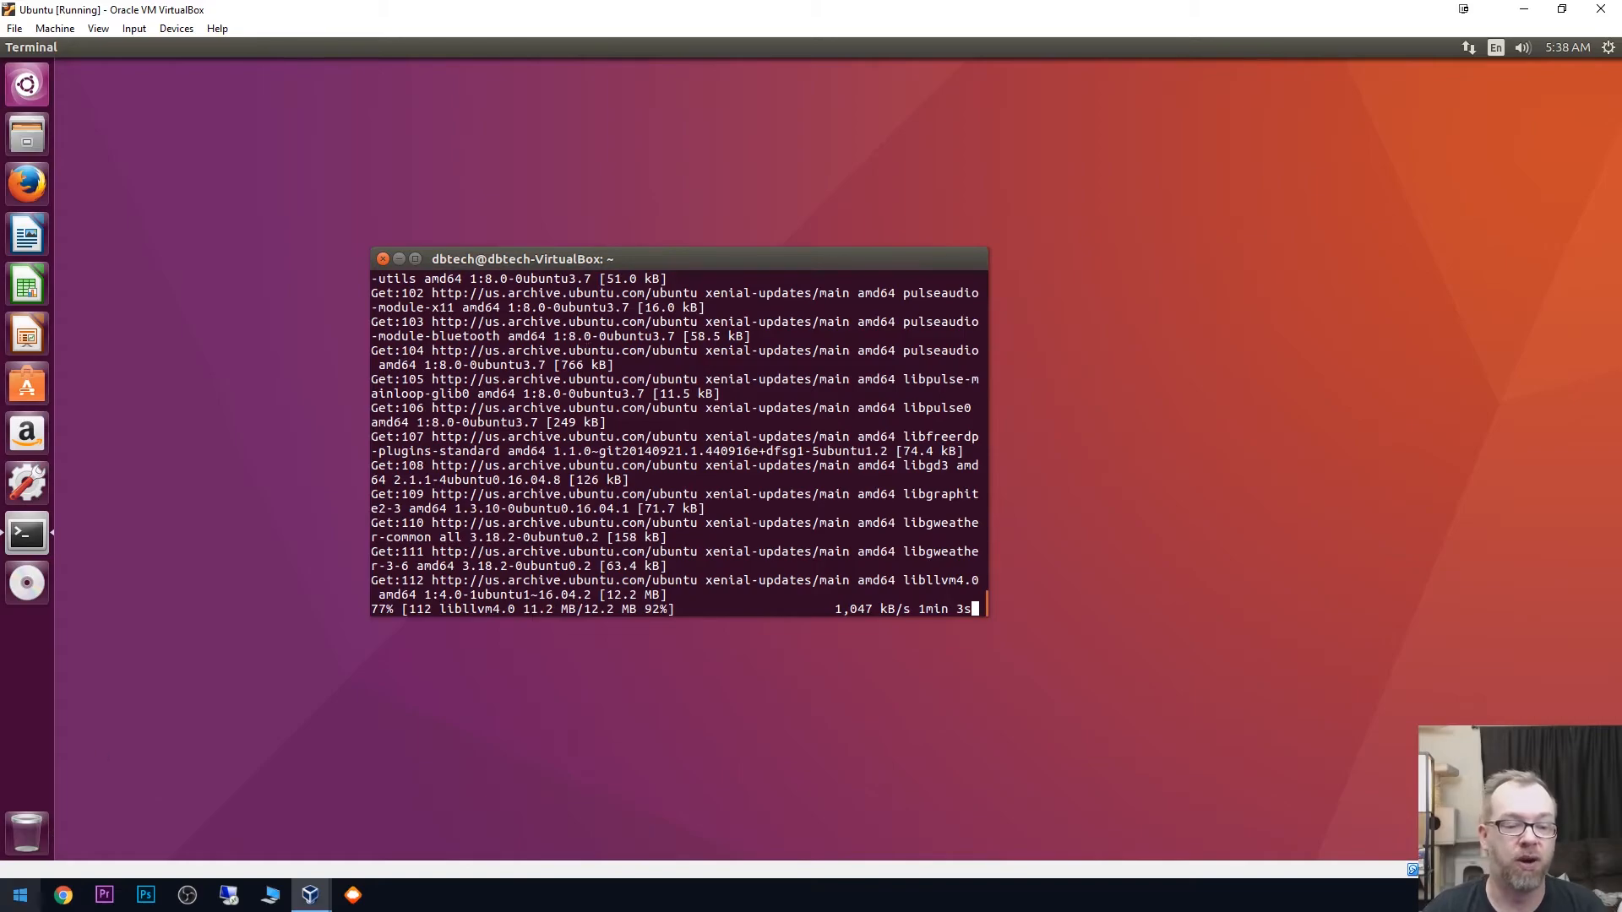
left_click(4, 903)
left_click(4, 902)
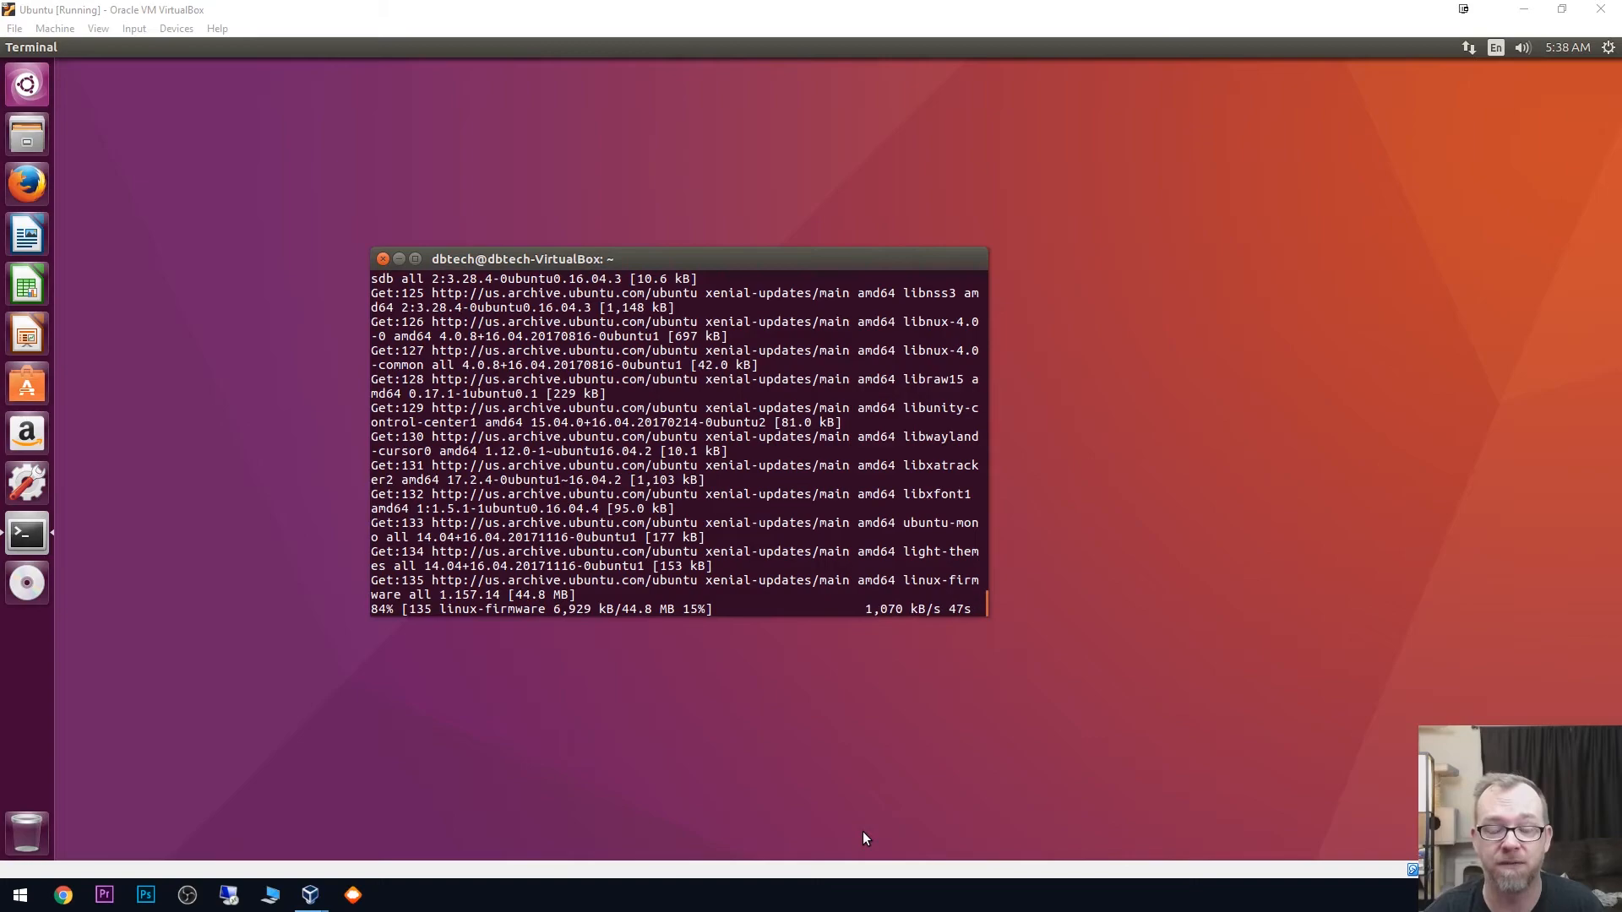
left_click(863, 831)
right_click(863, 831)
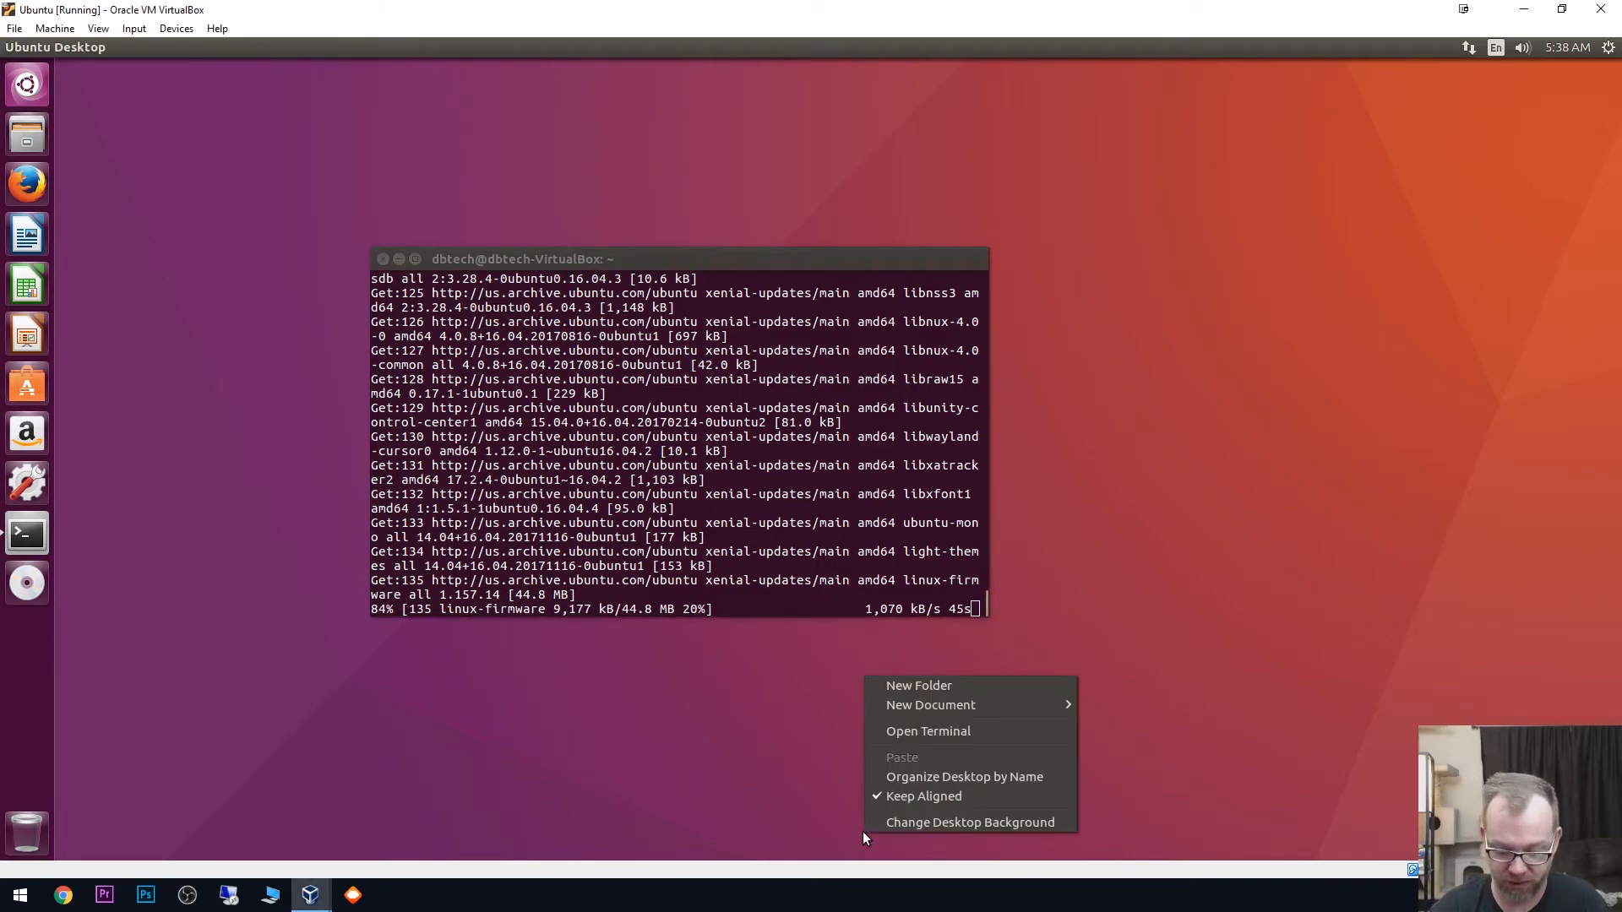
left_click(797, 823)
- Switch the virtual machine to full-screen mode and return it to windowed mode
key("ctrl+f")
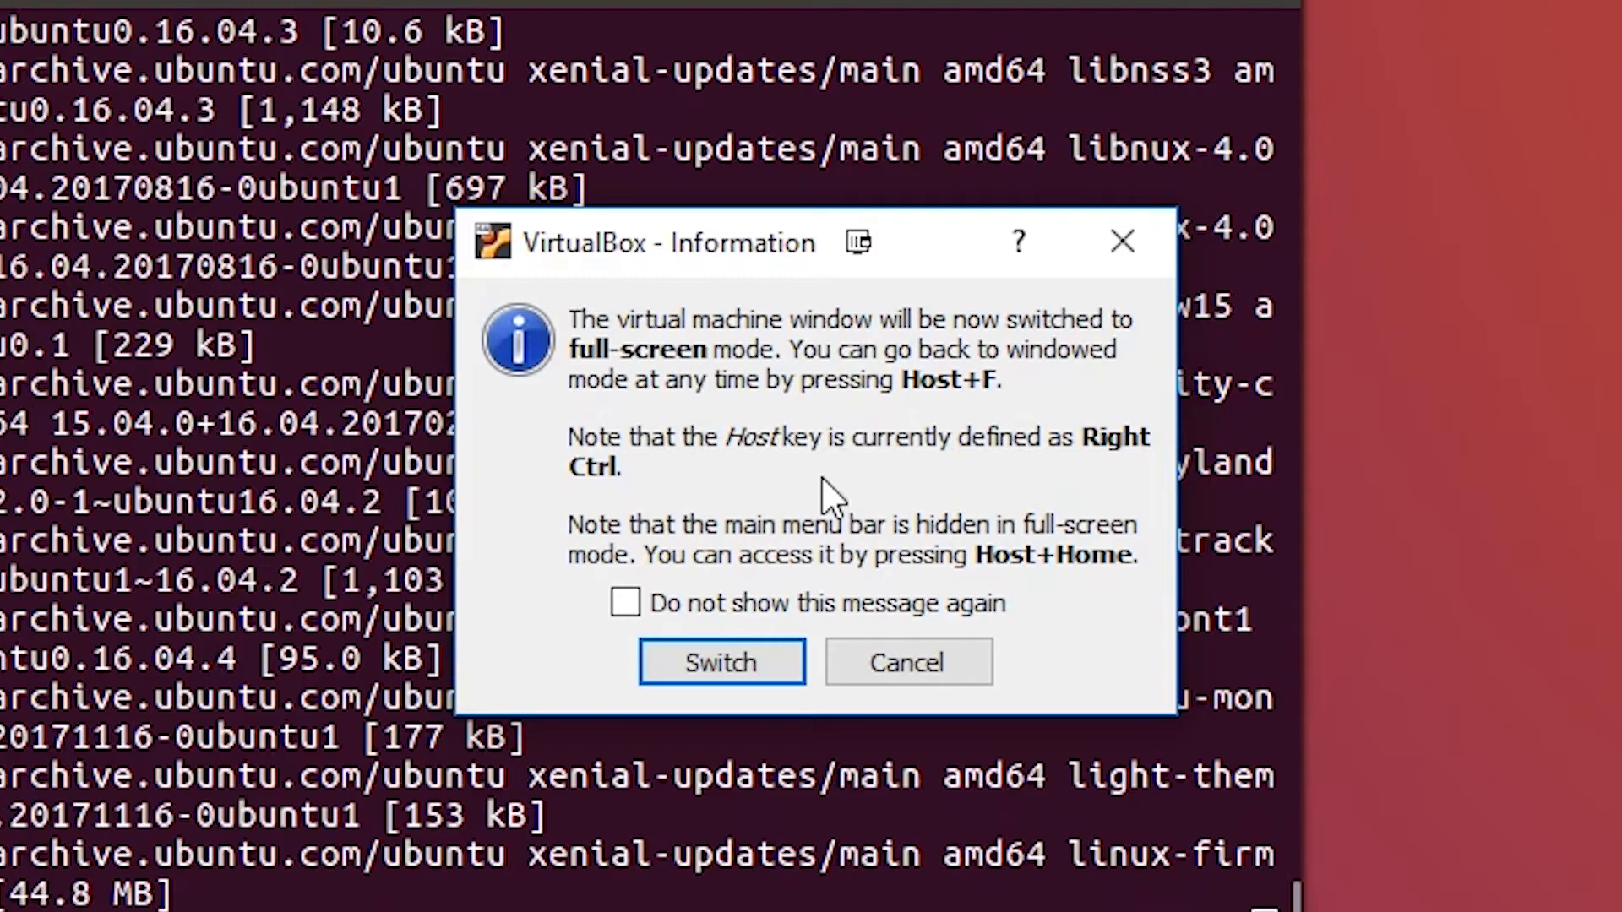
left_click(709, 668)
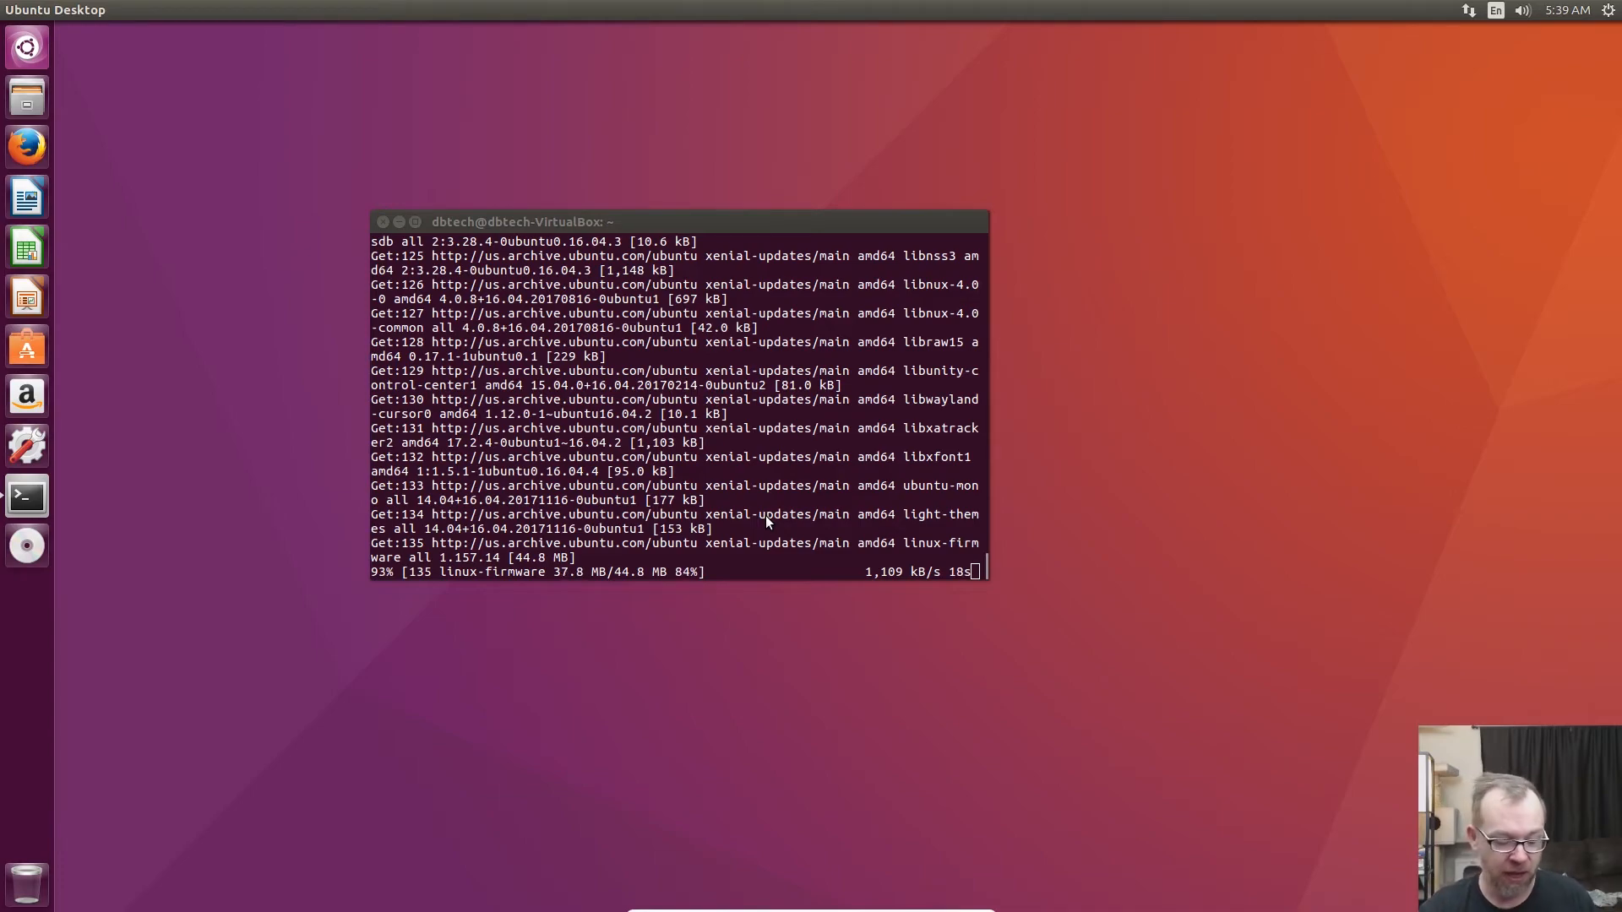
key("ctrl+f")
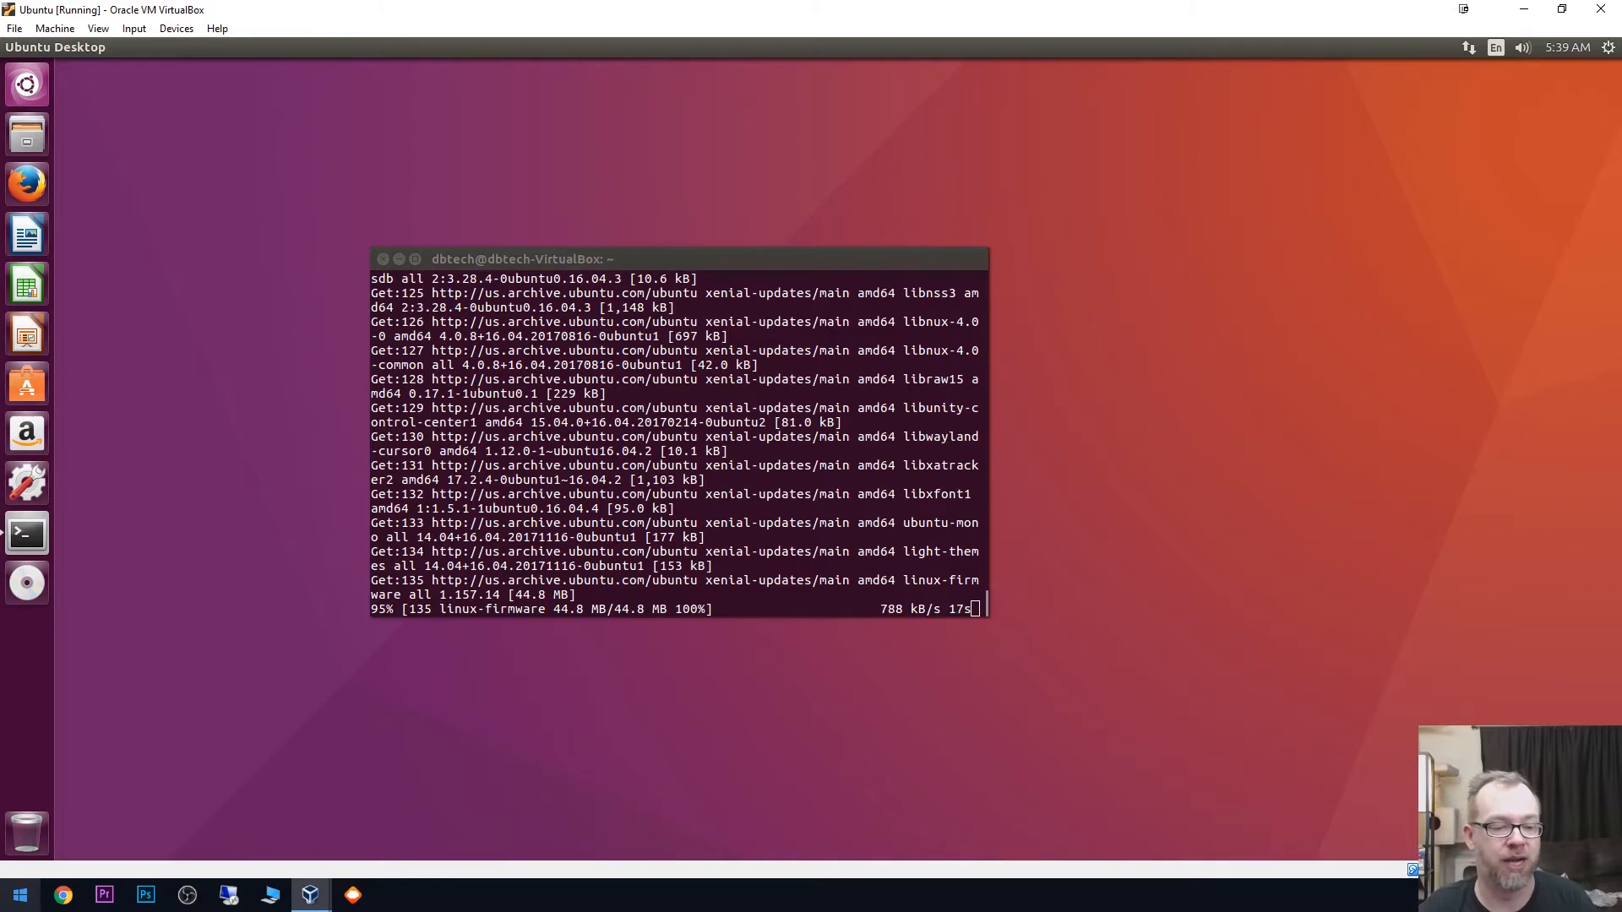
left_click(20, 895)
left_click(20, 895)
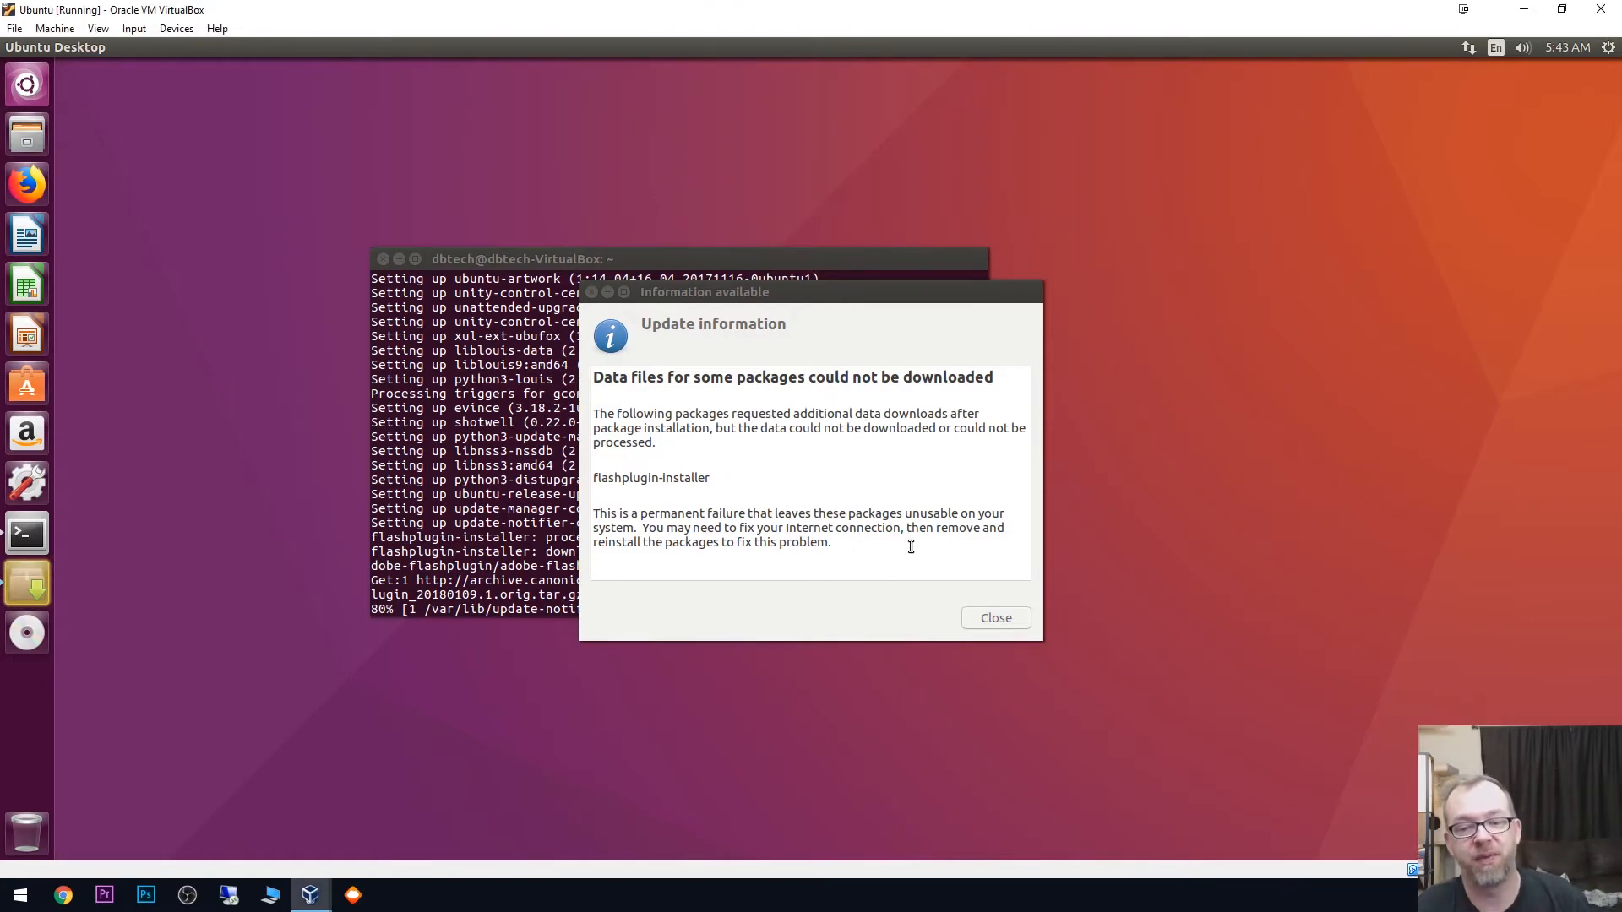
- Dismiss the update information dialog and, once the upgrade finishes, restart the virtual machine with sudo reboot
left_click(982, 615)
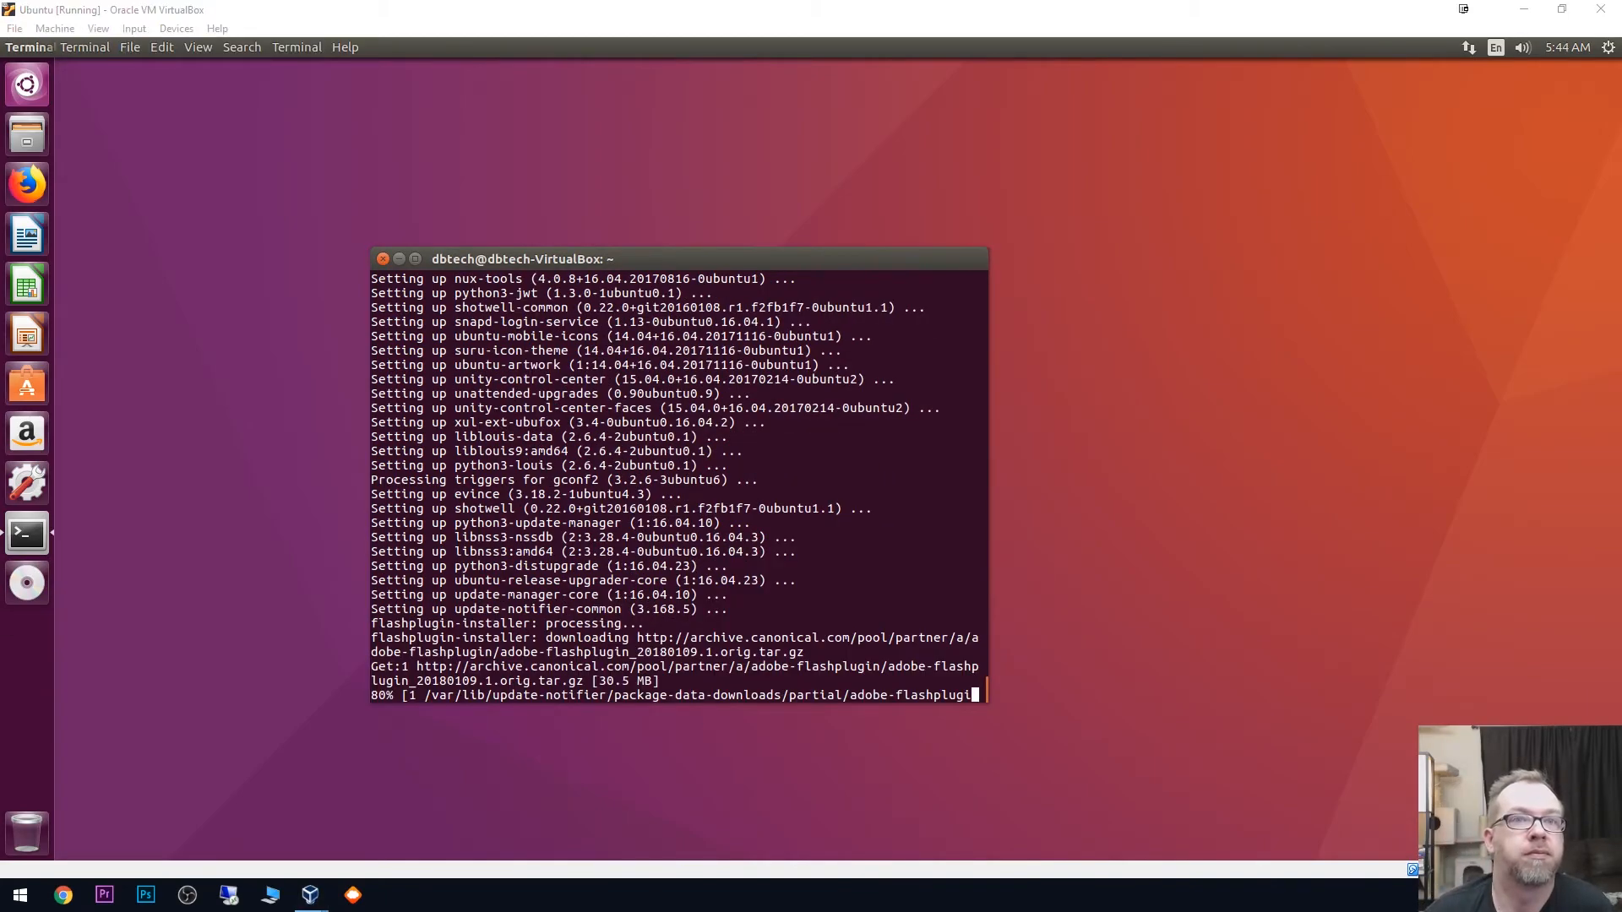
left_click_drag(679, 259, 720, 179)
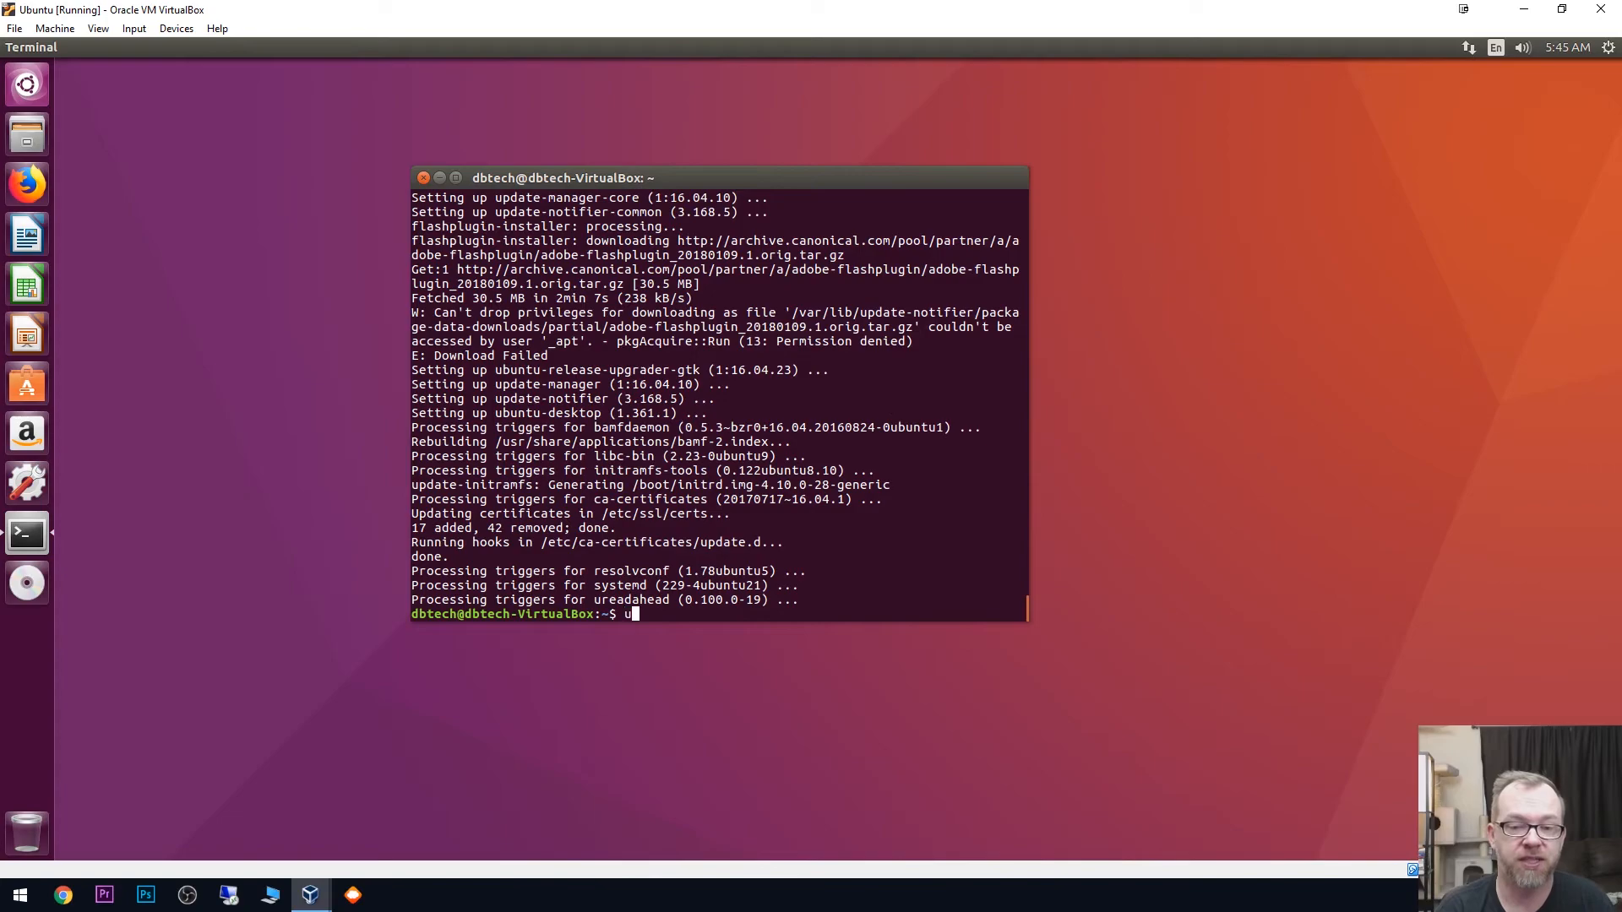
type("do")
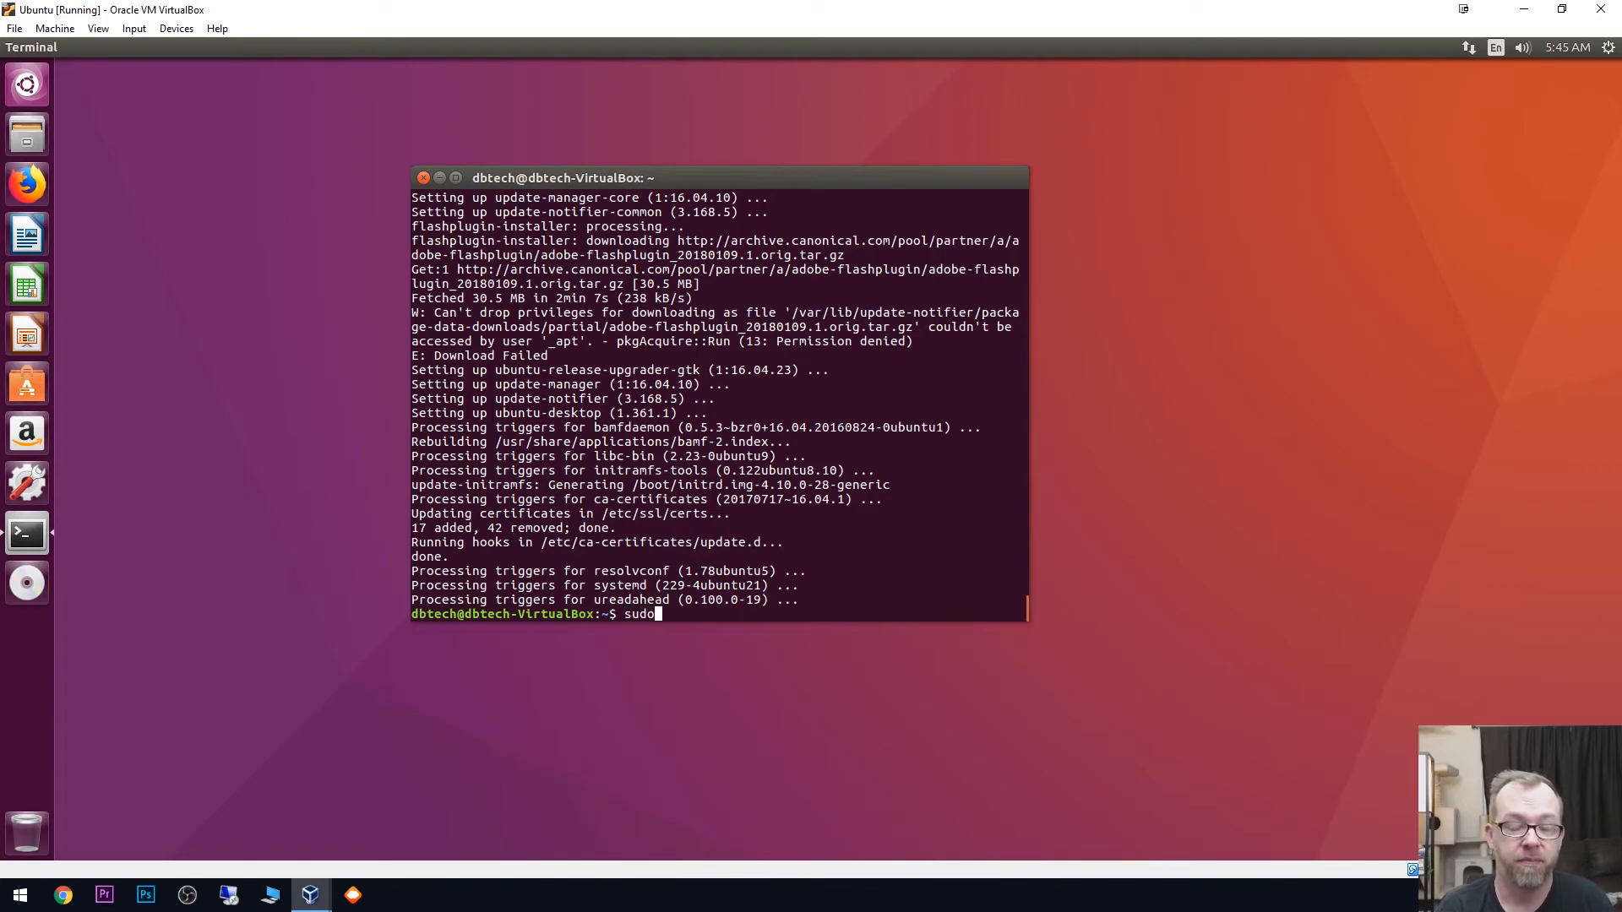
type(" reboot")
key("Return")
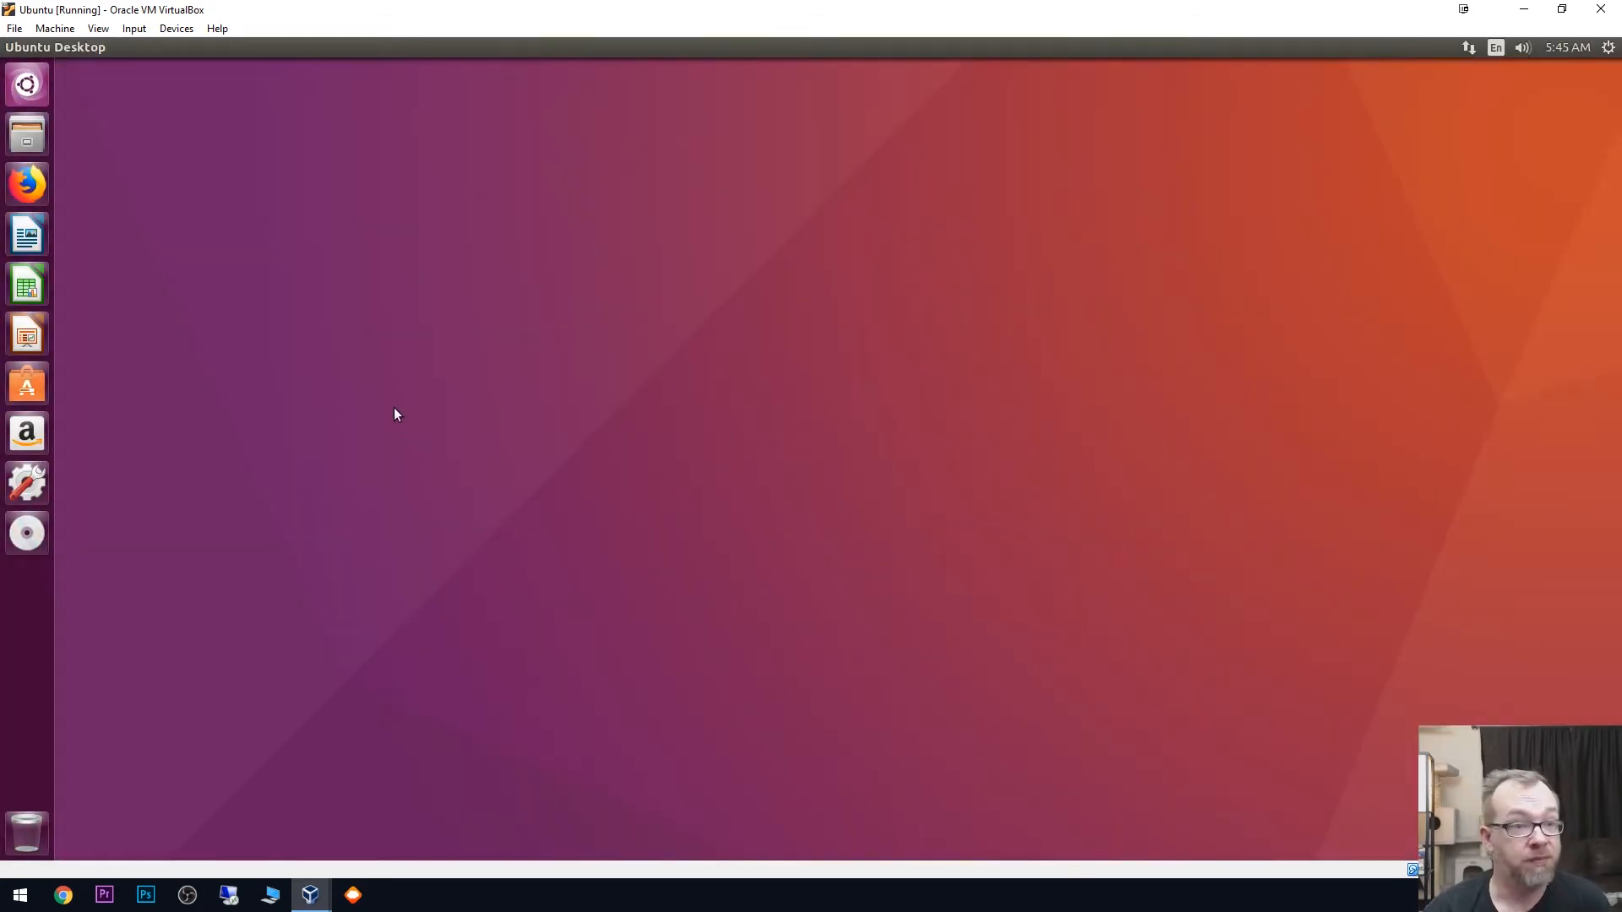
- Open Firefox in the virtual machine and go to fast.com
left_click(38, 185)
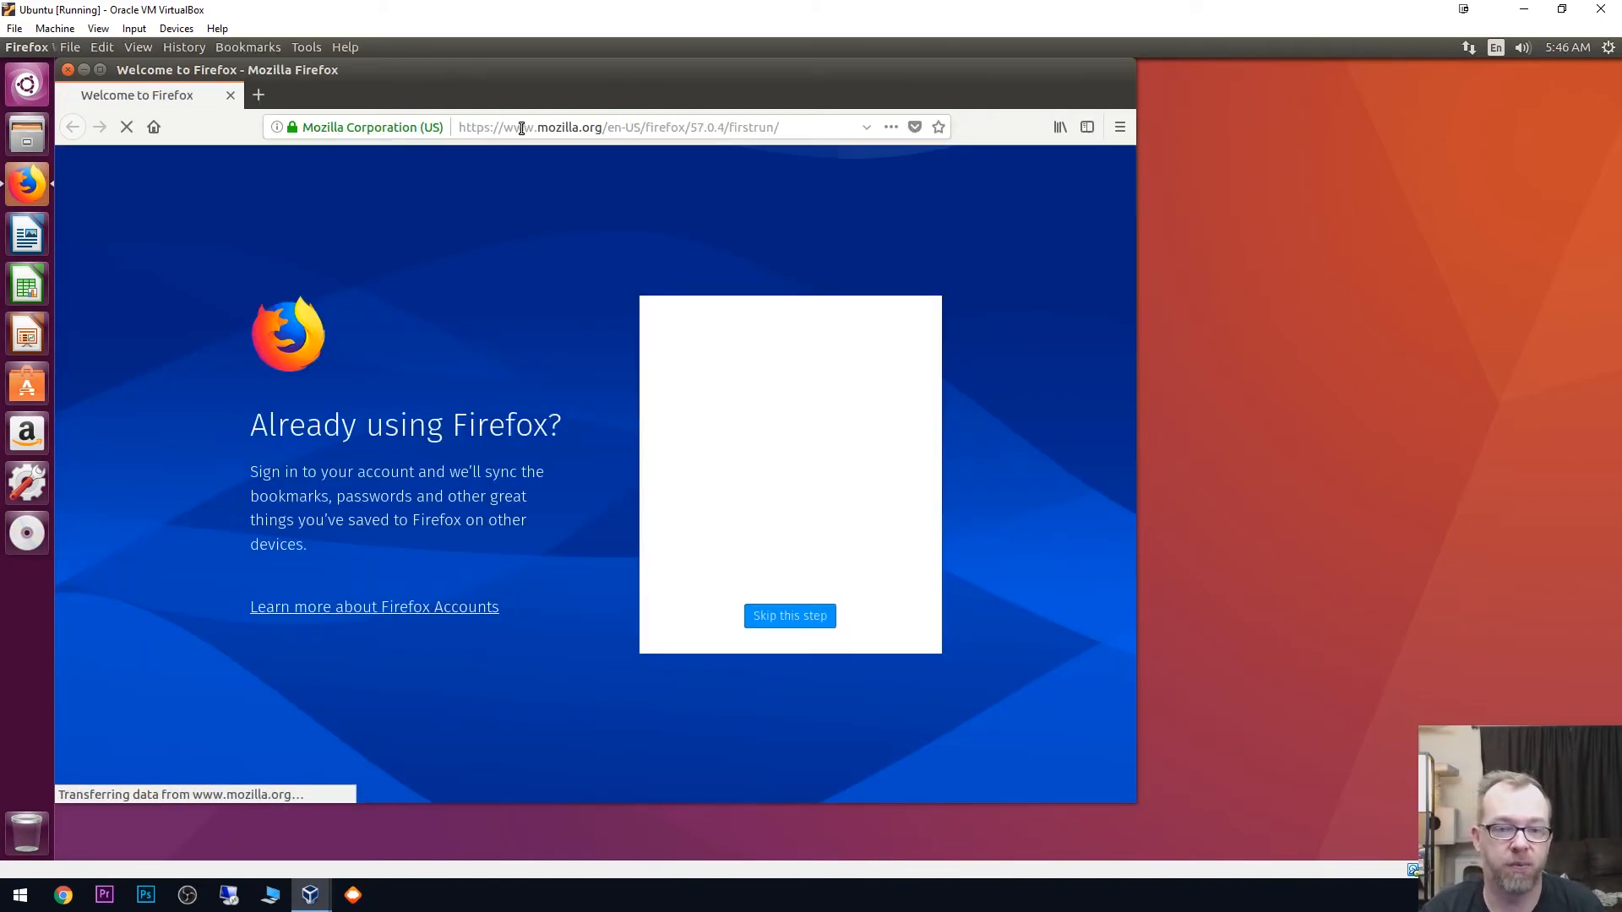
left_click(420, 95)
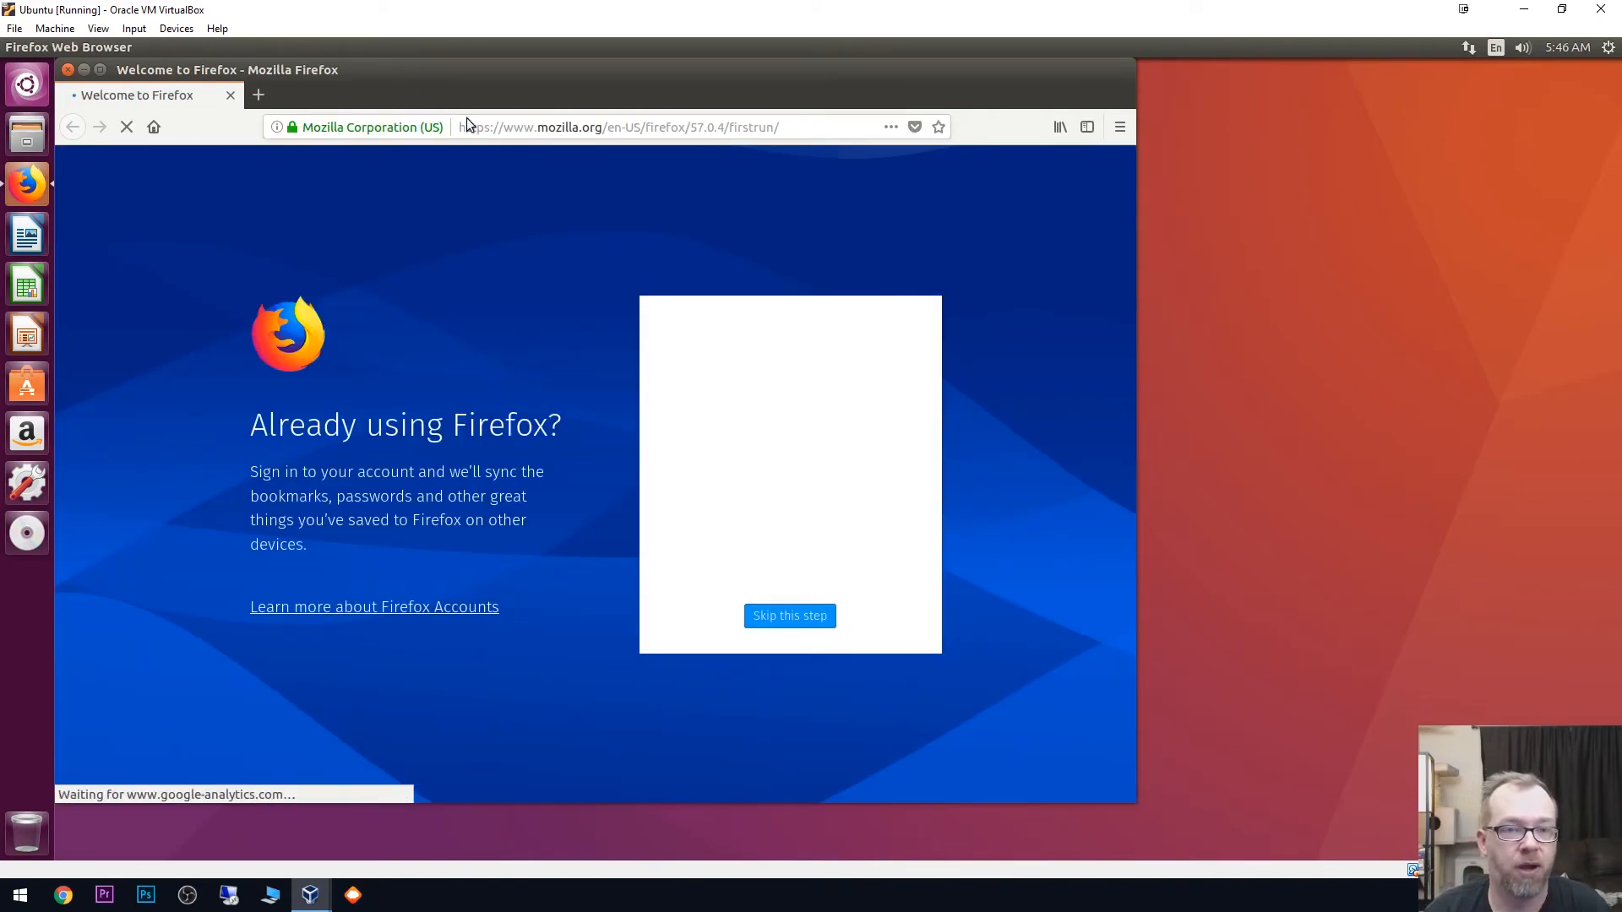
left_click(513, 128)
type("fast.com")
key("Return")
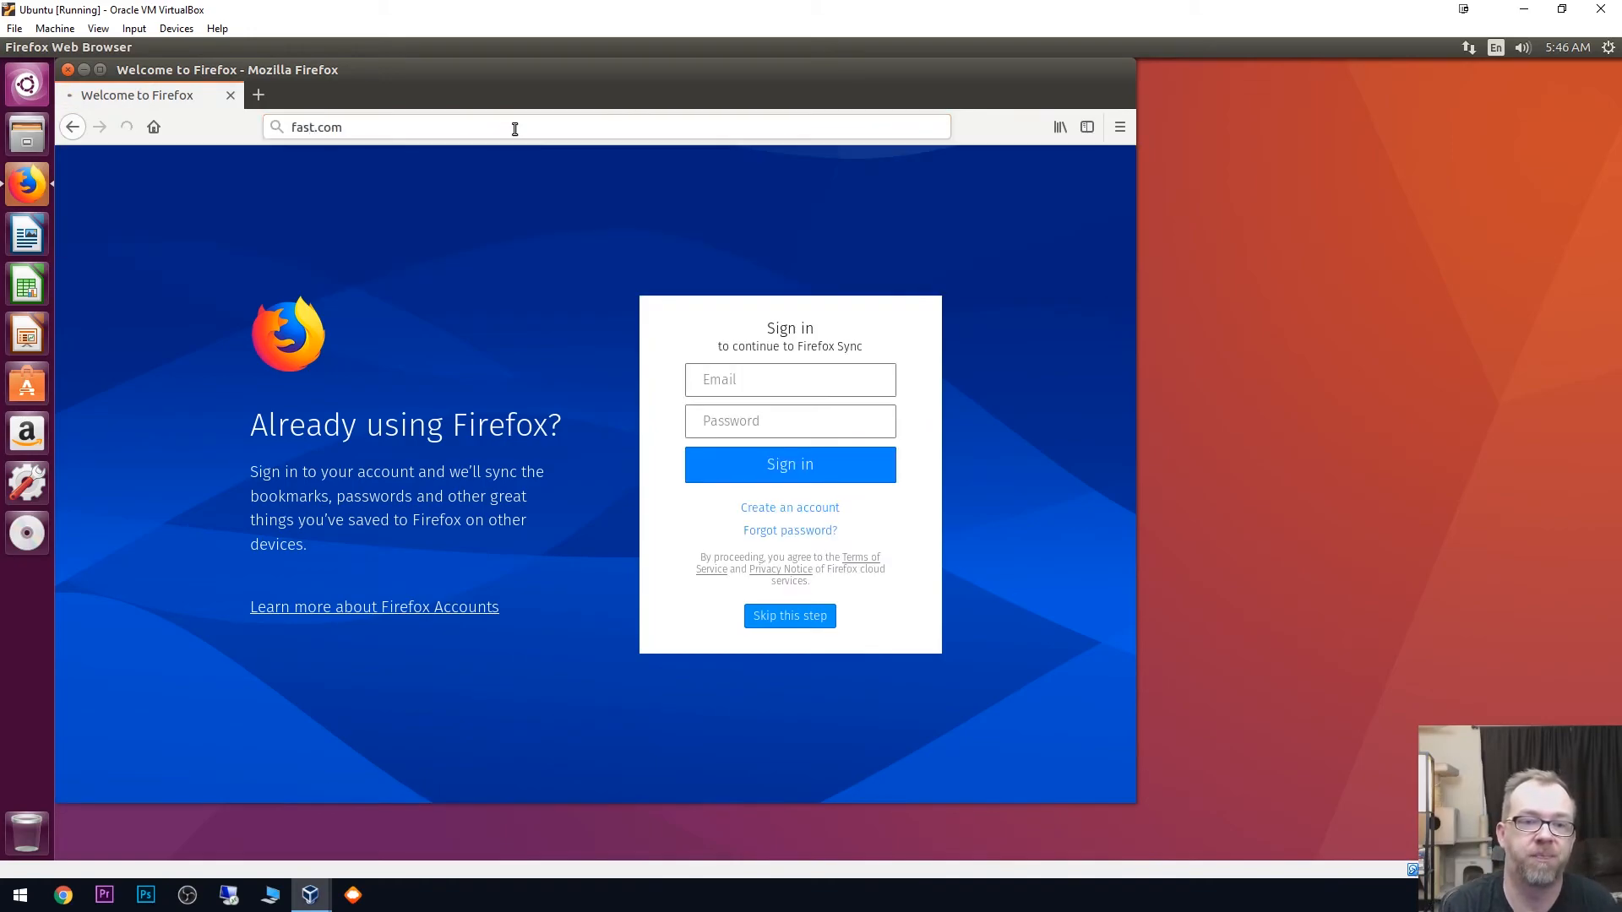